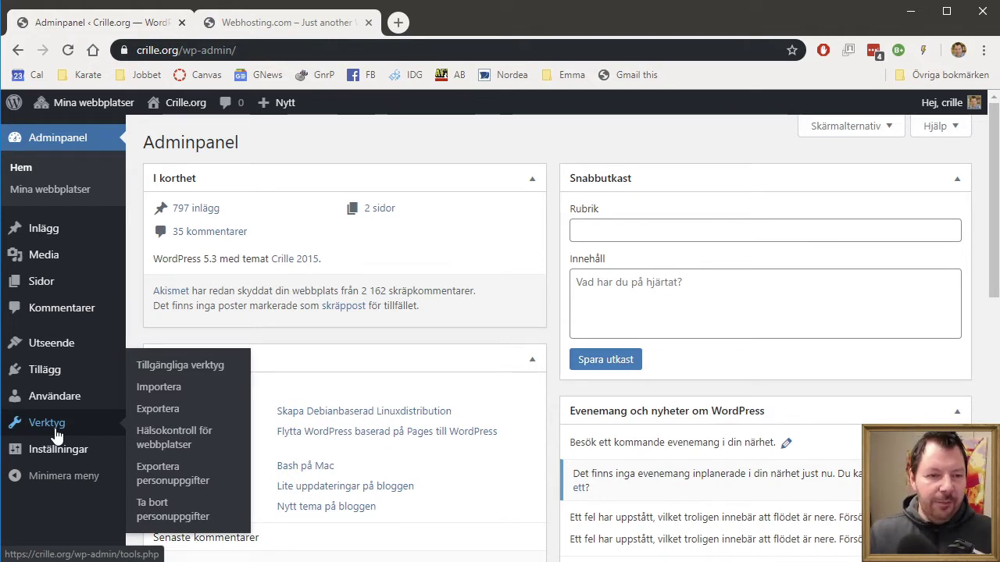
Step: Download all-content export files for Crille.org and then for the Gnorpen site
left_click(159, 409)
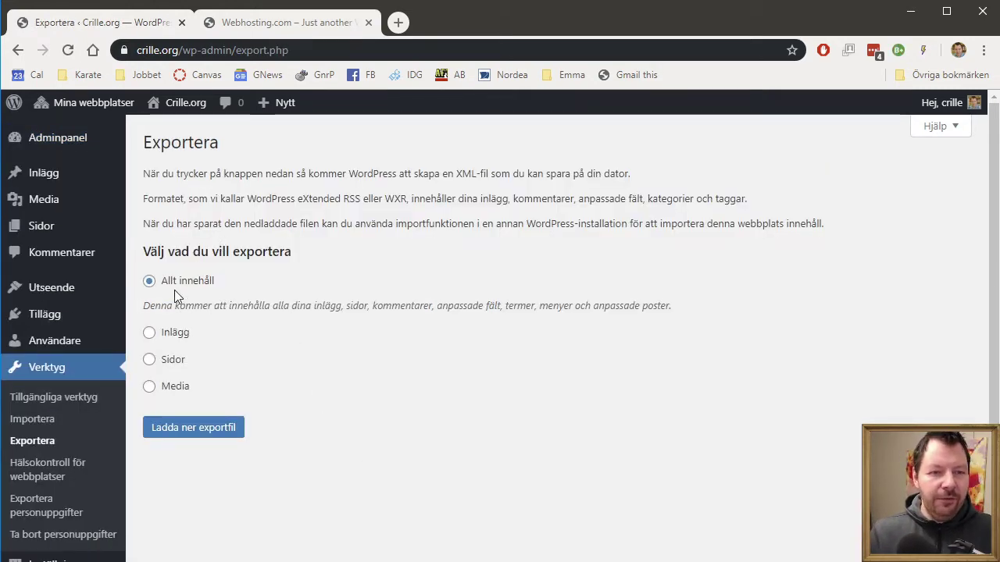
left_click(202, 431)
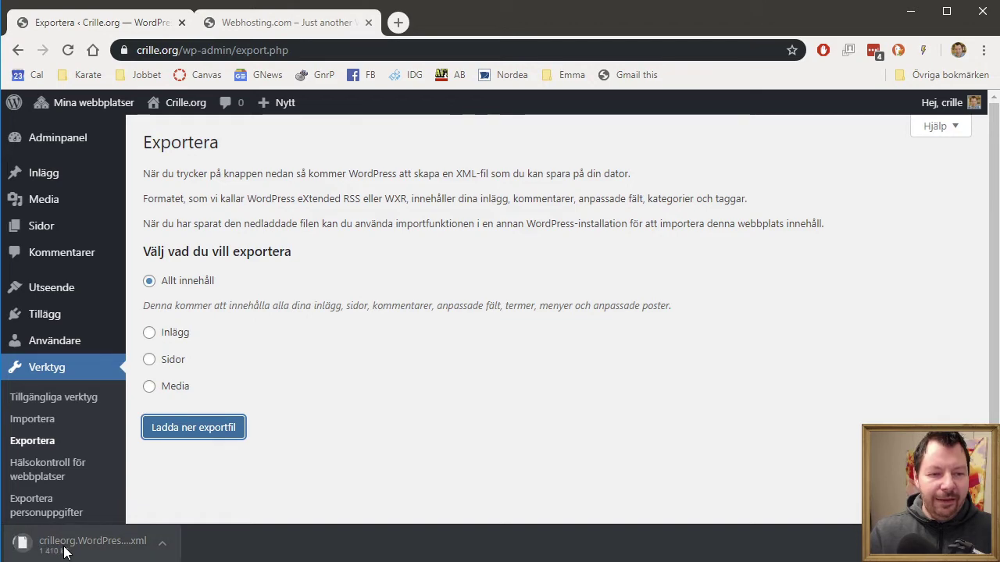
mouse_move(47, 104)
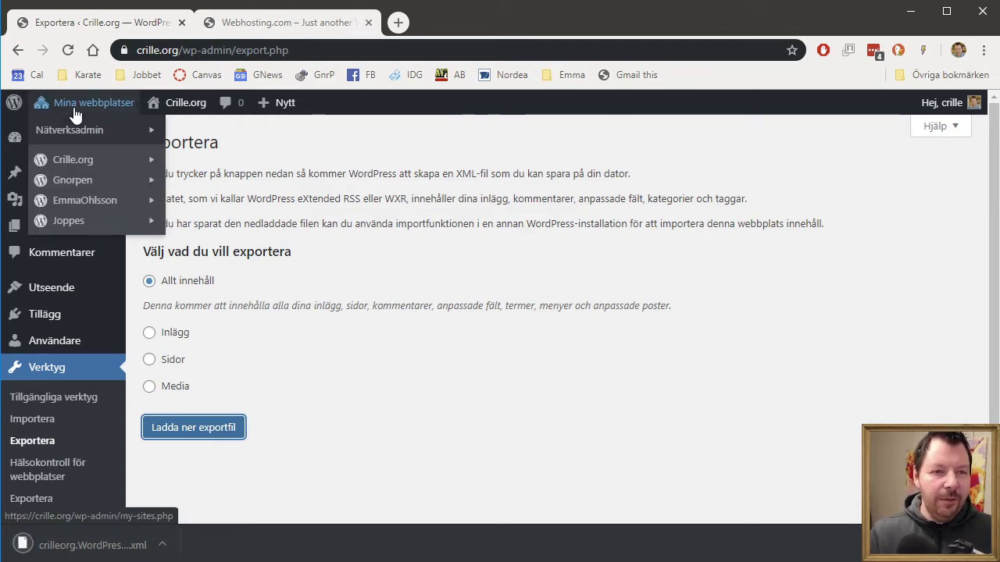
mouse_move(88, 190)
left_click(202, 182)
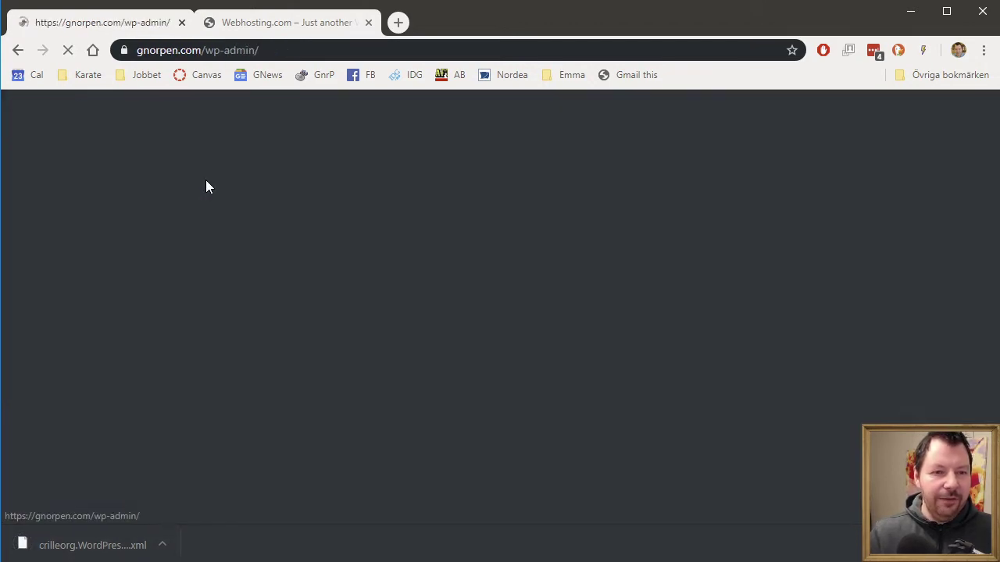
mouse_move(59, 429)
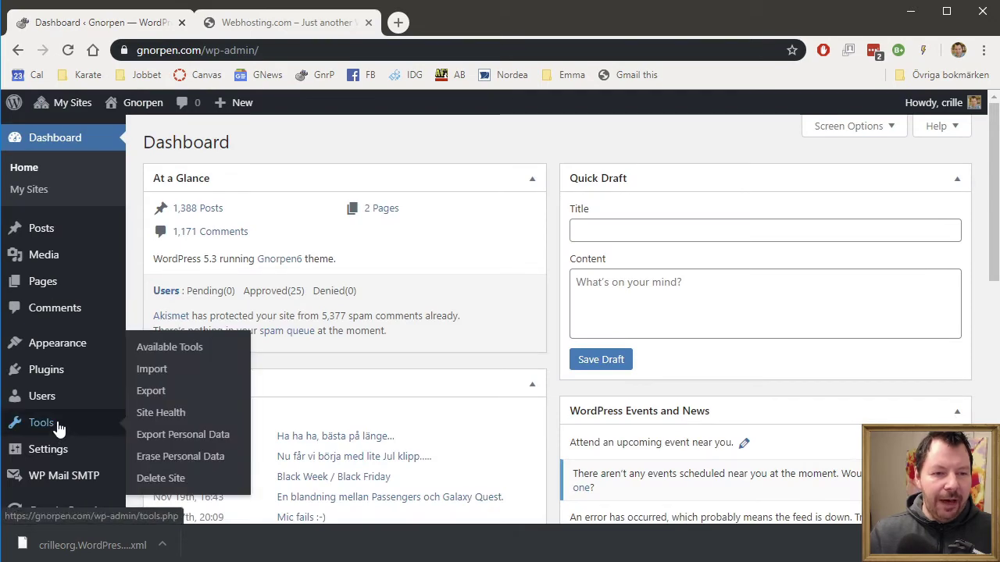
left_click(160, 393)
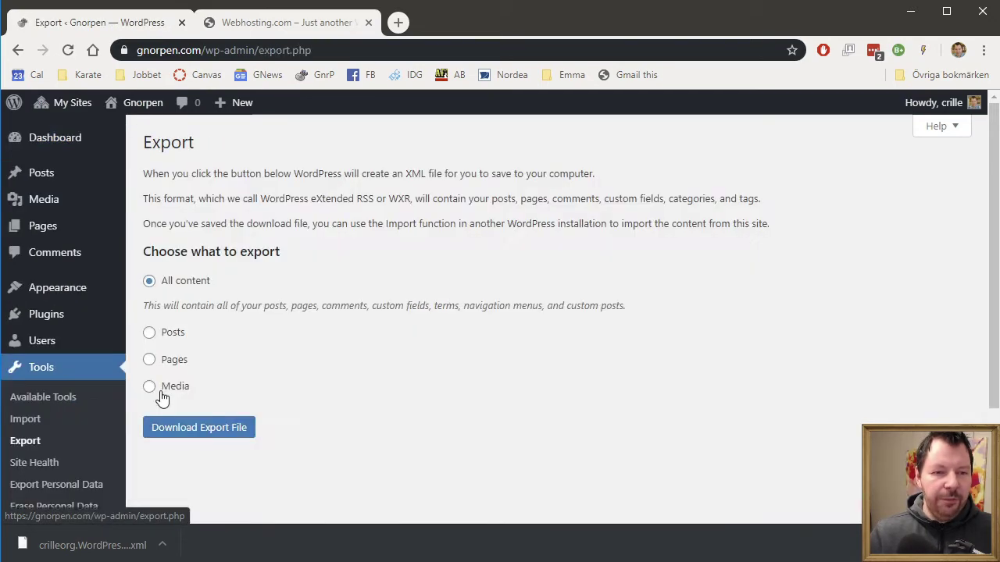
left_click(216, 426)
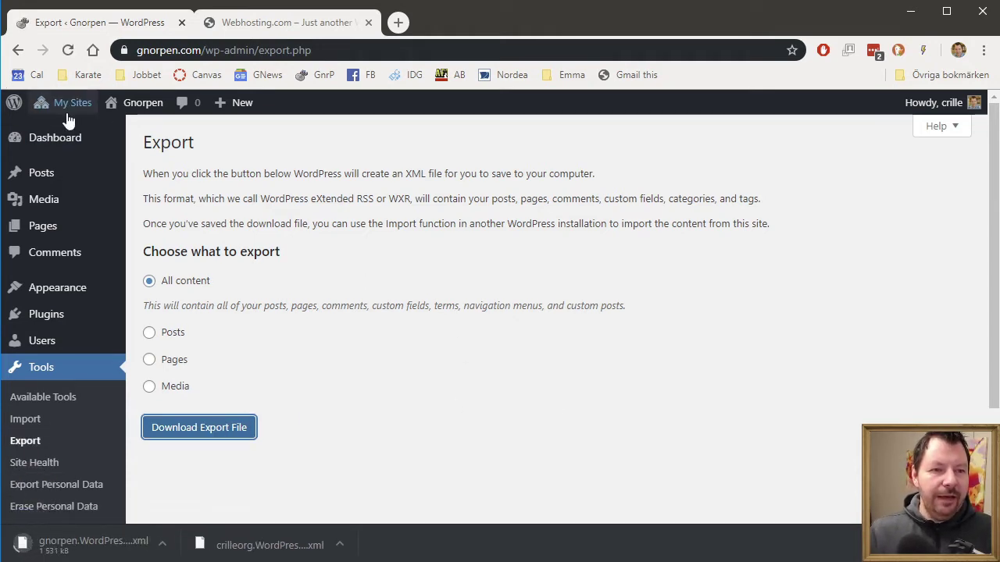
mouse_move(64, 105)
mouse_move(104, 200)
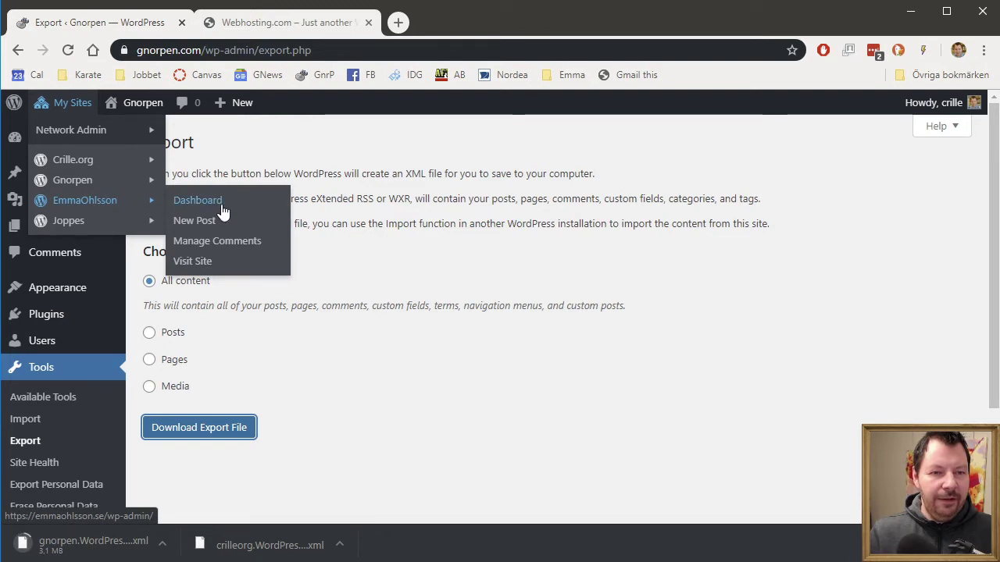
left_click(218, 200)
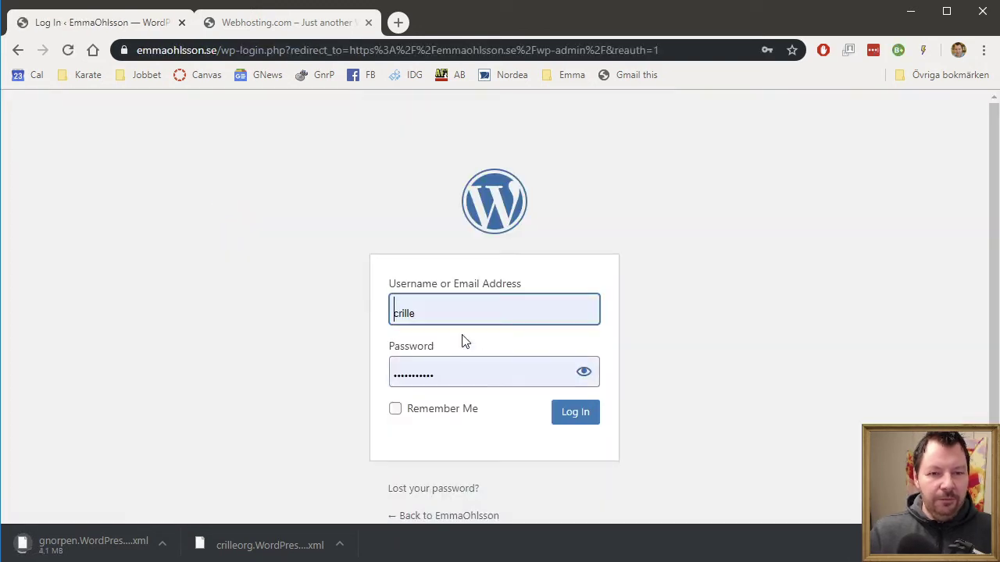
left_click(497, 317)
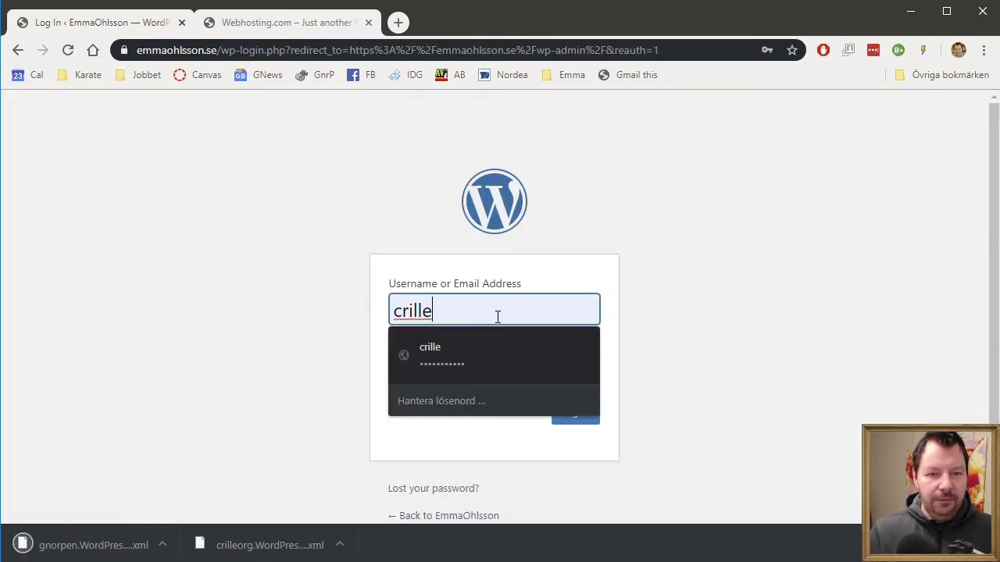
left_click(486, 373)
left_click(571, 420)
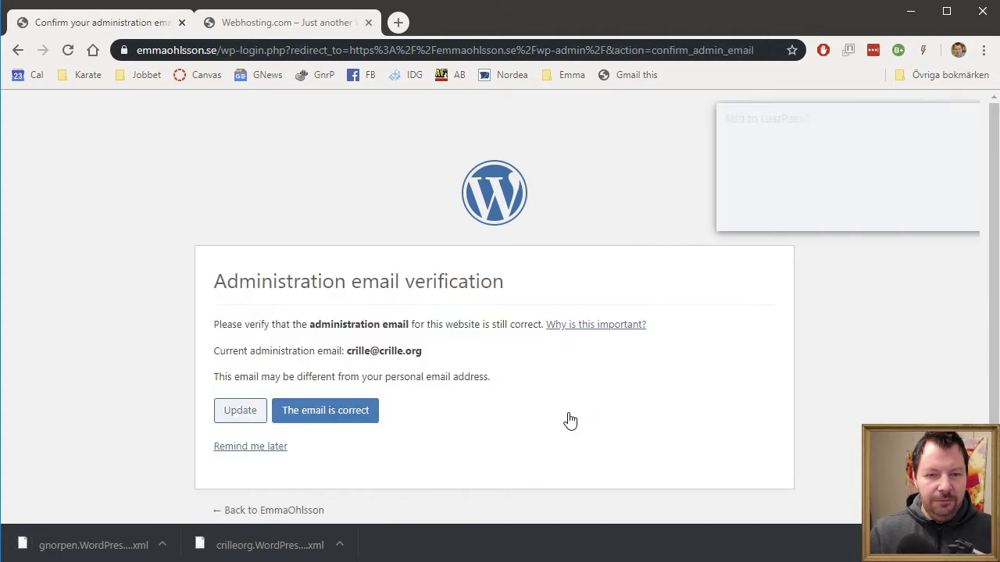
left_click(371, 417)
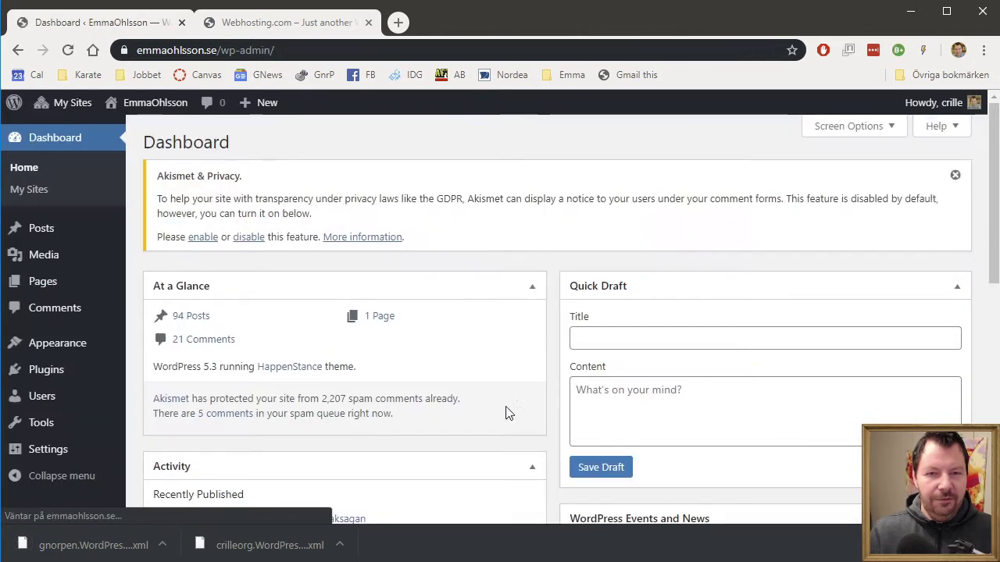
left_click(851, 217)
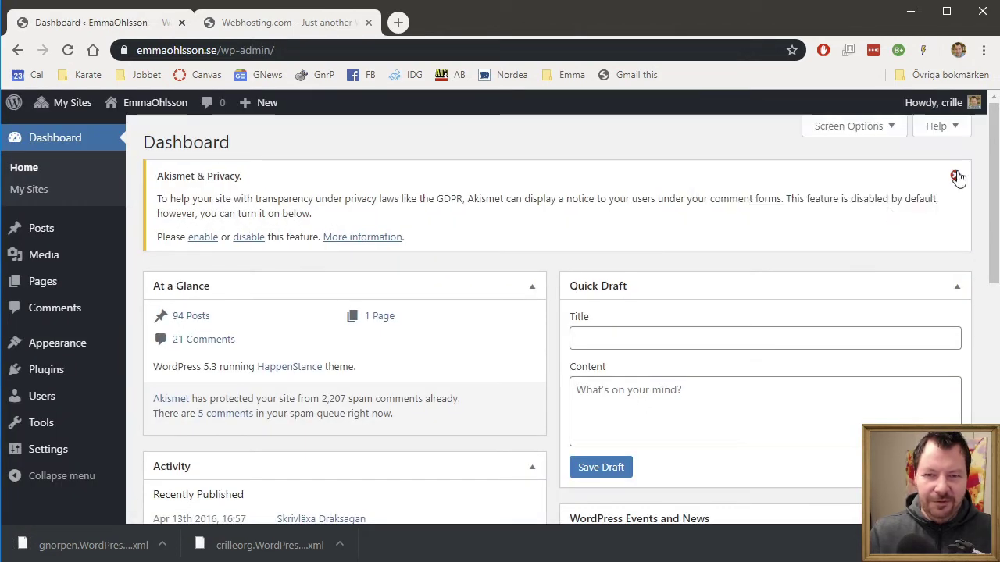
left_click(957, 177)
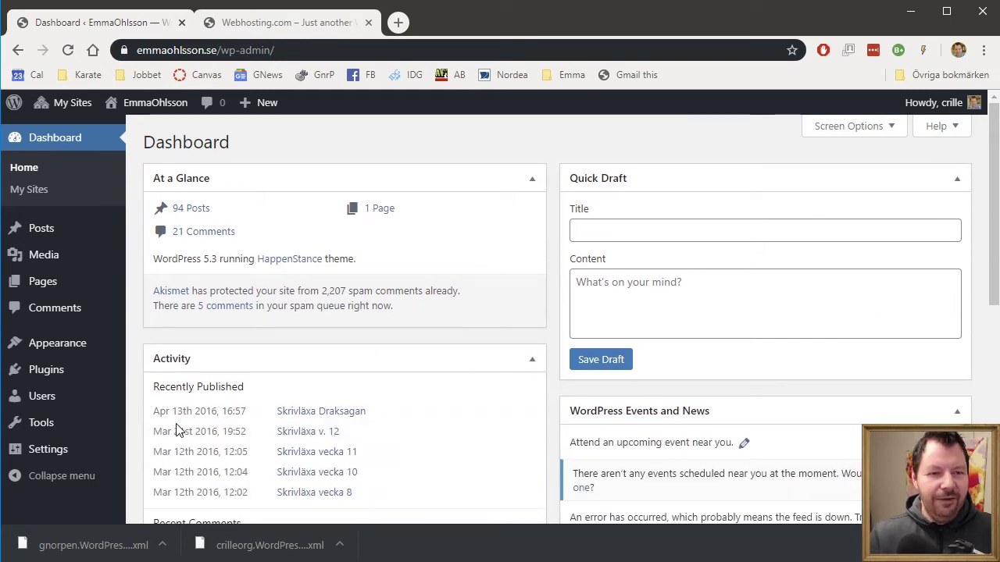
mouse_move(90, 425)
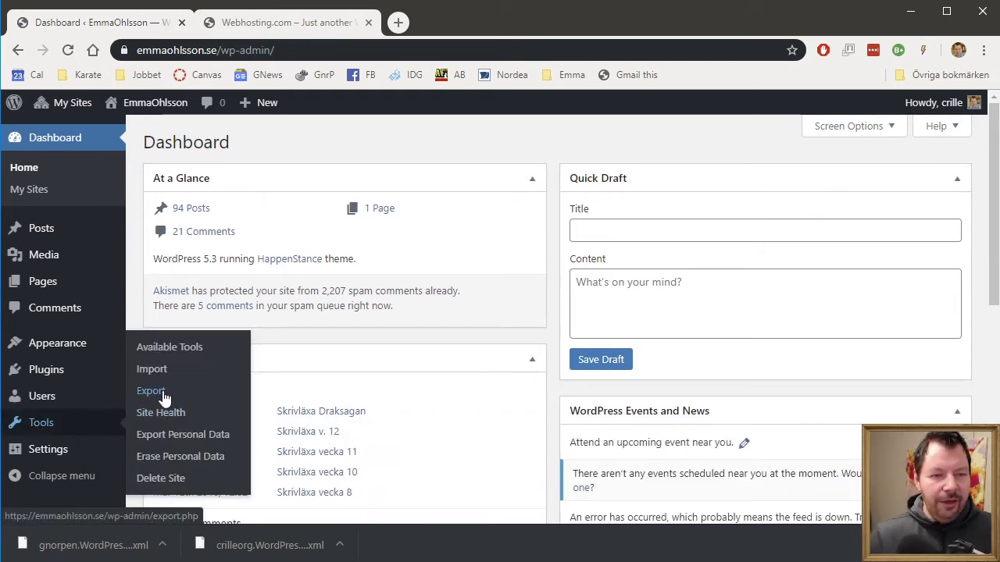
left_click(161, 393)
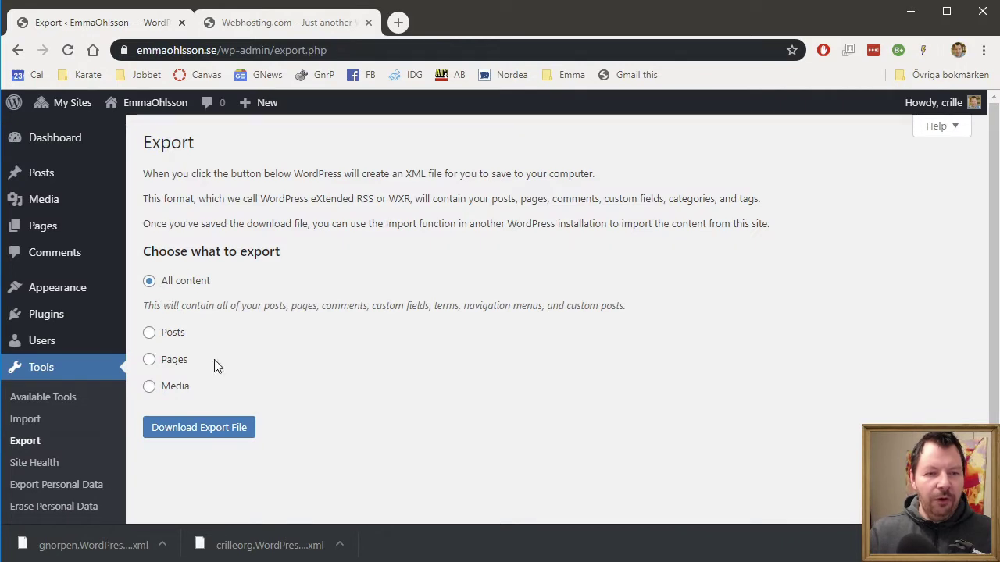
left_click(220, 435)
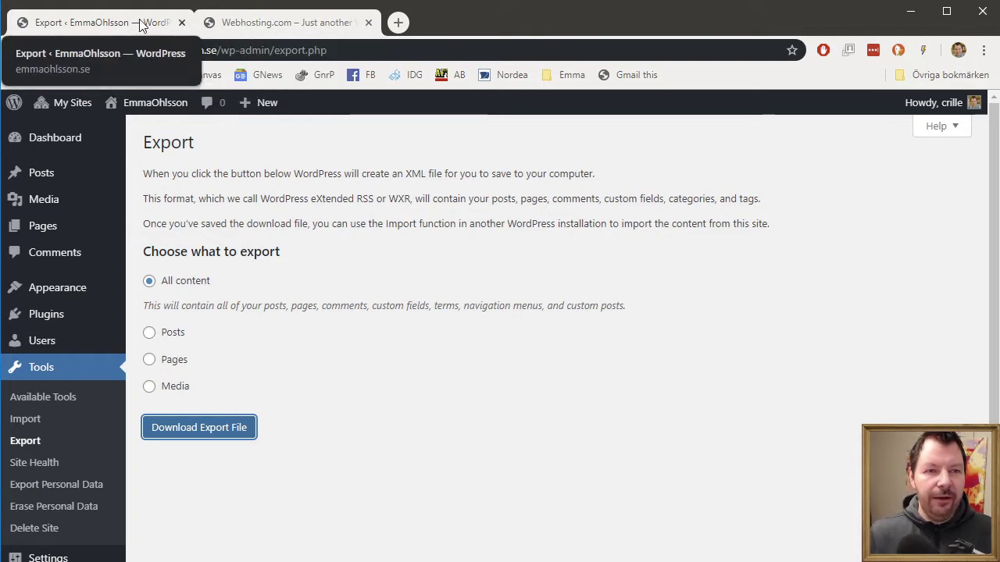
left_click(180, 22)
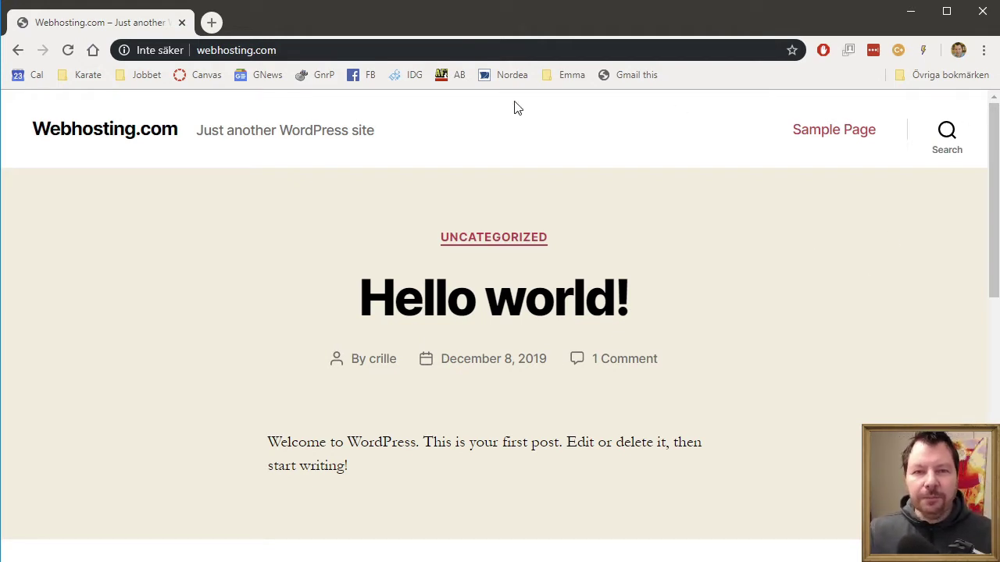
Step: Load Annas site and log in to its admin, dismissing the save-password prompts
left_click(482, 50)
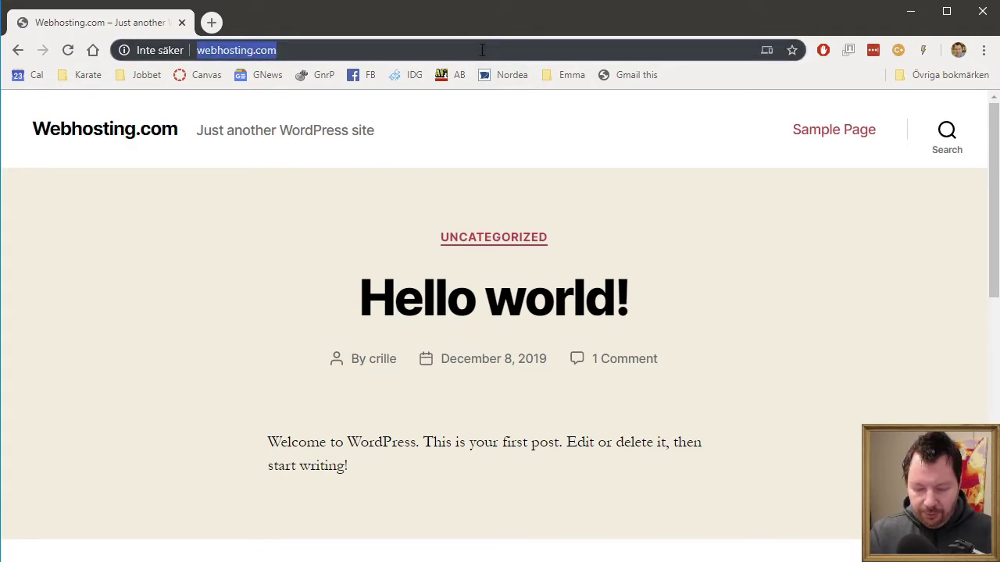
type("anna")
key("Return")
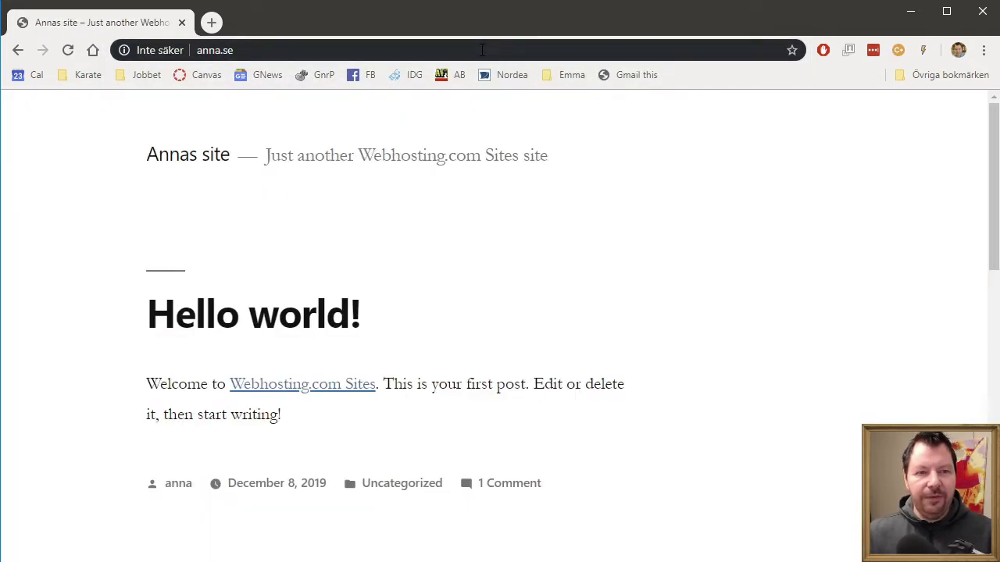
scroll(815, 310, "down", 9)
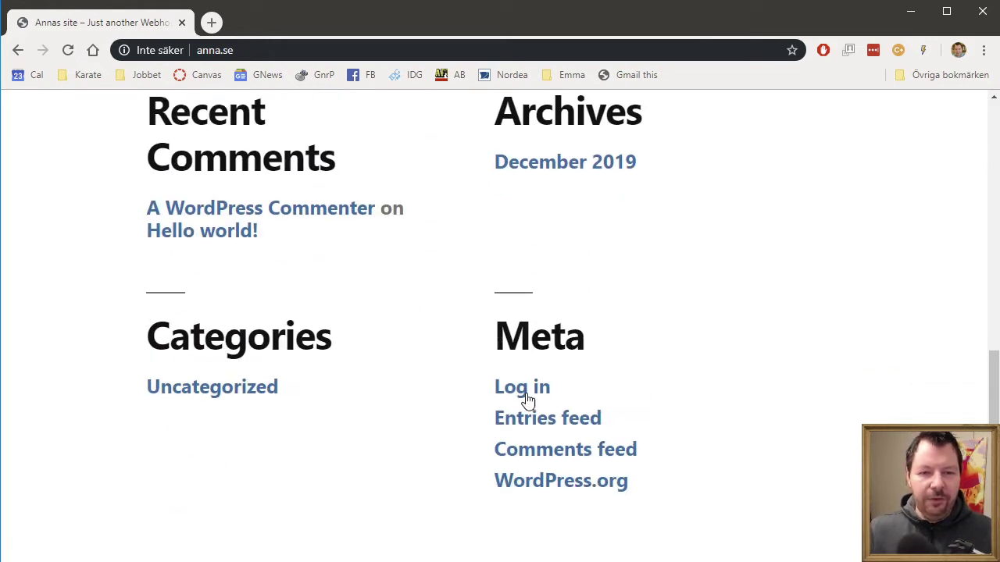
left_click(522, 389)
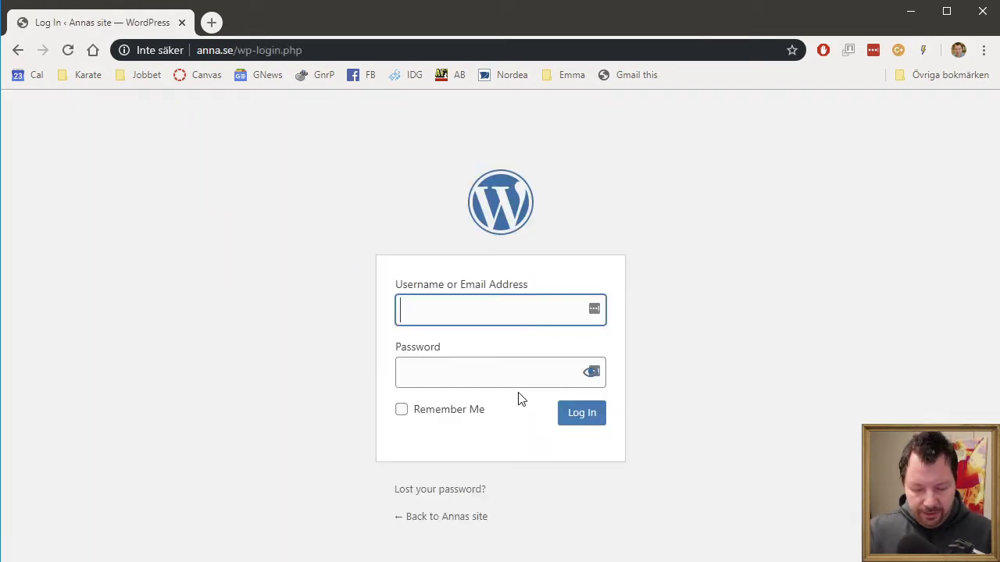
type("anna")
key("Tab")
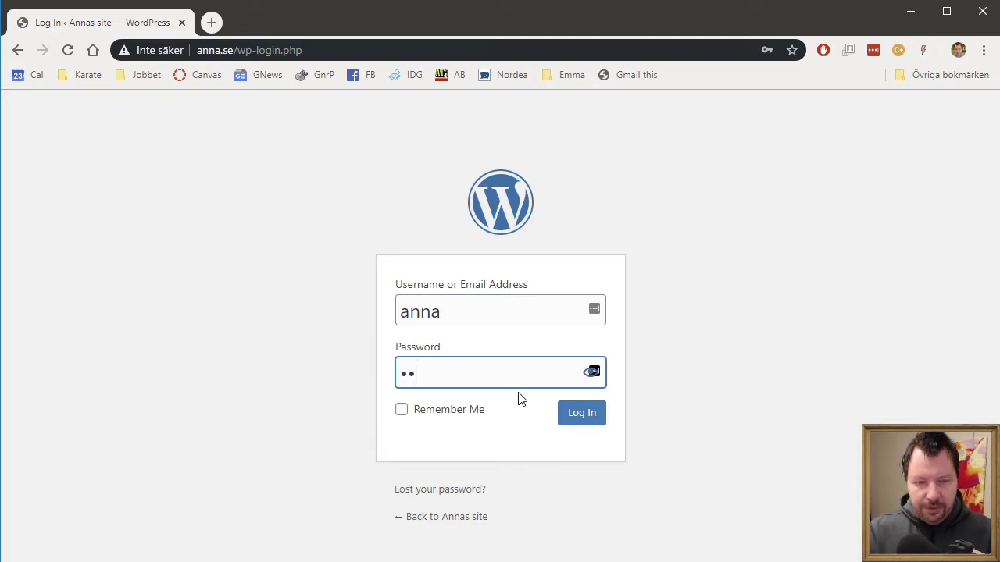
key("Return")
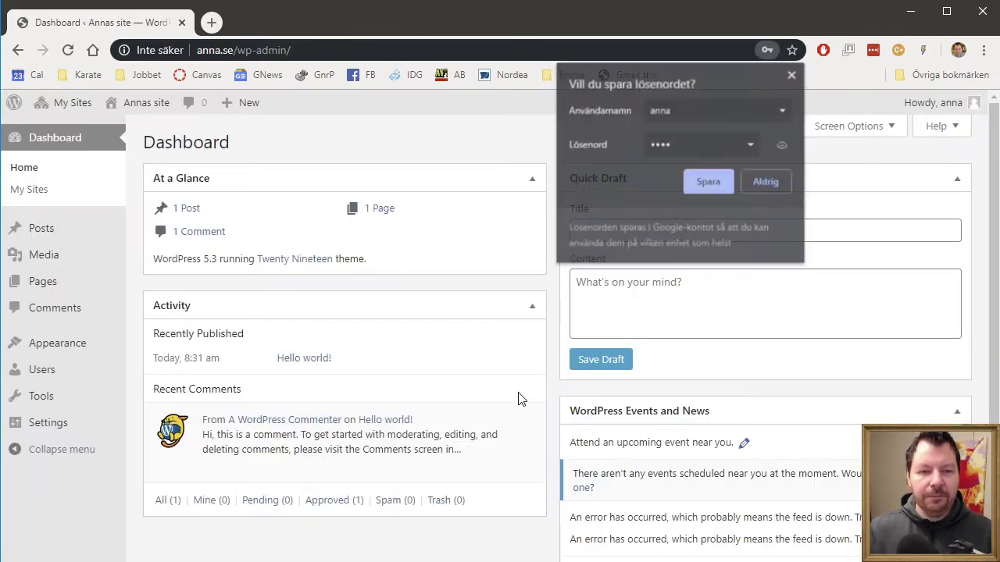
left_click(795, 73)
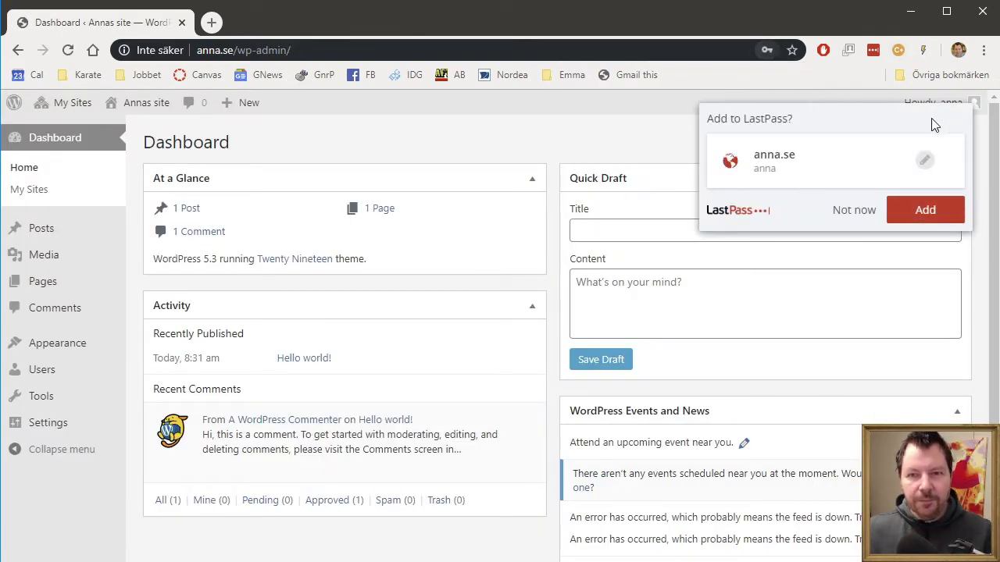
left_click(861, 215)
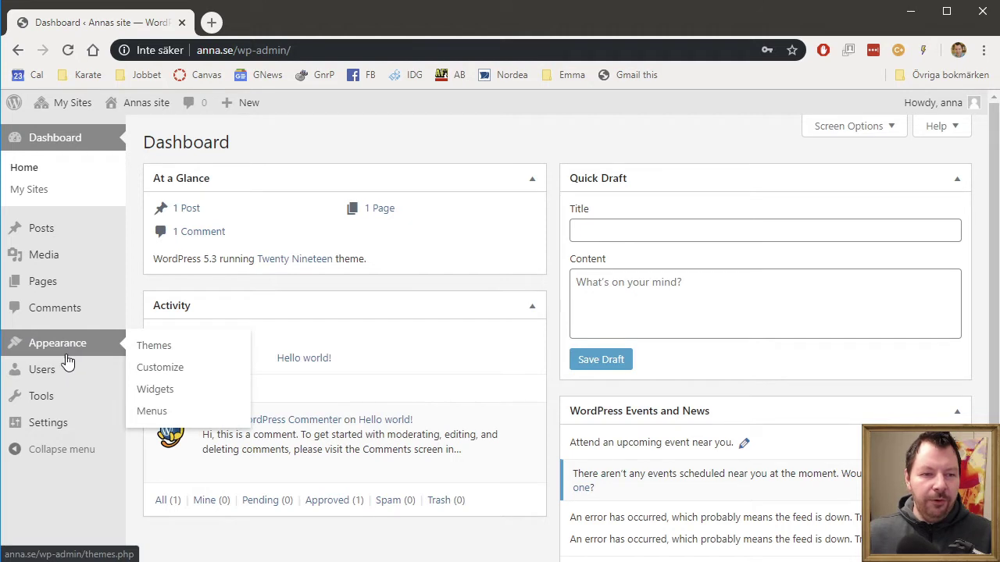
Step: Check Tools > Import on Annas site shows no importers, then log out
mouse_move(62, 410)
left_click(163, 424)
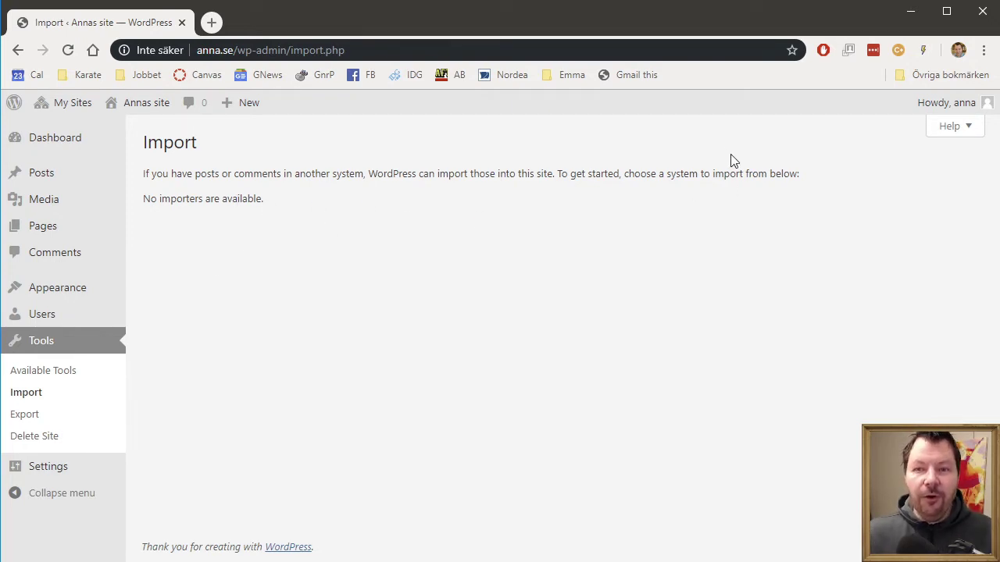
mouse_move(951, 105)
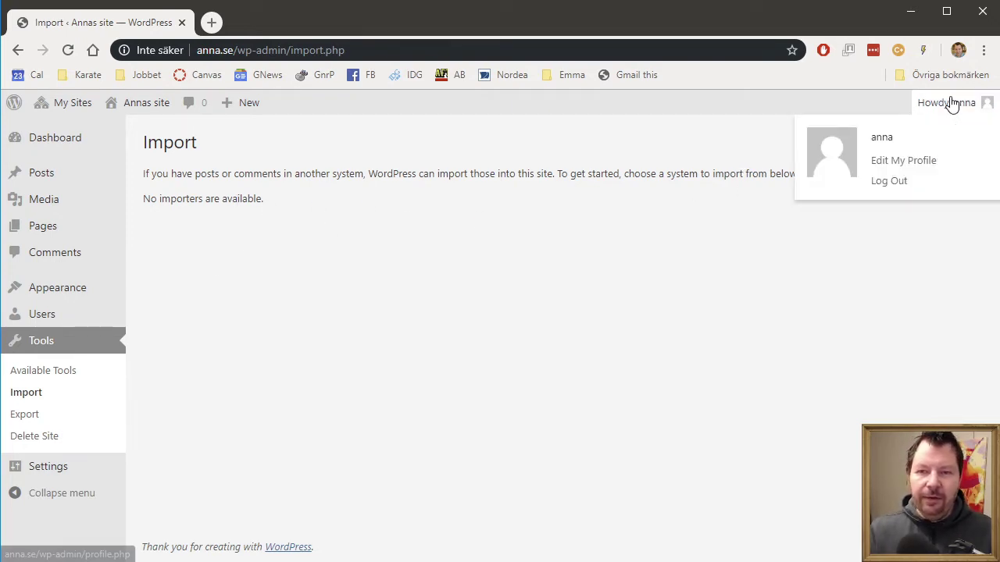
left_click(890, 183)
left_click(326, 50)
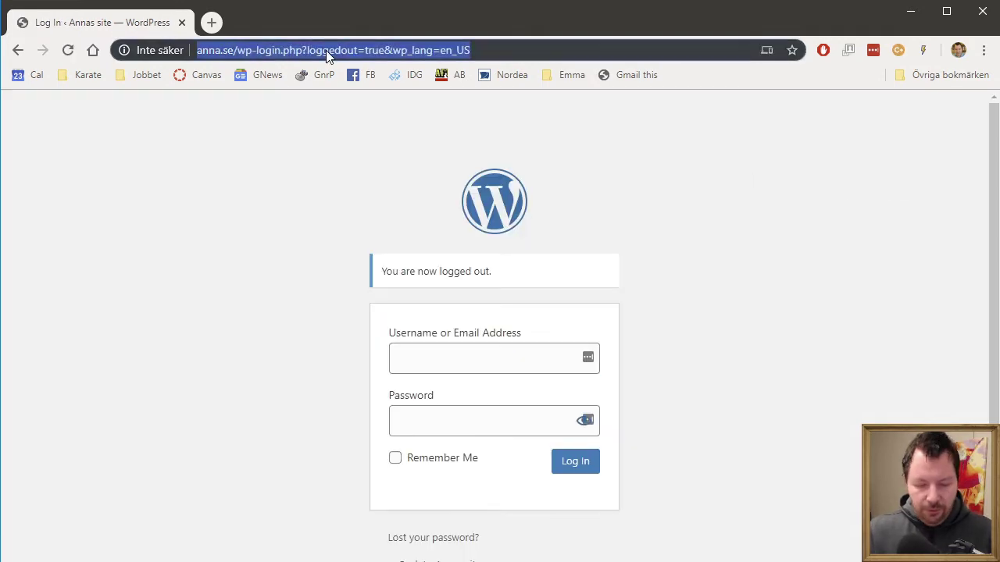
Step: Log in to Webhosting.com's admin via the Meta widget and open Tools > Import
type("web")
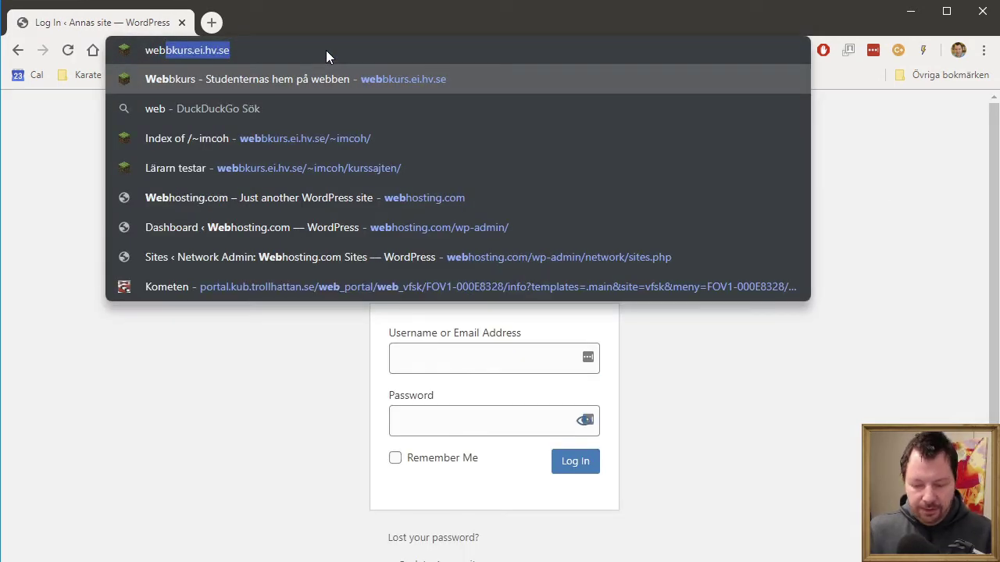
type("h")
key("Return")
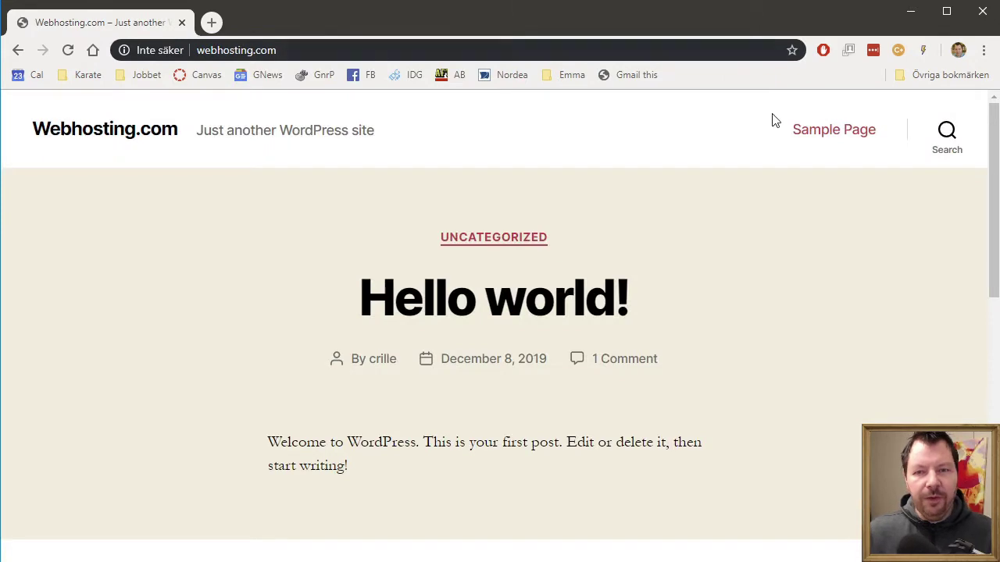
scroll(706, 380, "down", 5)
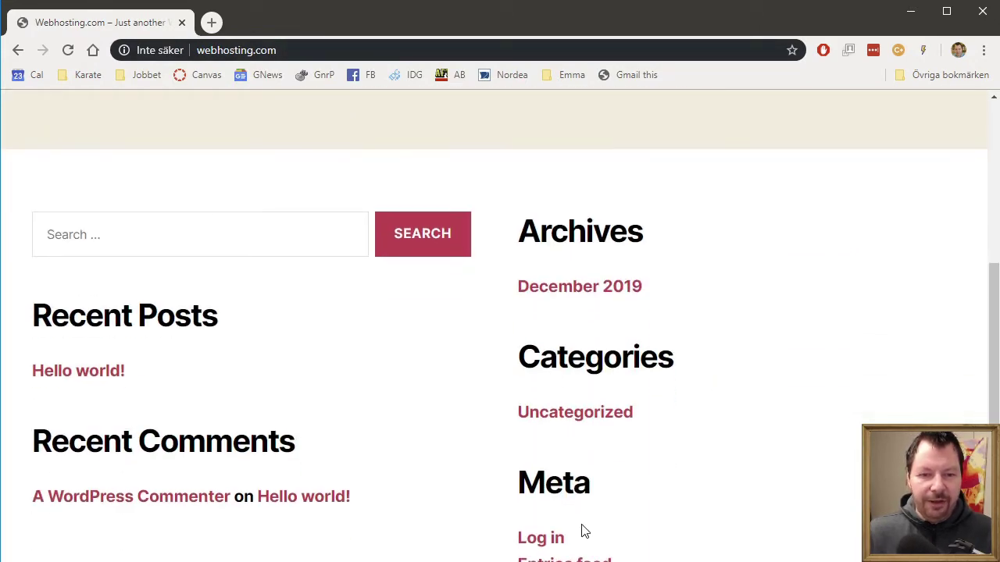
left_click(540, 540)
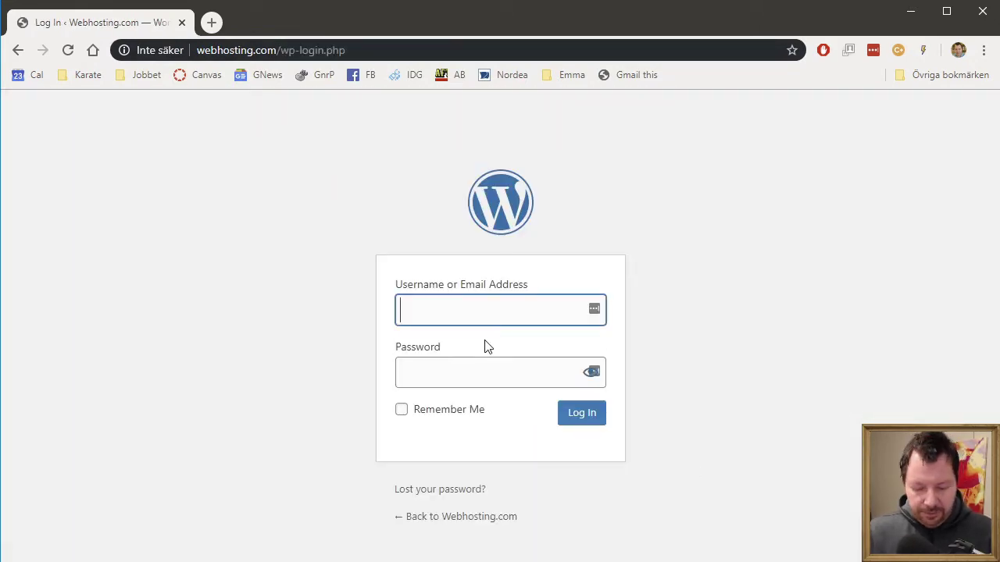
type("crille")
key("Tab")
type("••")
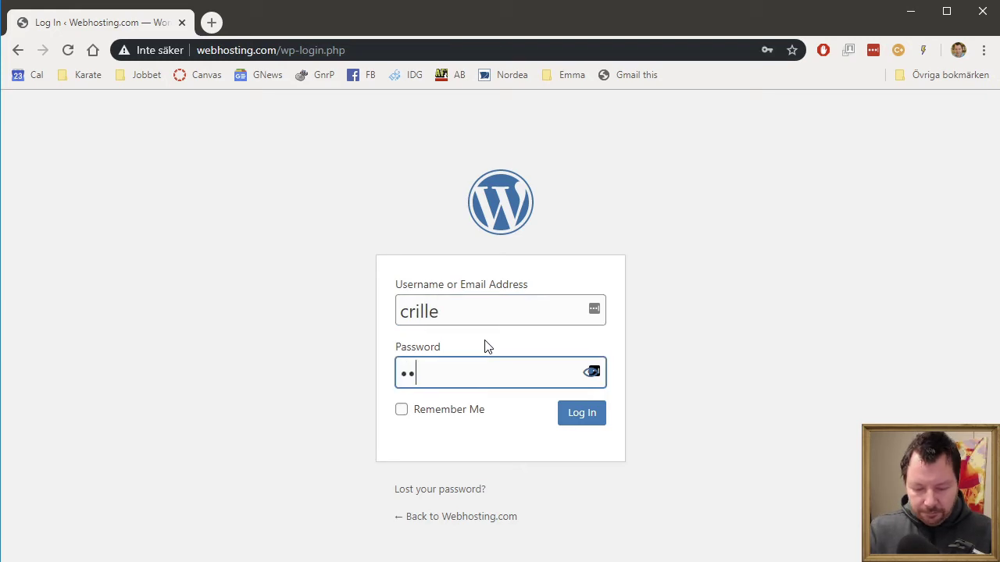
type("•••••")
key("Return")
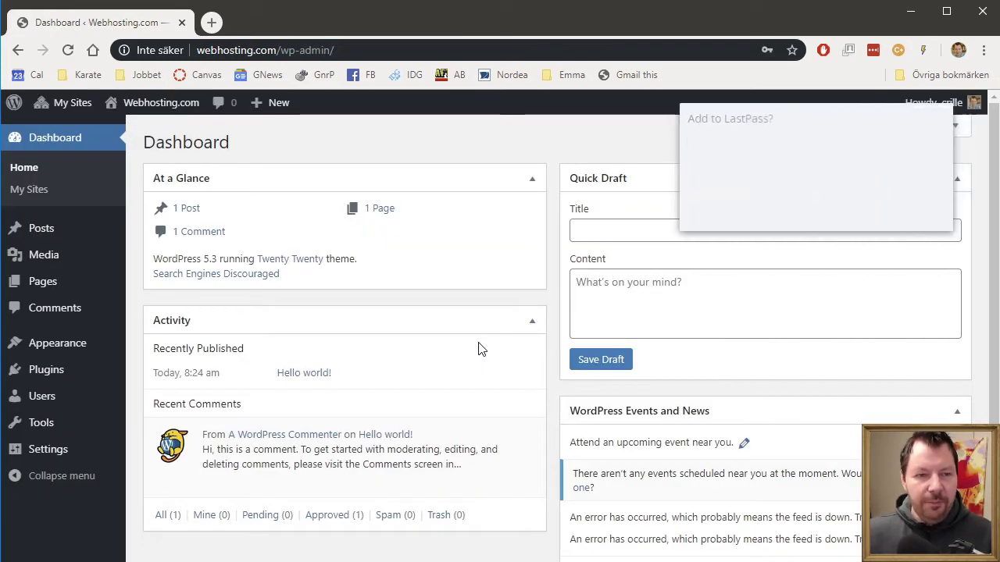
left_click(852, 210)
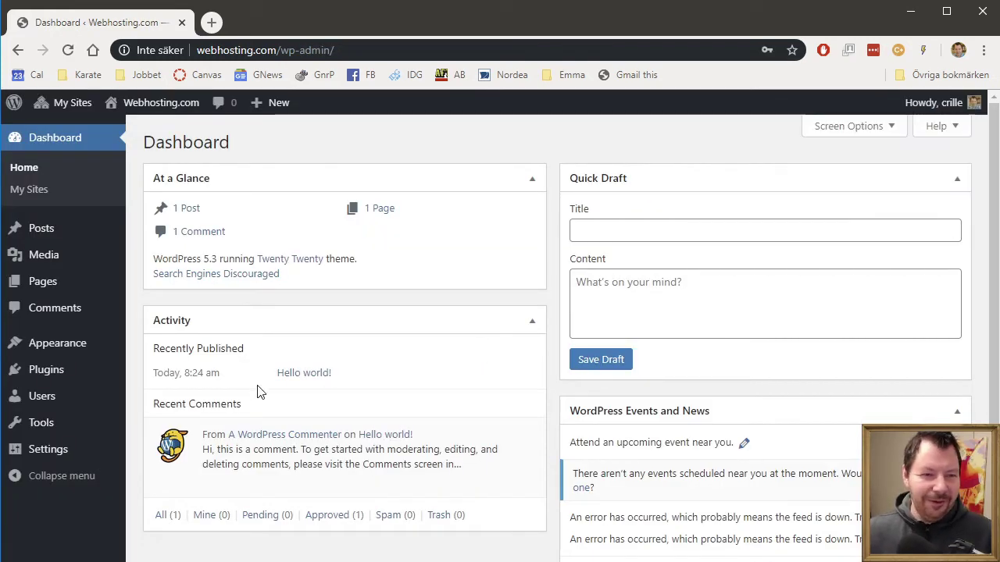
mouse_move(64, 428)
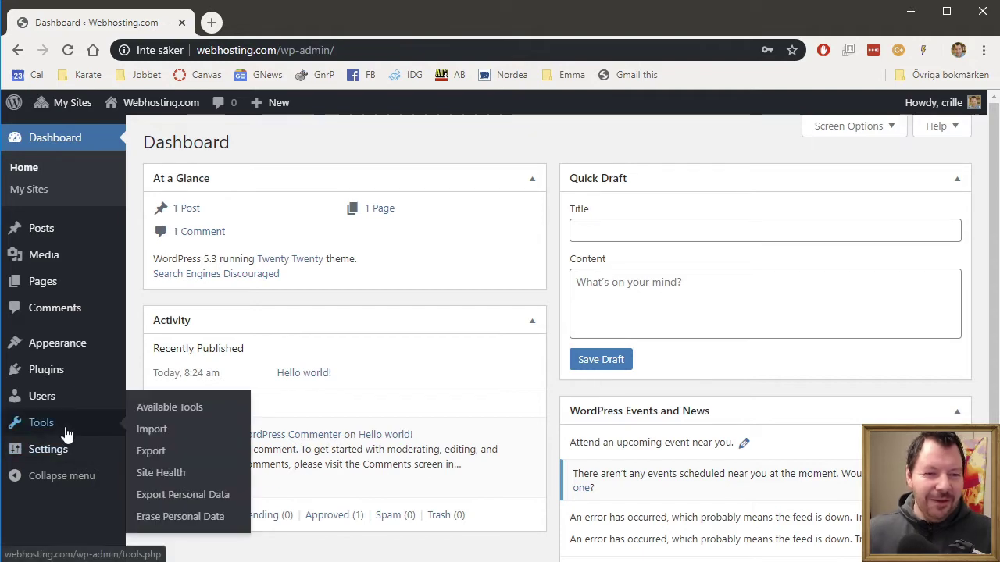
left_click(160, 431)
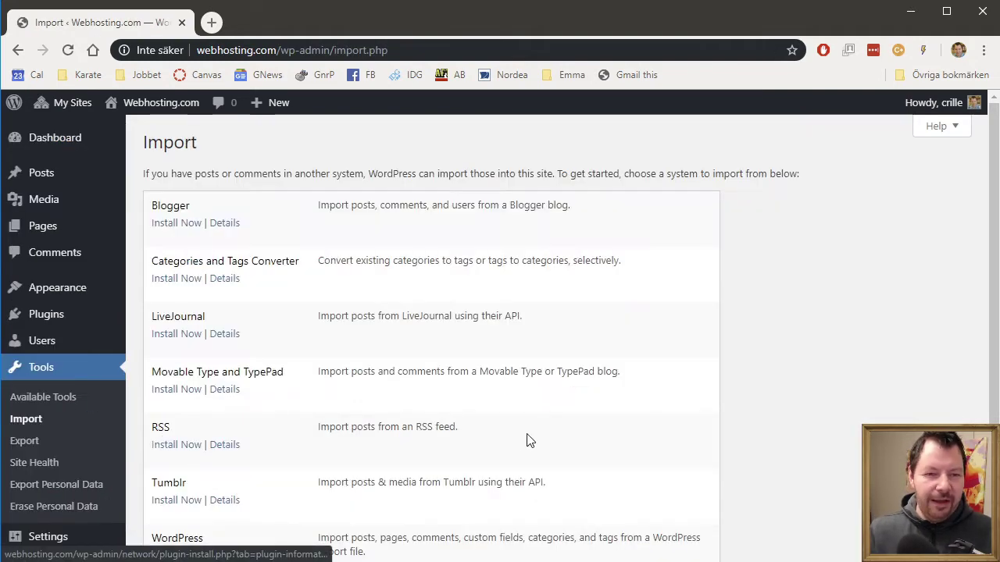
Step: Install the WordPress importer from the Import list so it shows Run Importer
scroll(526, 441, "down", 2)
scroll(314, 349, "up", 2)
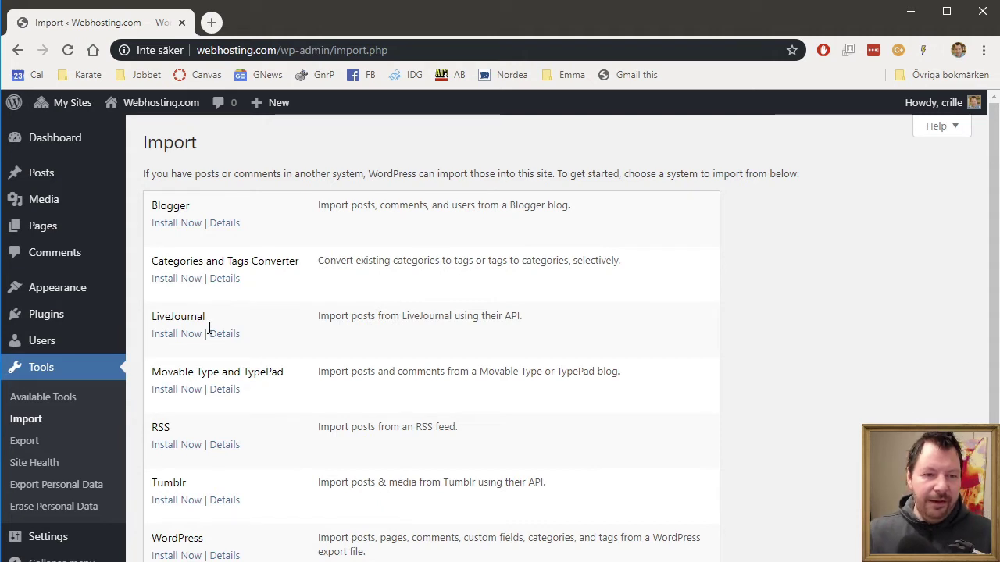
scroll(303, 373, "down", 2)
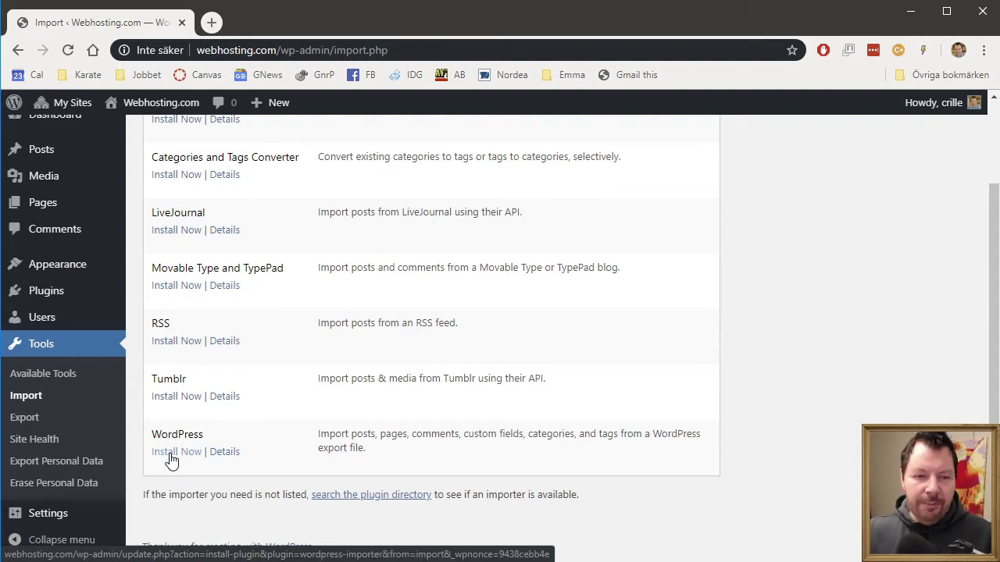
left_click(171, 457)
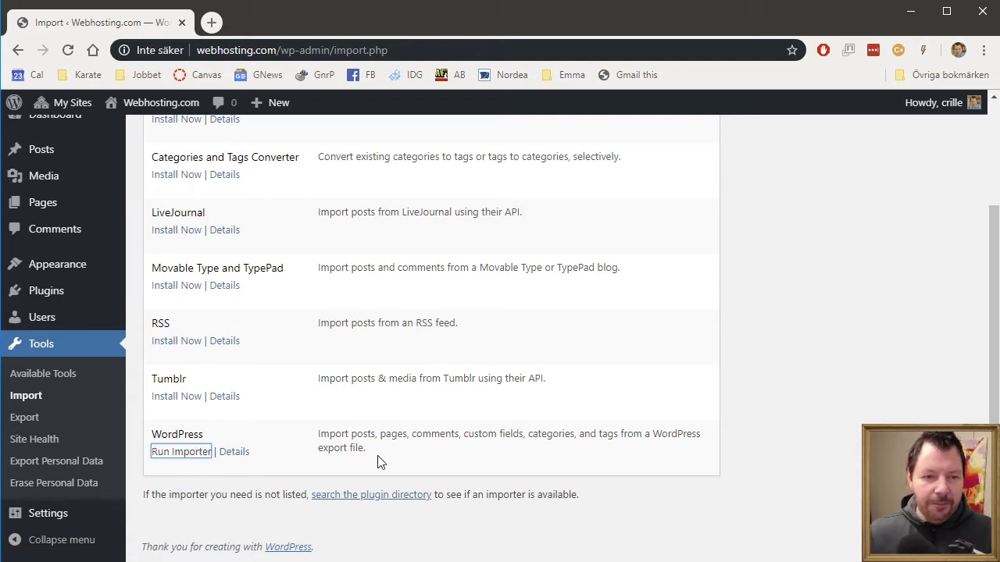
left_click(614, 431)
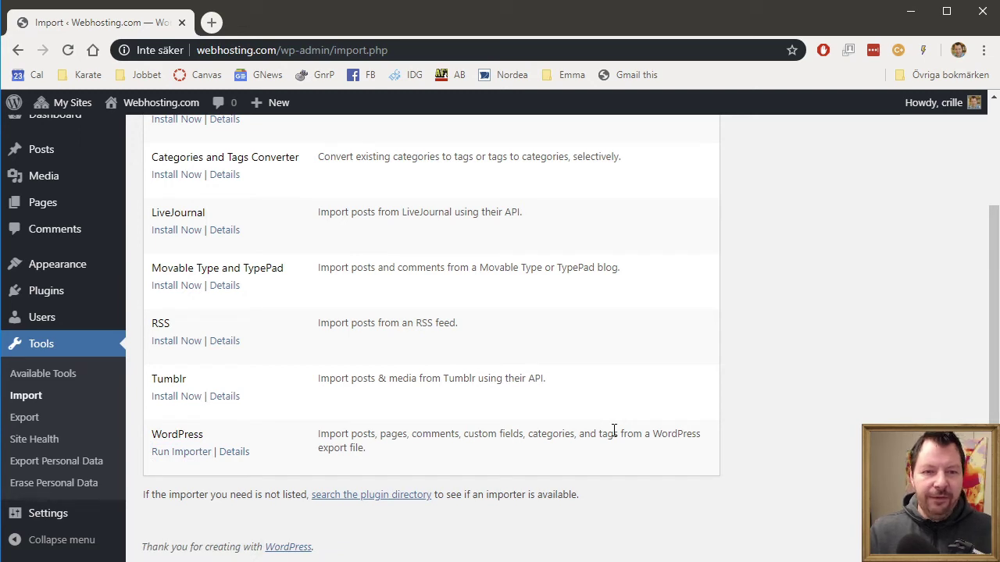
Step: Log out of the main site and sign in to Annas site, dismissing save-password prompts
mouse_move(944, 104)
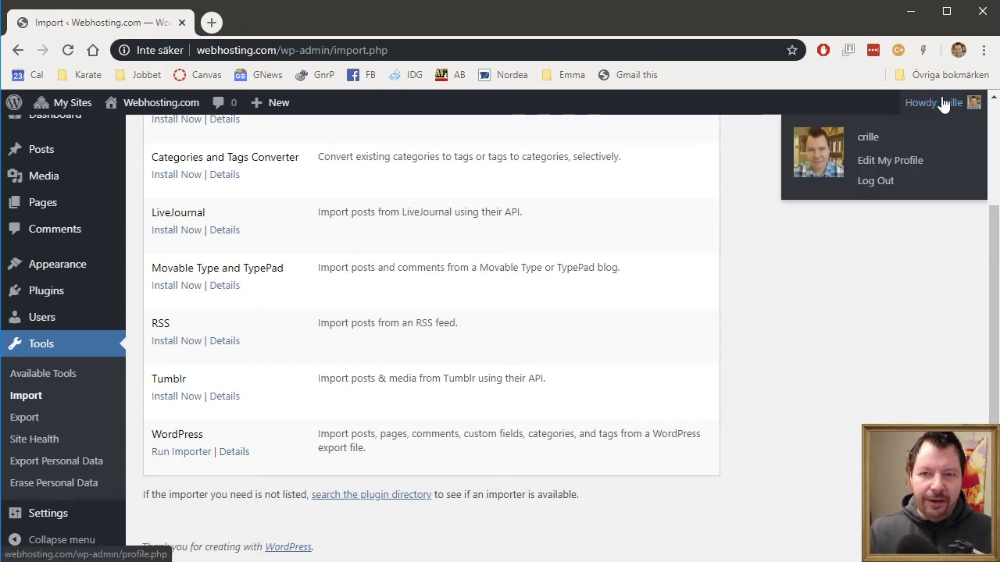
left_click(883, 182)
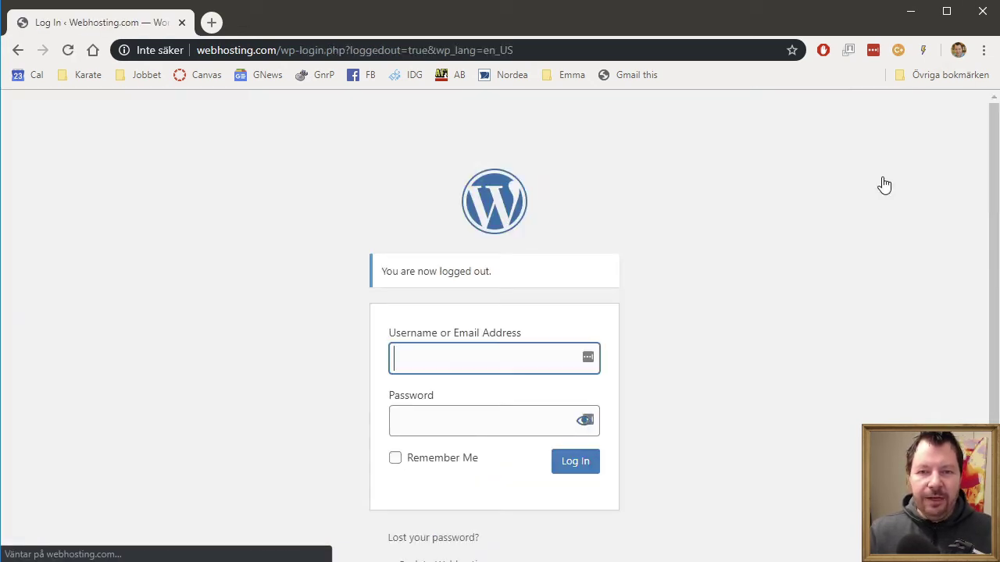
left_click(268, 51)
type("anna")
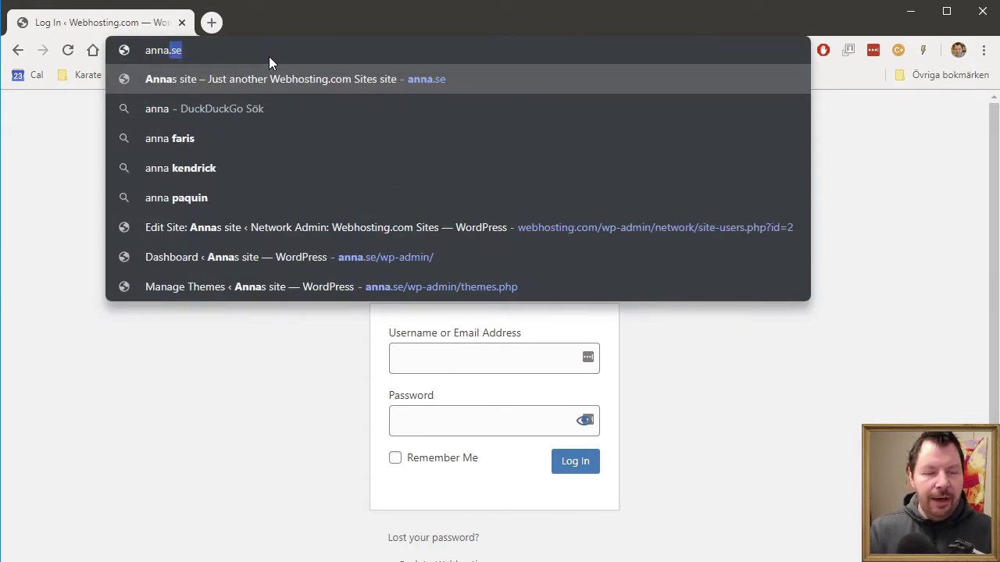
key("Return")
scroll(542, 268, "down", 10)
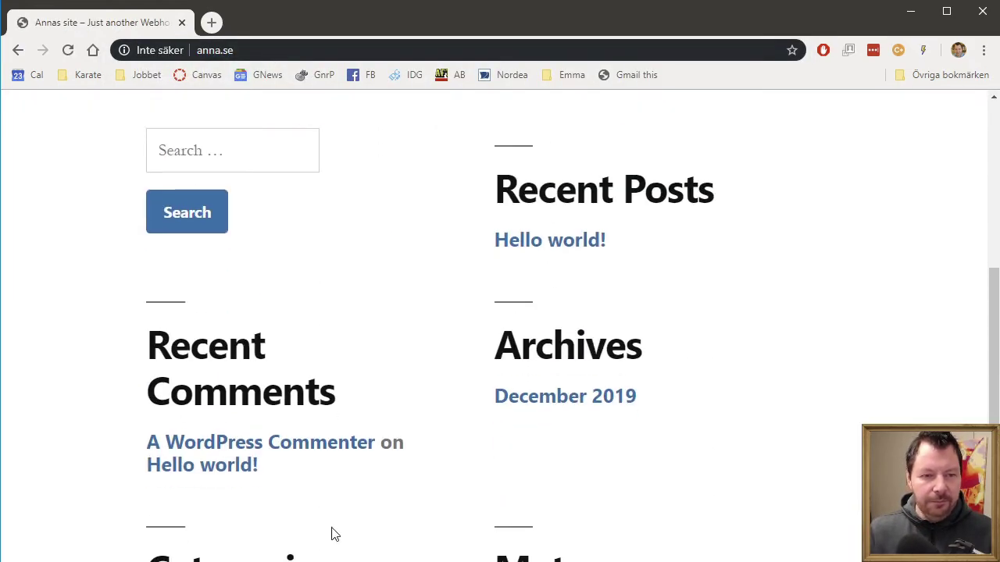
left_click(513, 314)
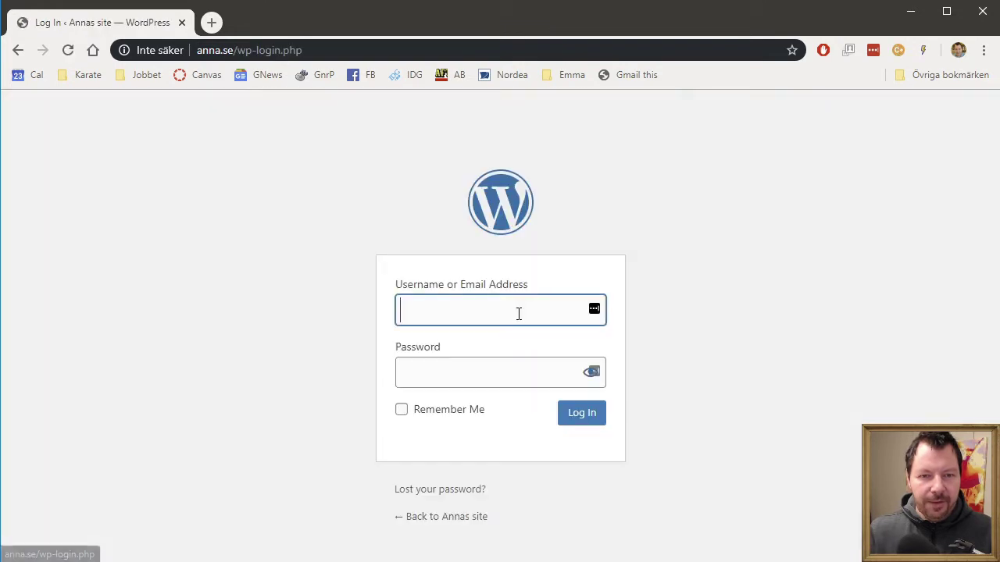
type("anna")
key("Tab")
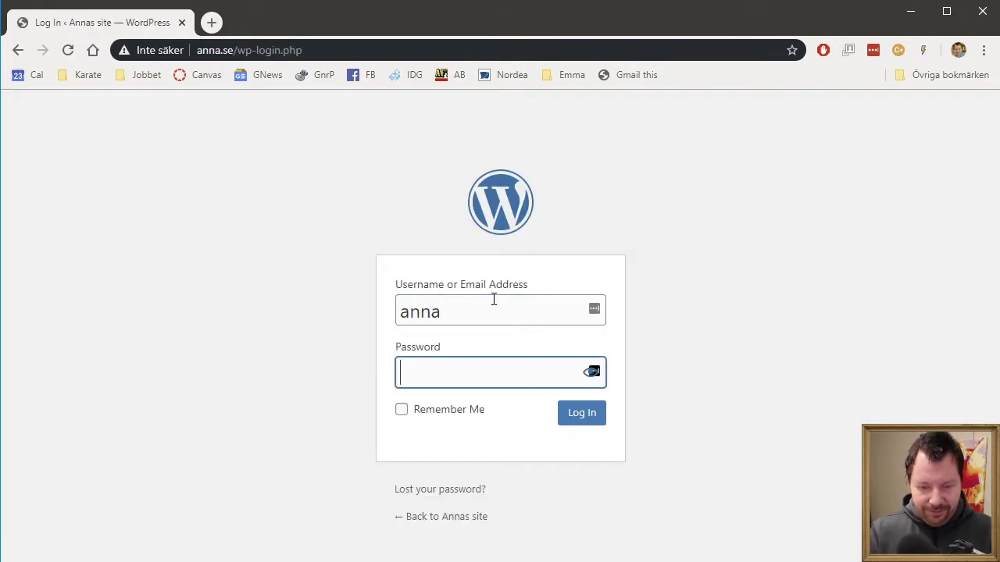
key("Return")
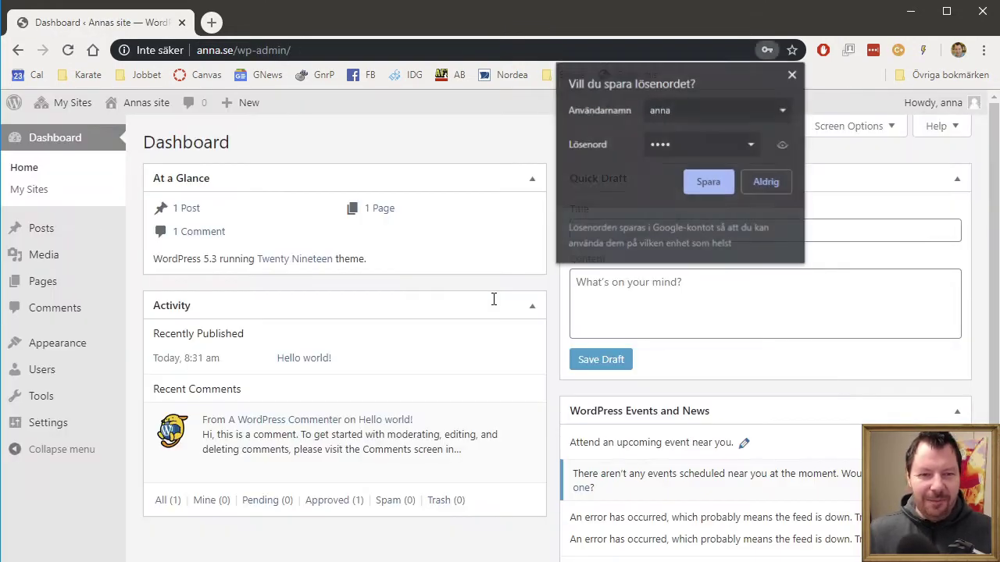
left_click(795, 76)
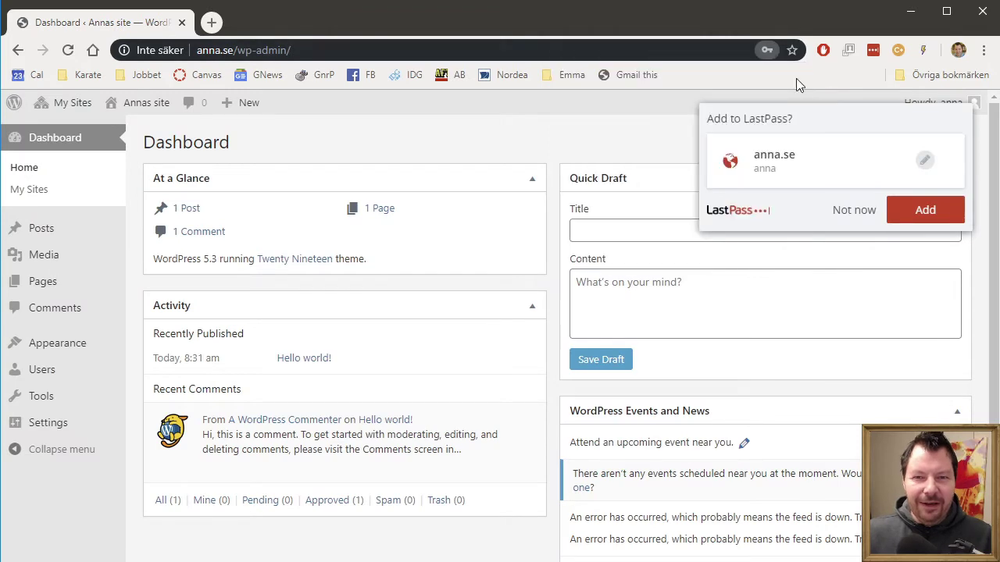
left_click(860, 208)
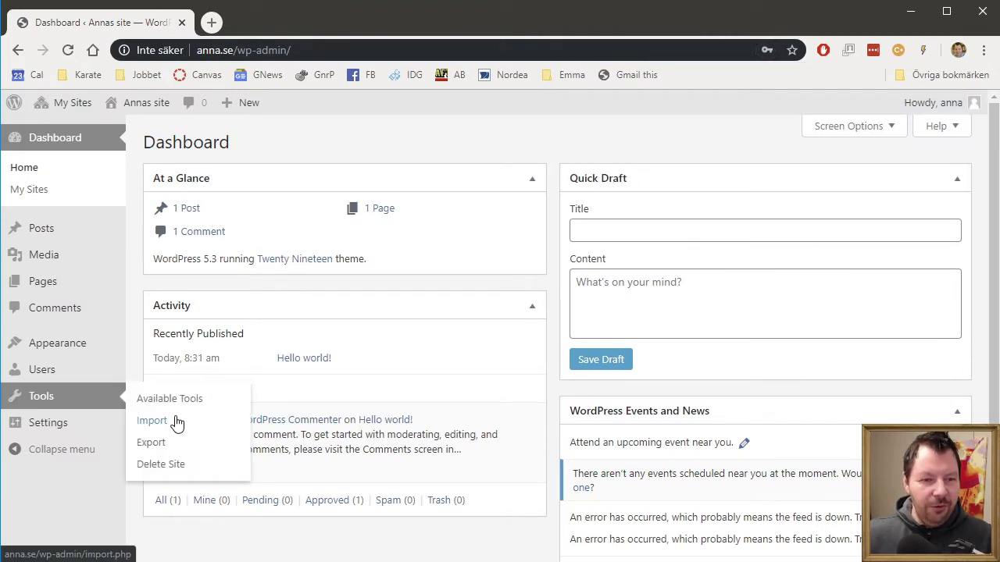
Step: Check Import and Available Tools on Annas site, then log out
left_click(176, 420)
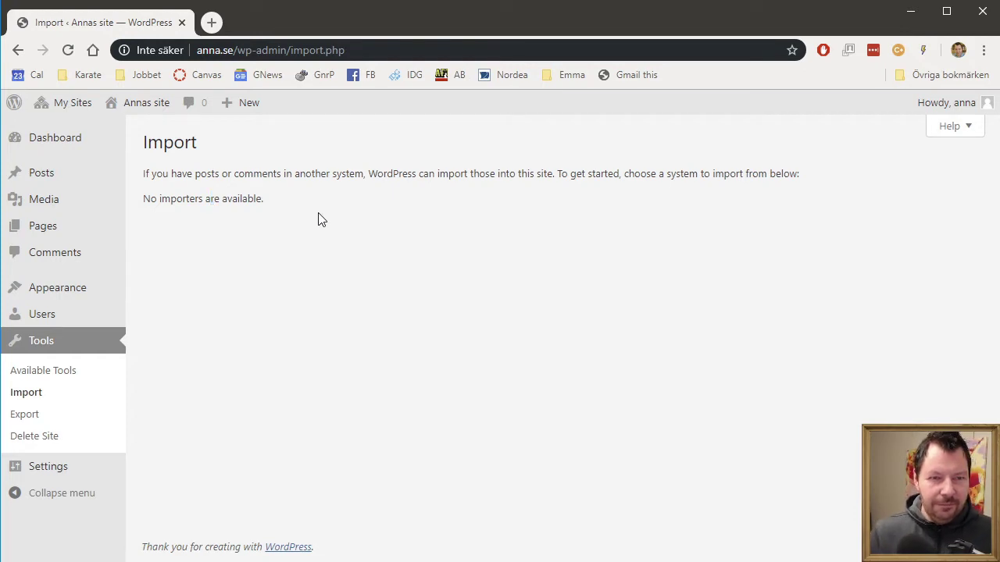
left_click(63, 369)
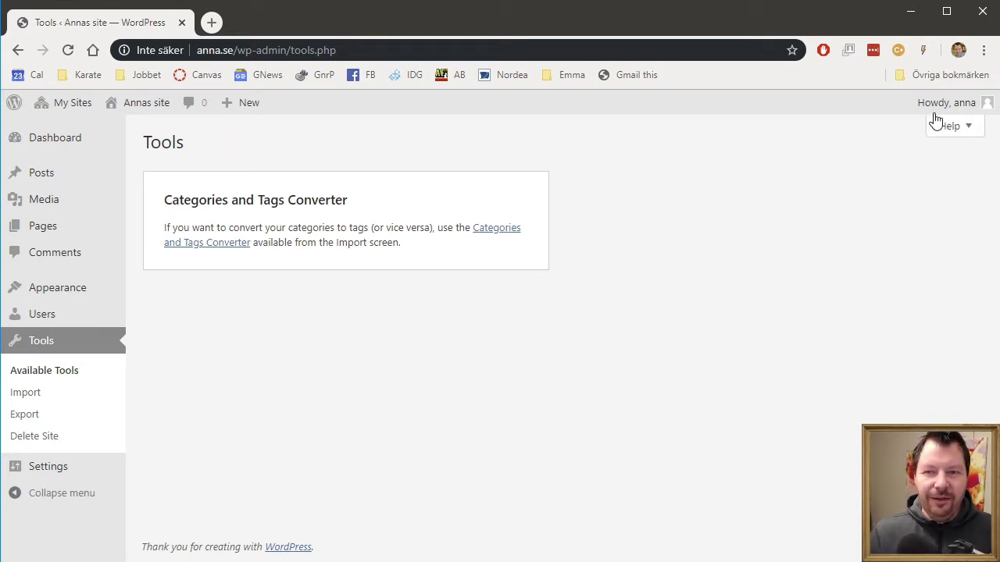
mouse_move(949, 115)
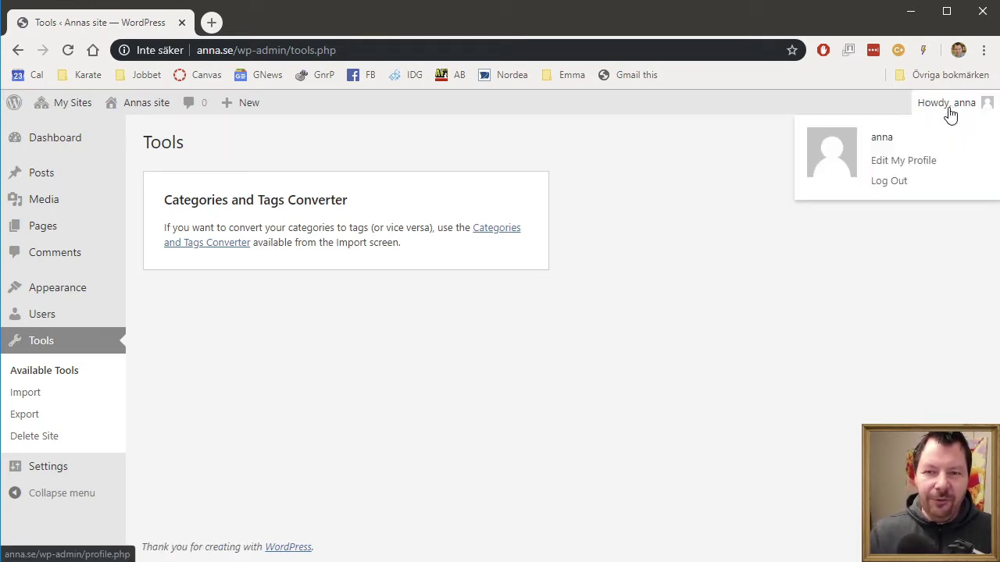
left_click(889, 181)
left_click(425, 50)
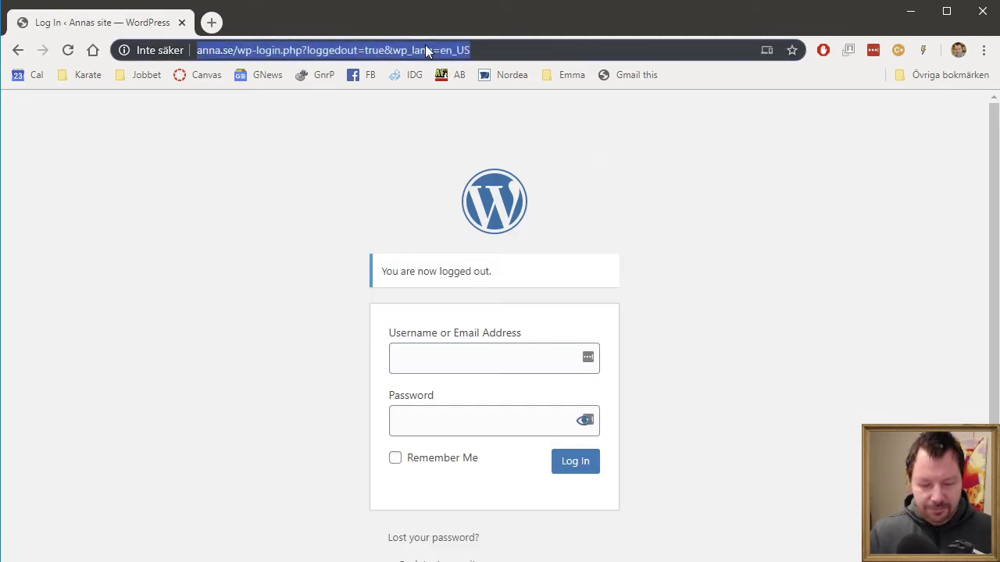
Step: Load Webhosting.com and log in to its admin dashboard, declining the password-manager save
type("webbkurs.ei.hv.se")
key("Return")
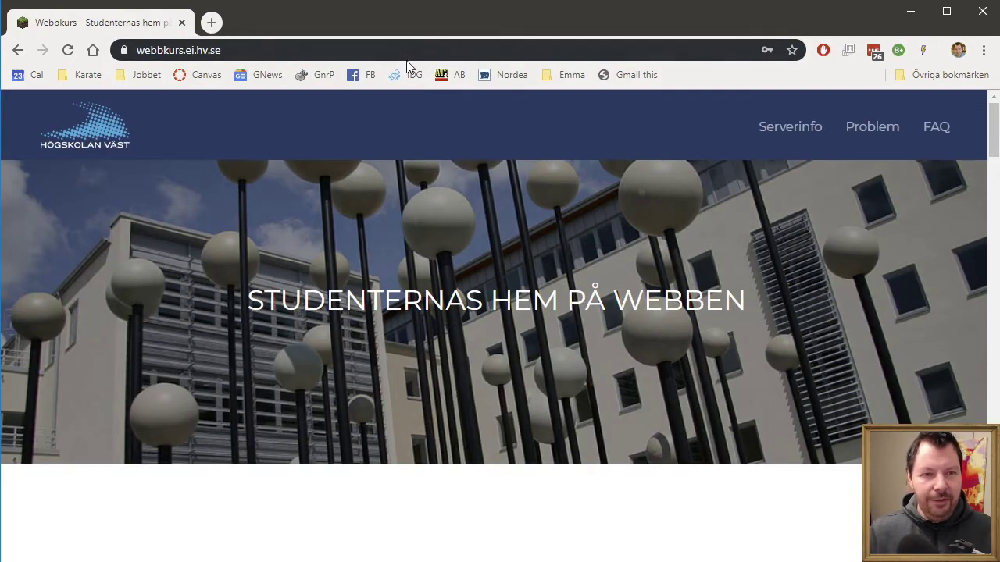
left_click(401, 50)
type("webhosting.com")
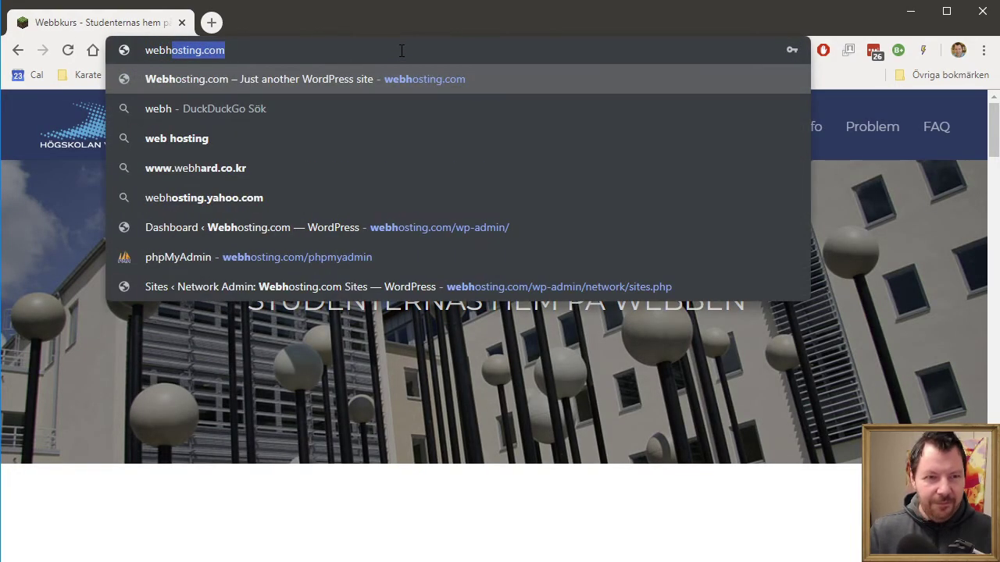
key("Return")
scroll(578, 305, "down", 10)
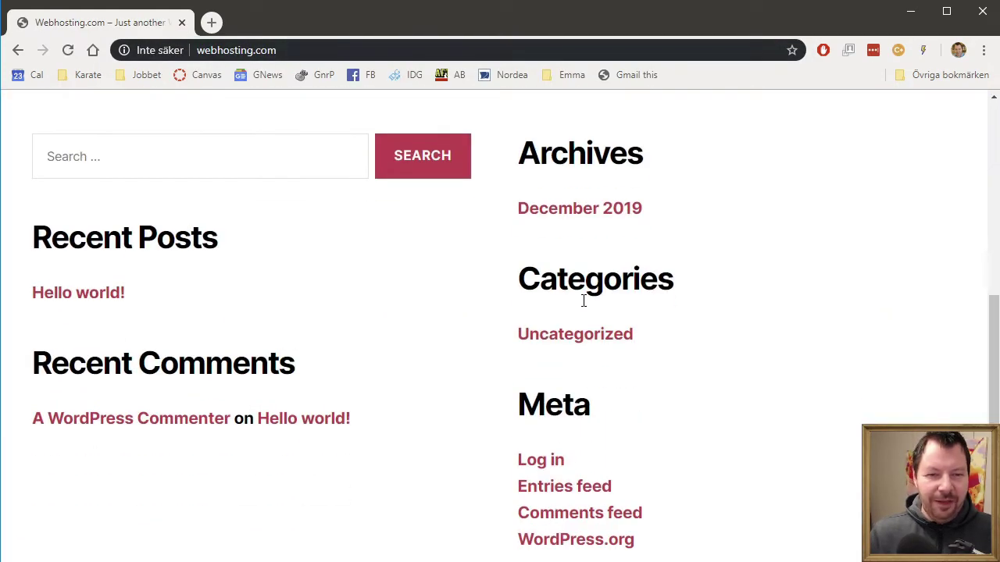
left_click(547, 461)
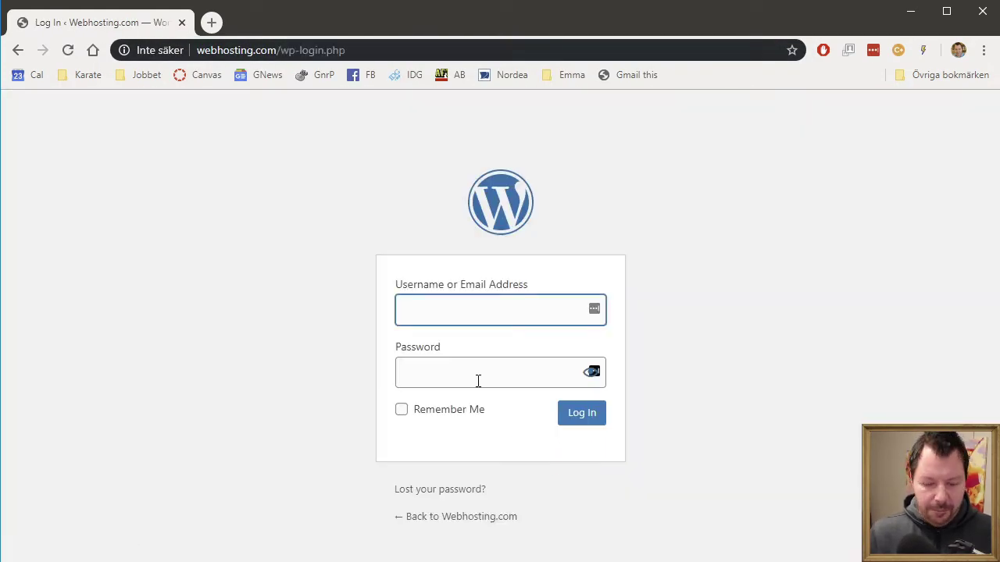
type("crille")
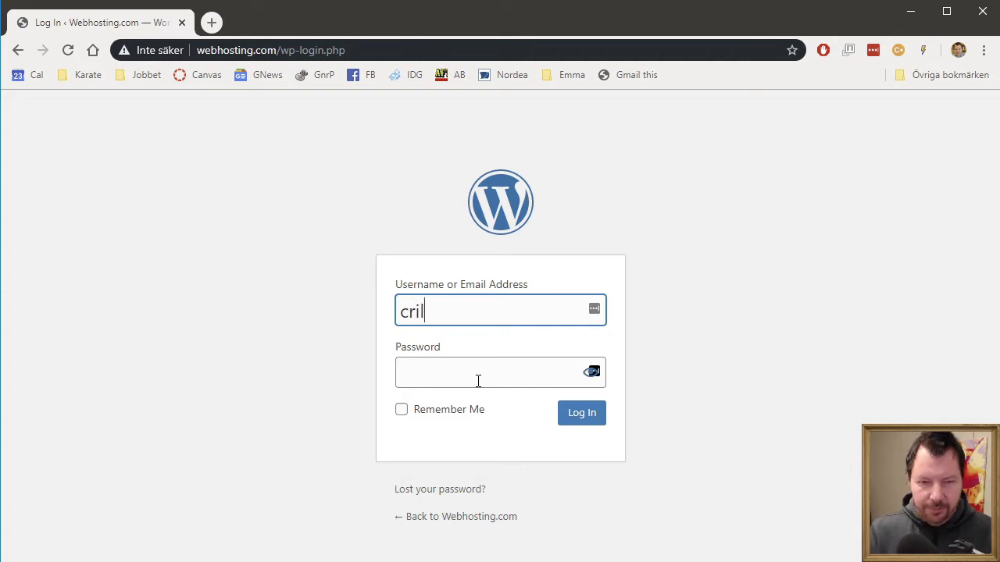
key("Tab")
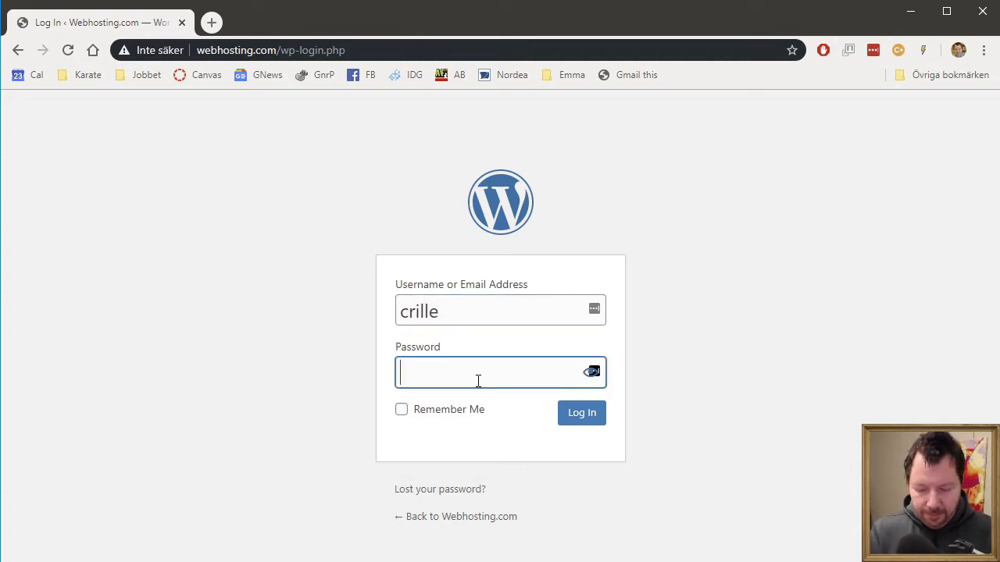
type("•••••••")
key("Return")
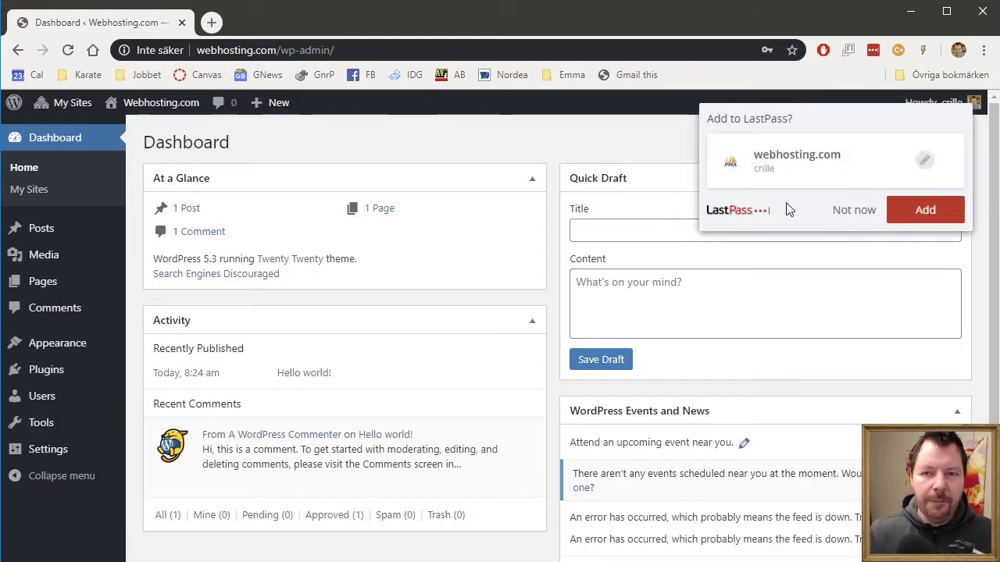
left_click(853, 211)
Step: Open Tools > Import and run the WordPress importer
mouse_move(66, 409)
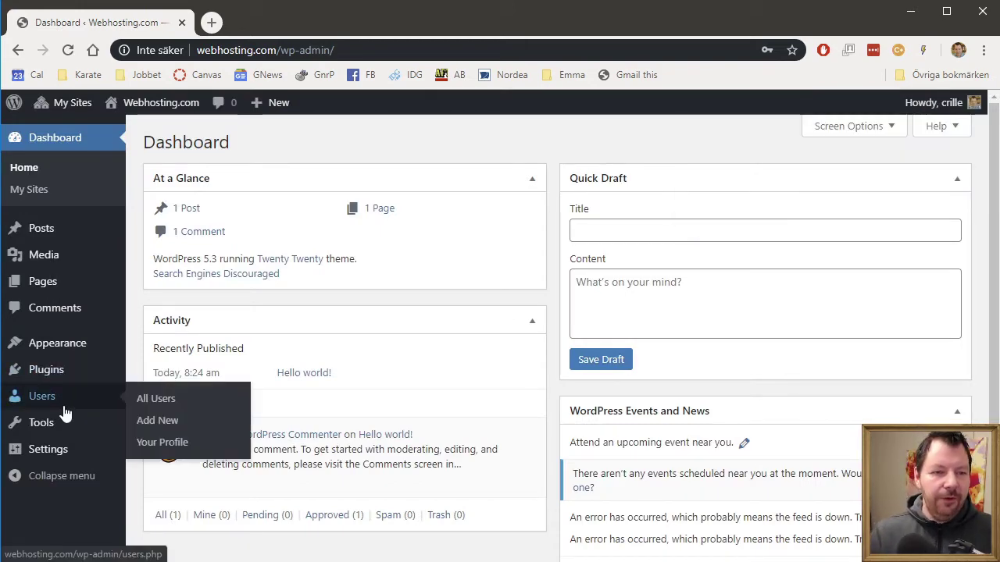
left_click(165, 430)
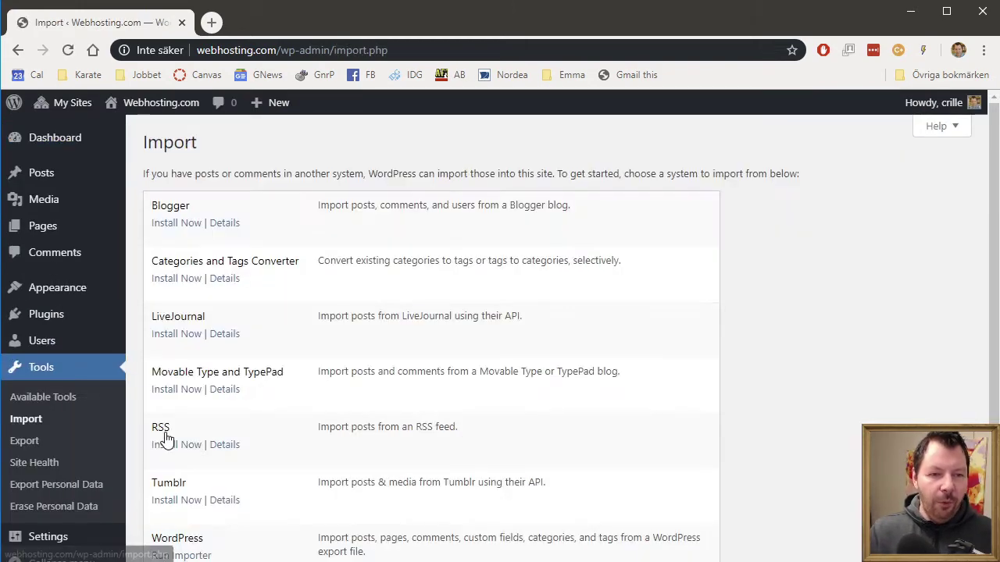
scroll(384, 428, "down", 2)
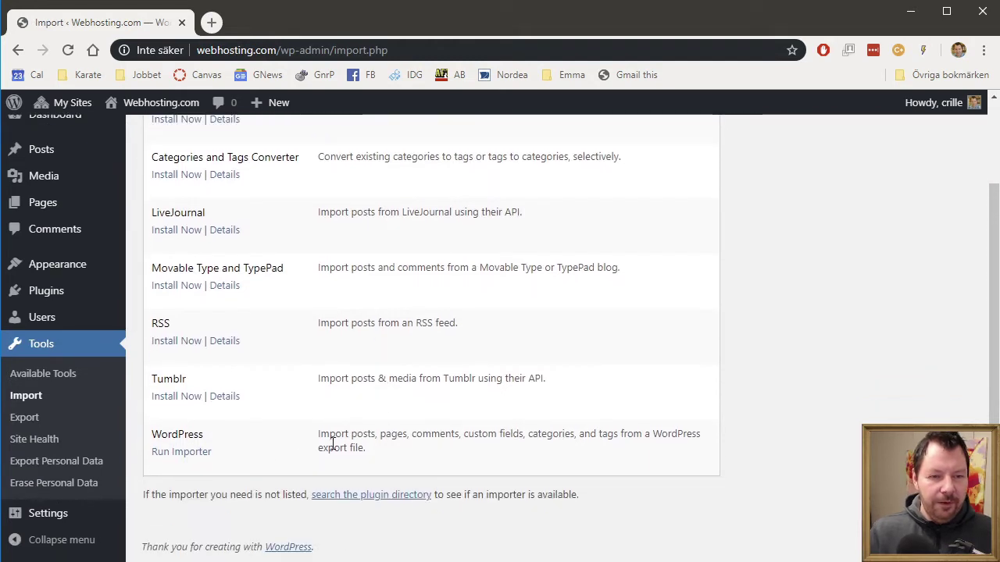
left_click(182, 457)
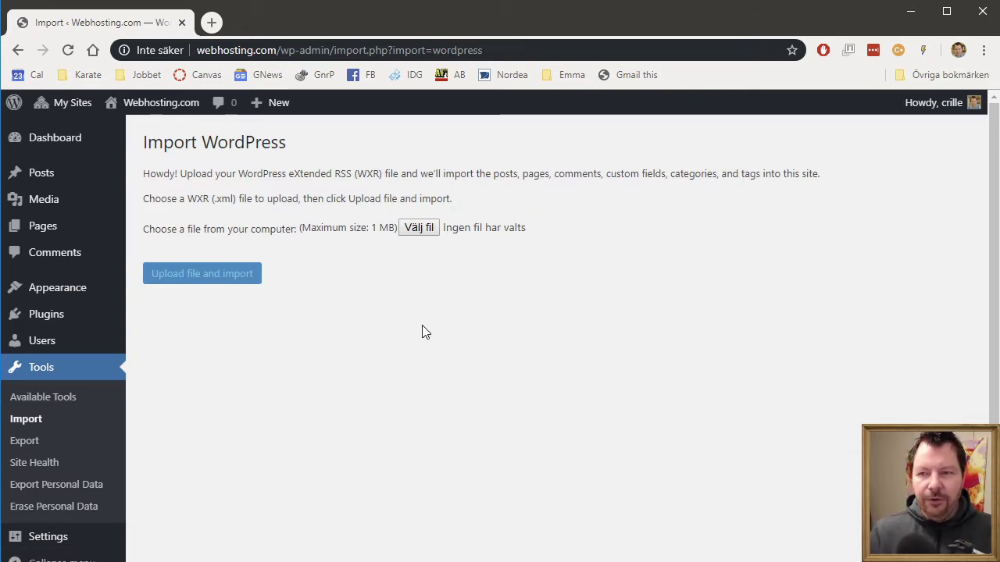
Step: Choose the exported XML file from the Downloads folder and upload it for import
left_click(422, 232)
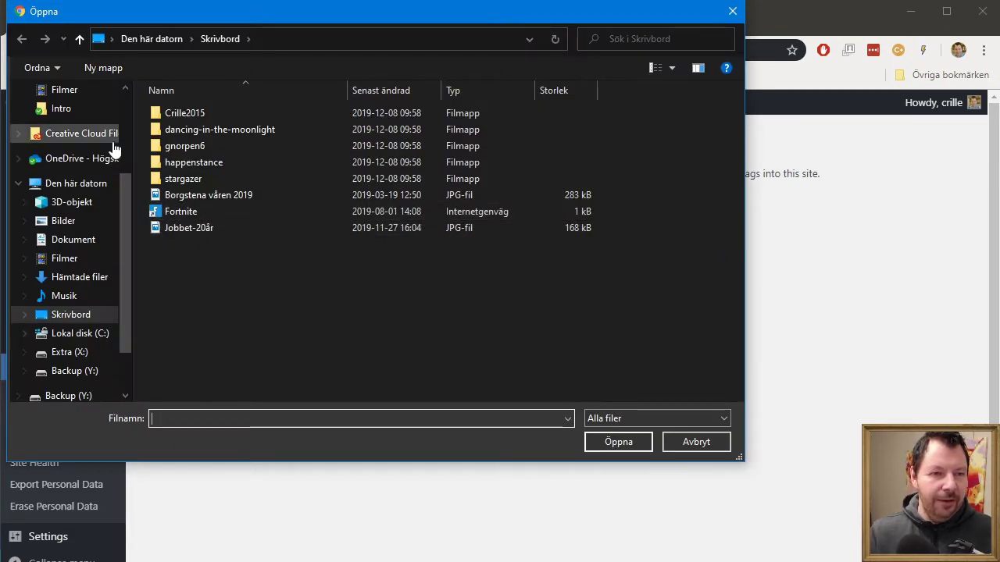
scroll(63, 157, "up", 3)
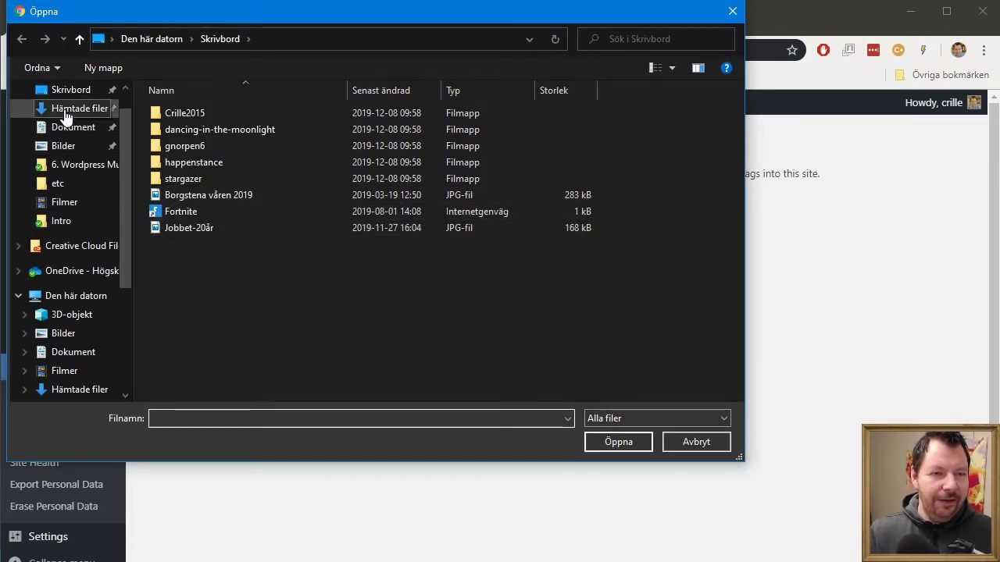
left_click(47, 108)
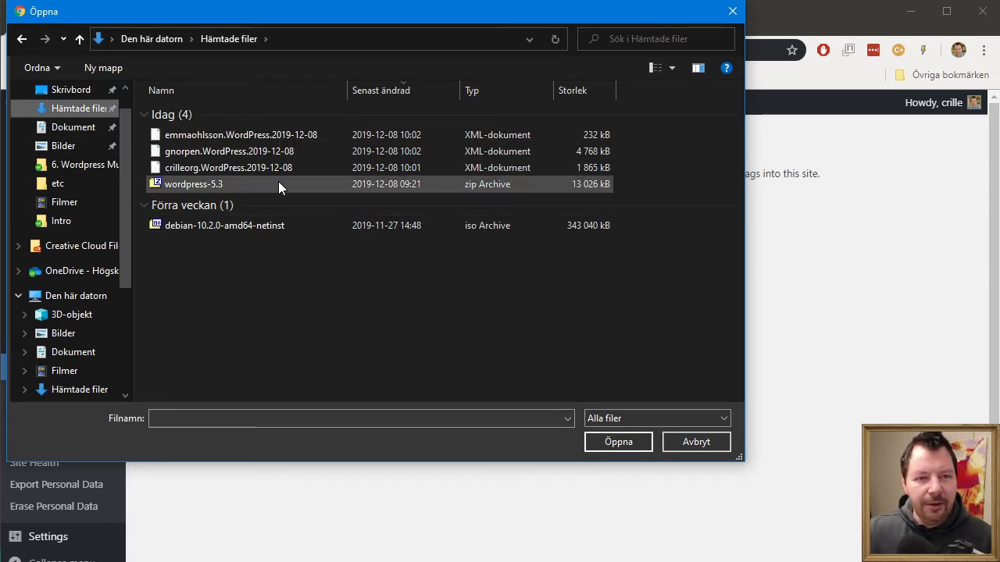
left_click(214, 136)
left_click(622, 441)
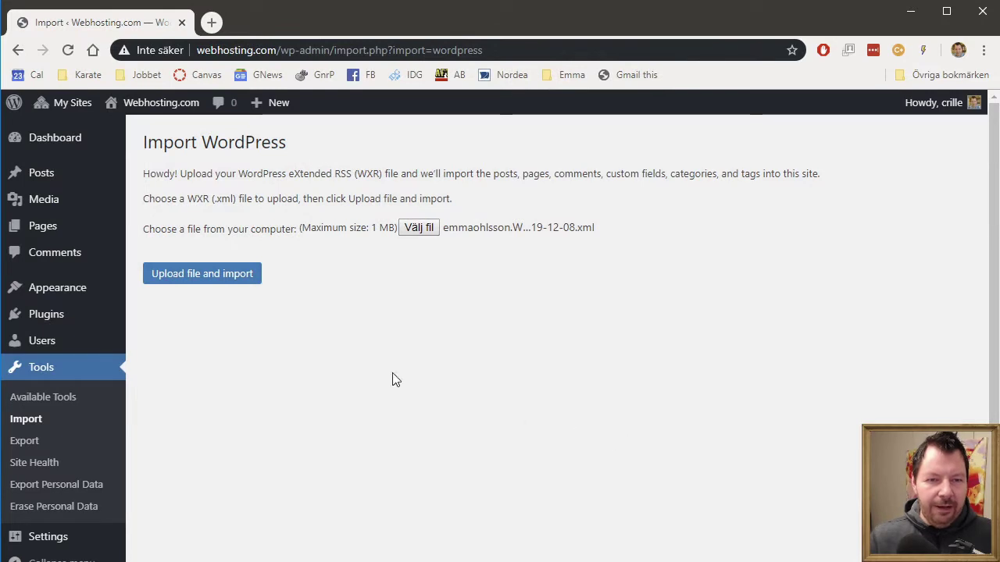
left_click(225, 279)
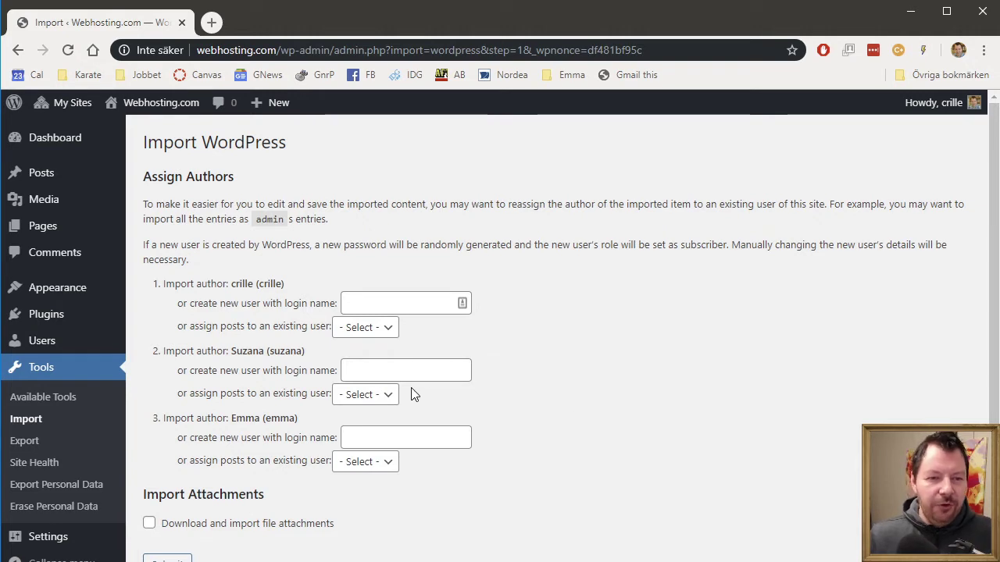
Step: Assign the first imported author's posts to the existing admin user
left_click_drag(225, 283, 162, 283)
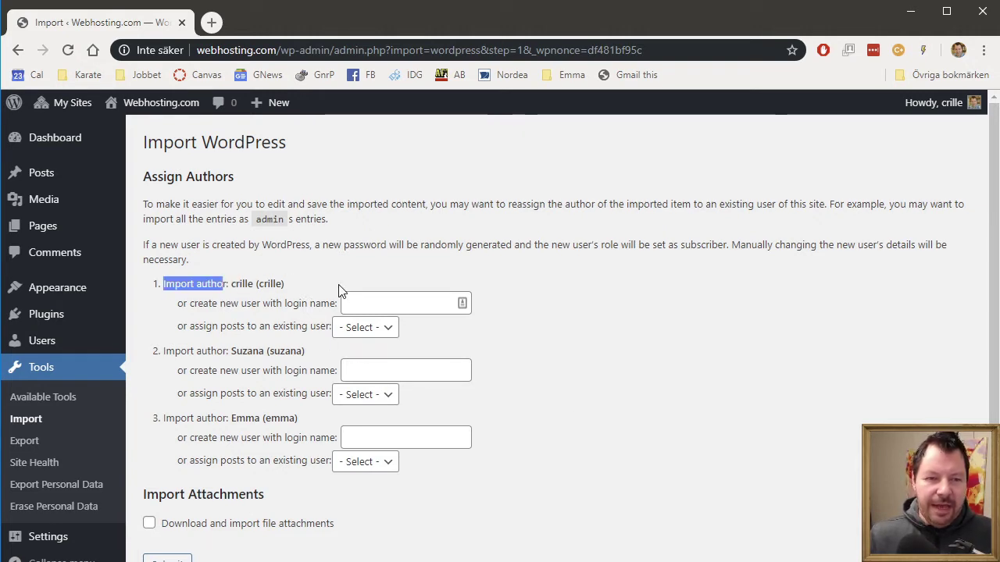
left_click_drag(269, 286, 254, 286)
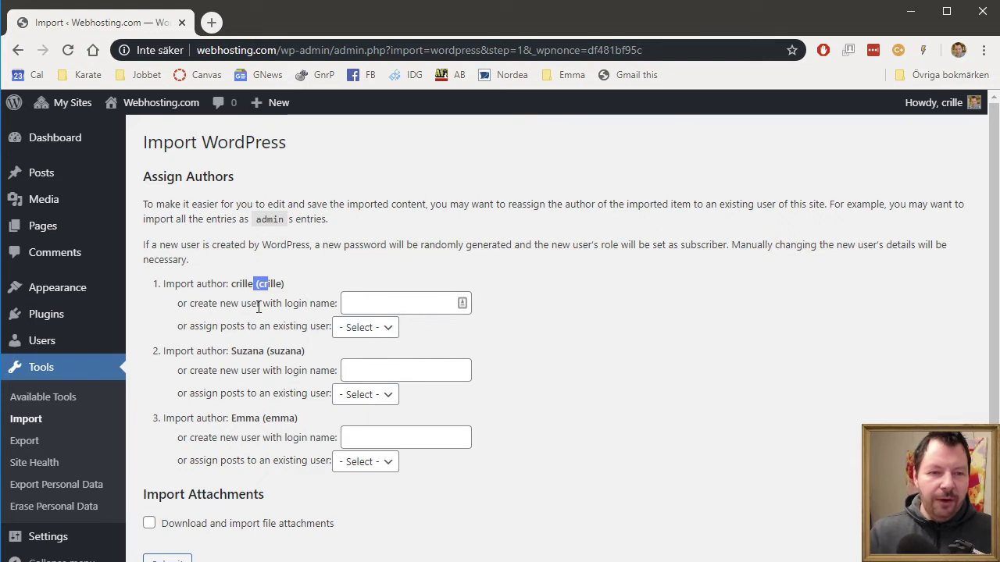
left_click(391, 302)
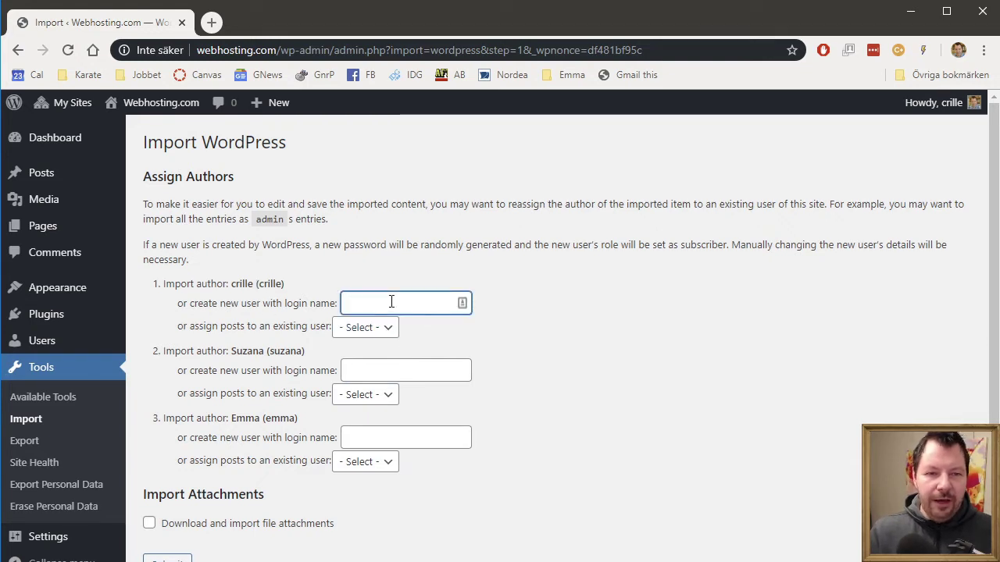
type("nisse")
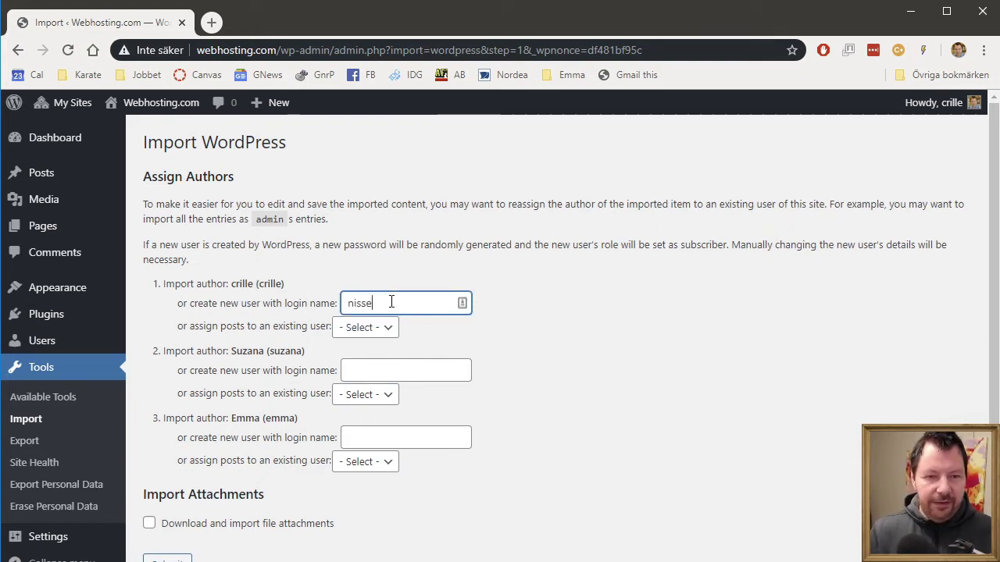
key("BackSpace")
key("BackSpace")
key("BackSpace")
key("BackSpace")
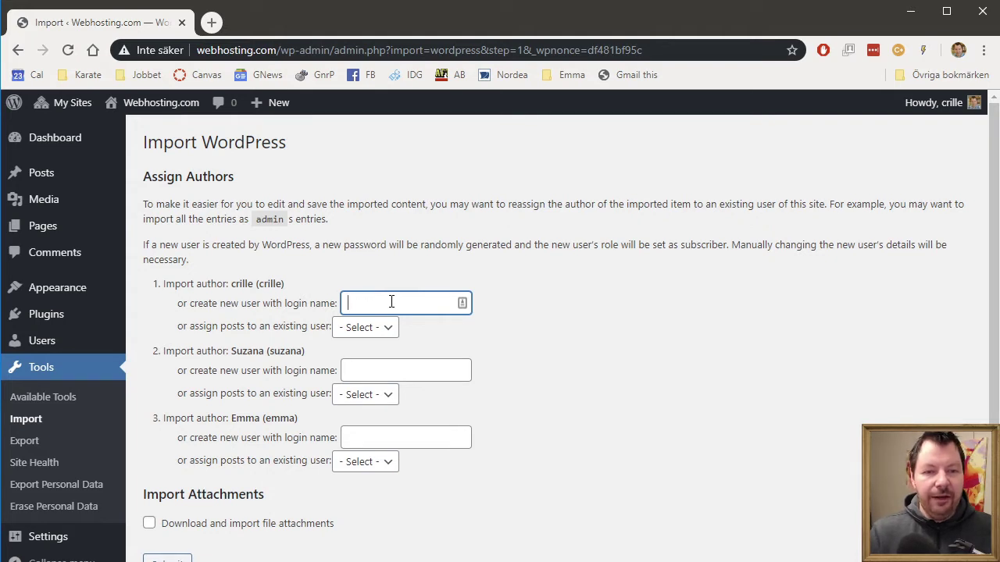
left_click(701, 352)
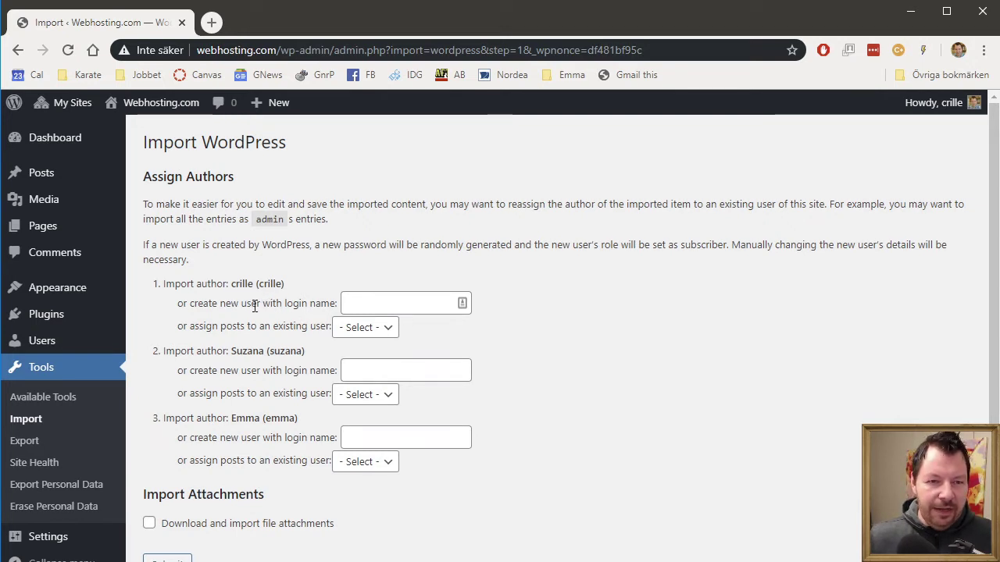
left_click(369, 331)
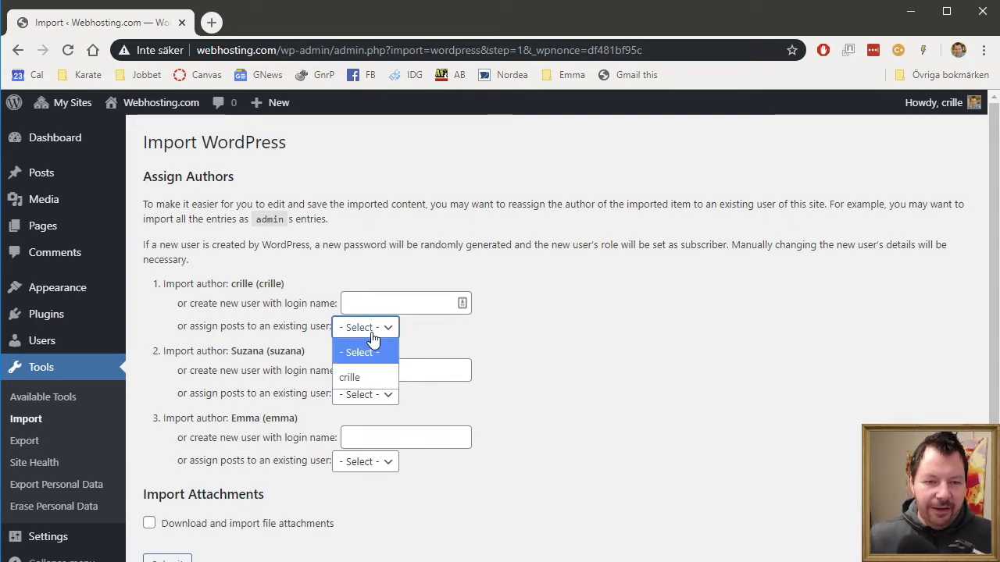
left_click(357, 379)
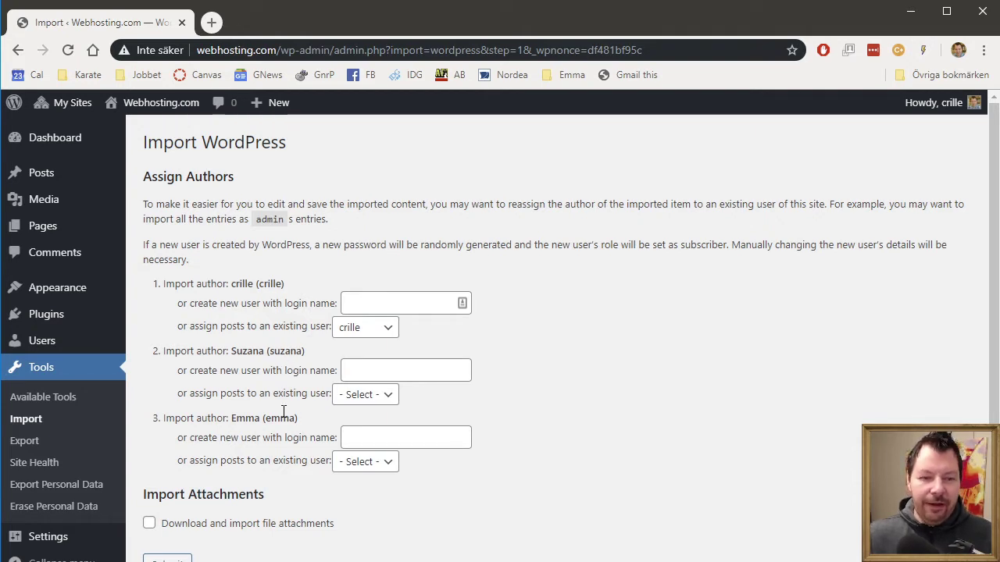
Step: Enable 'Download and import file attachments' and submit the import
scroll(650, 443, "down", 1)
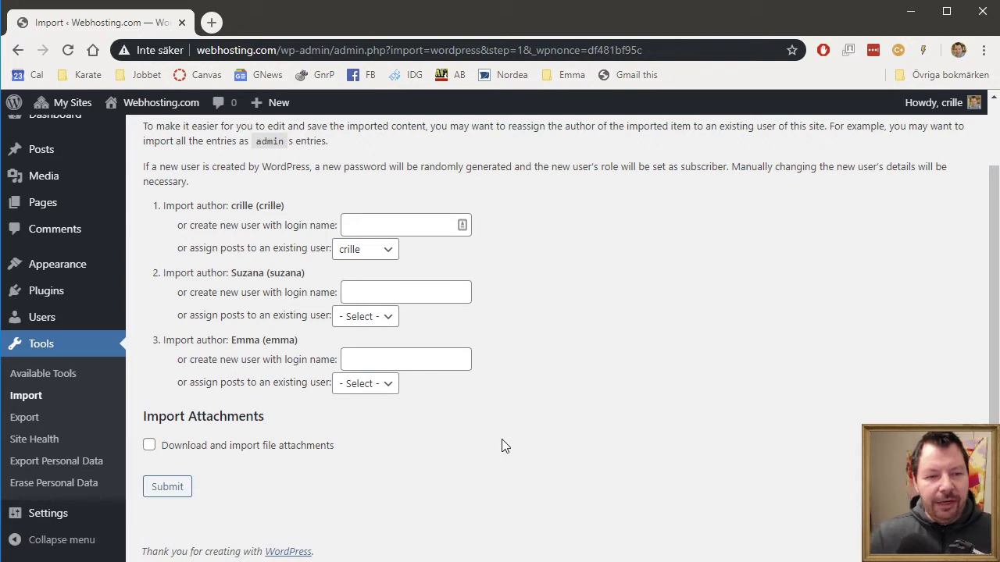
left_click(188, 448)
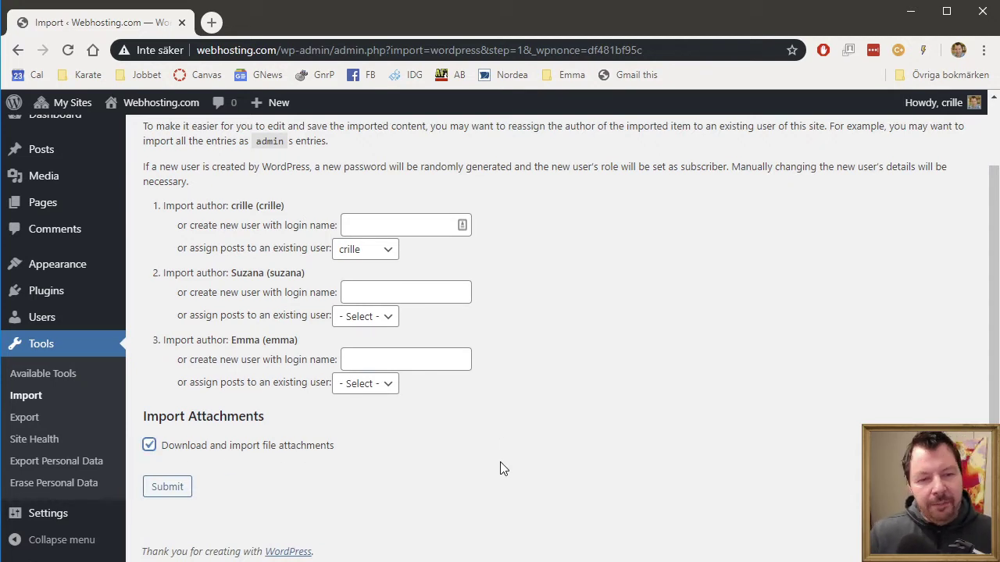
scroll(506, 461, "down", 1)
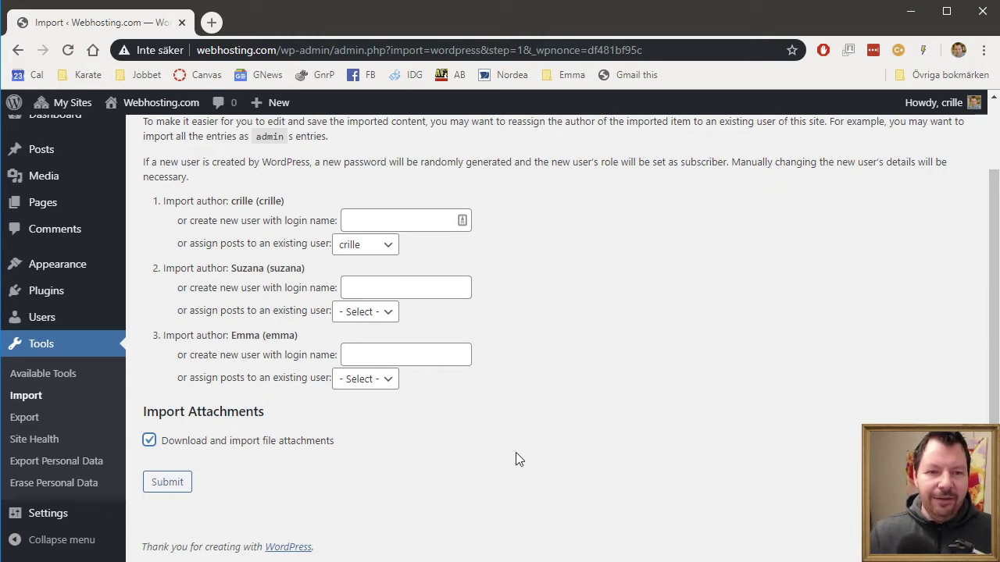
left_click(181, 489)
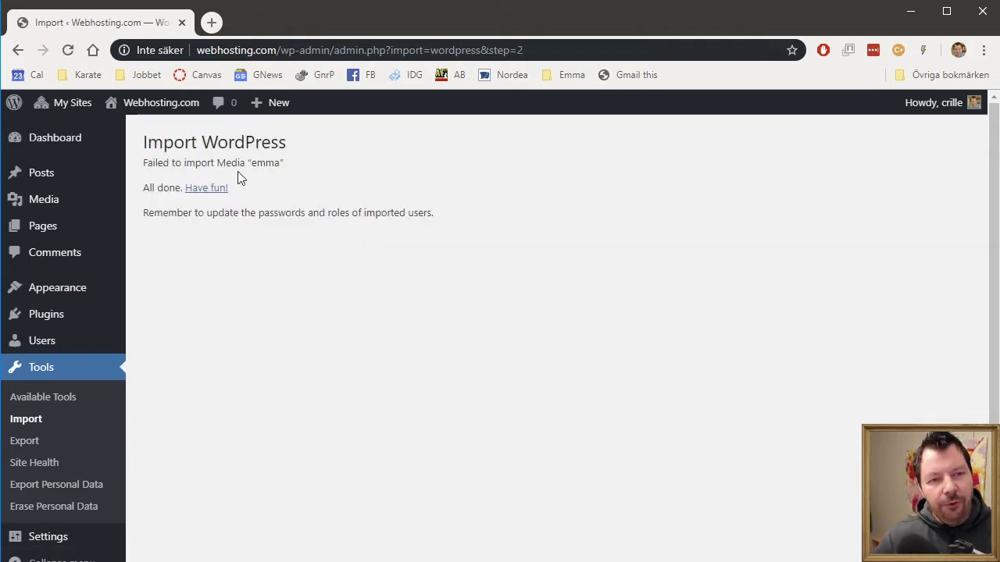
Step: Review the import result, noting the name of the one media item that failed
mouse_move(202, 183)
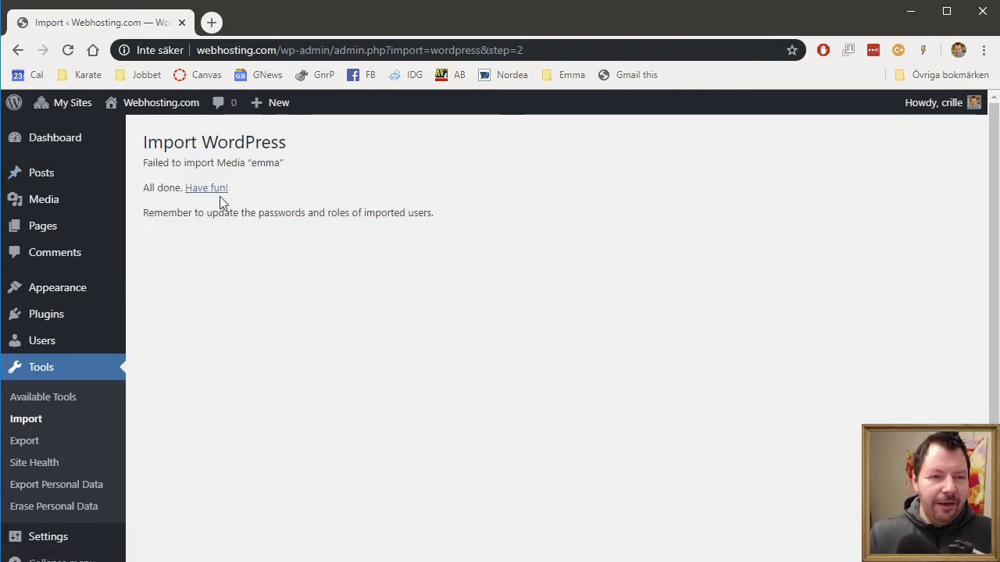
left_click_drag(237, 165, 286, 165)
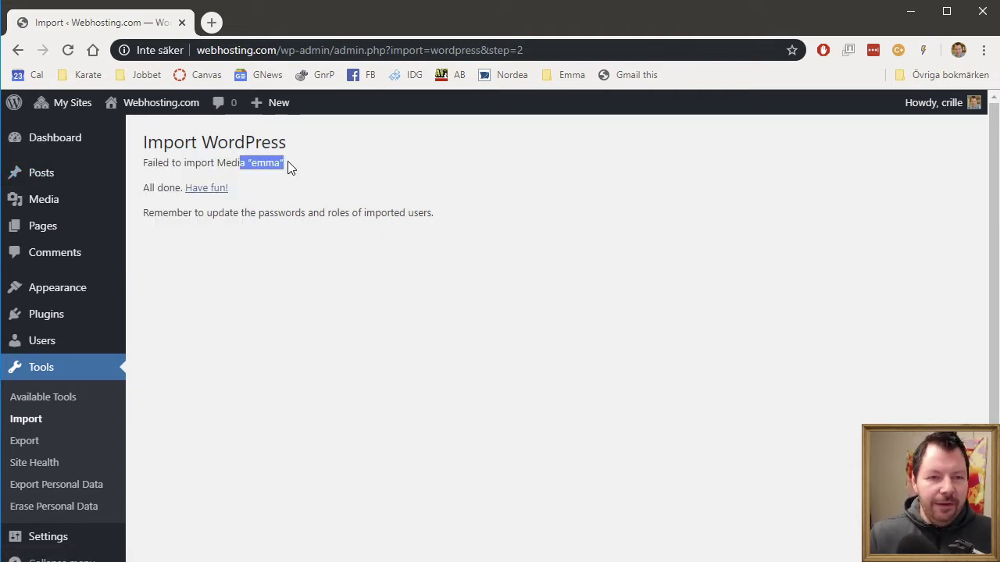
left_click(328, 166)
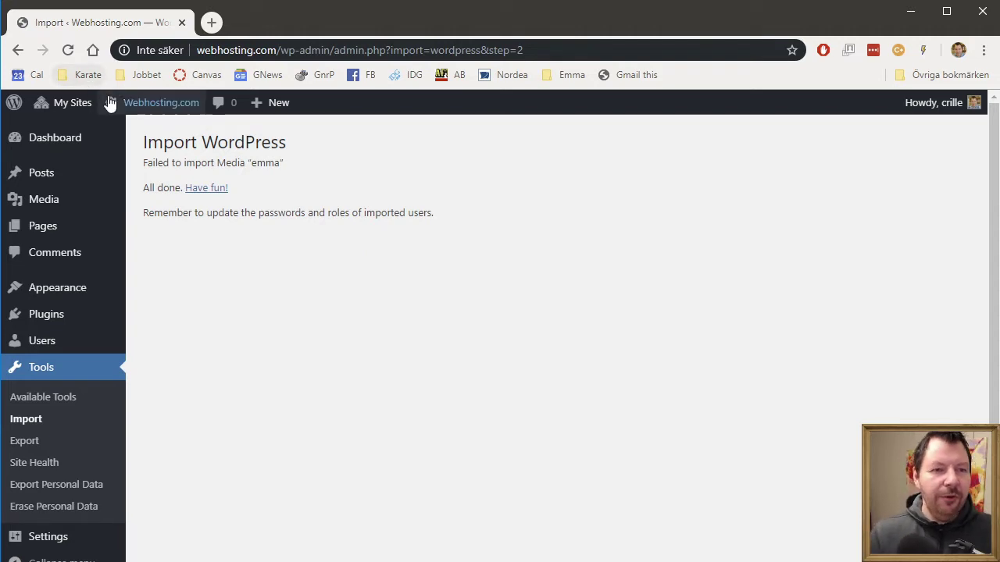
Step: Visit the main Webhosting.com front page and scroll through its imported posts such as 'Skrivläxa Draksagan'
mouse_move(133, 107)
left_click(131, 131)
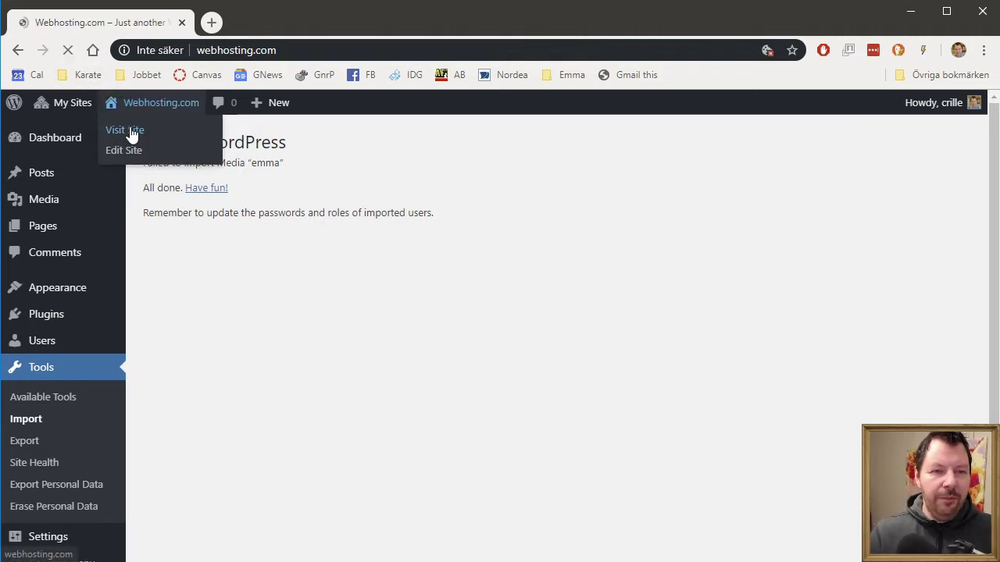
scroll(797, 417, "down", 10)
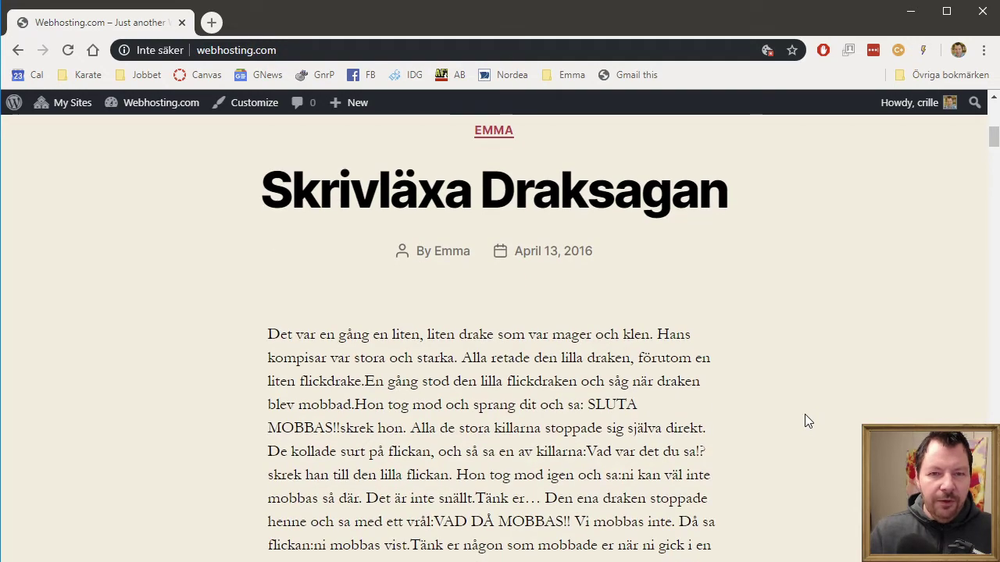
scroll(805, 420, "down", 14)
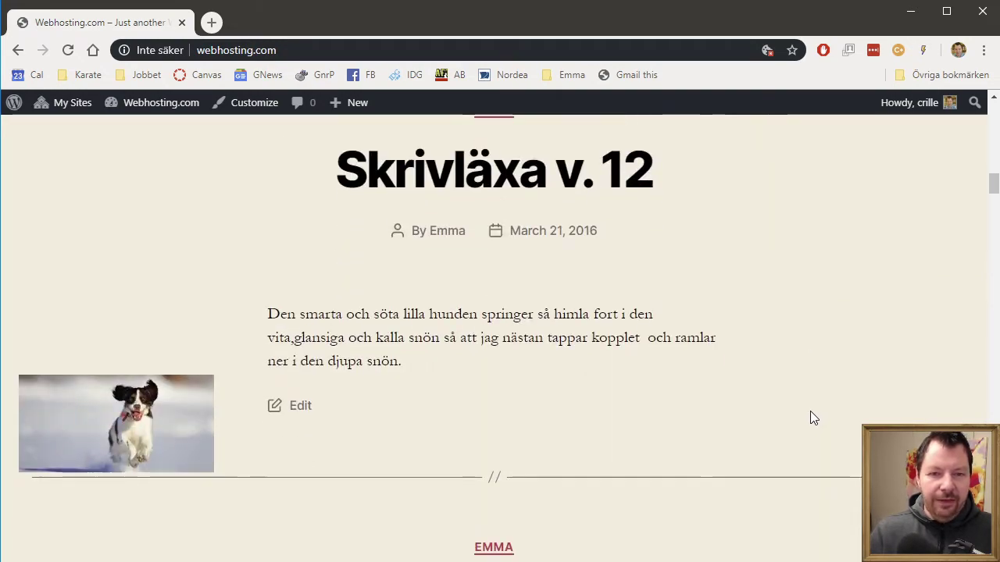
scroll(811, 410, "down", 5)
scroll(814, 402, "up", 20)
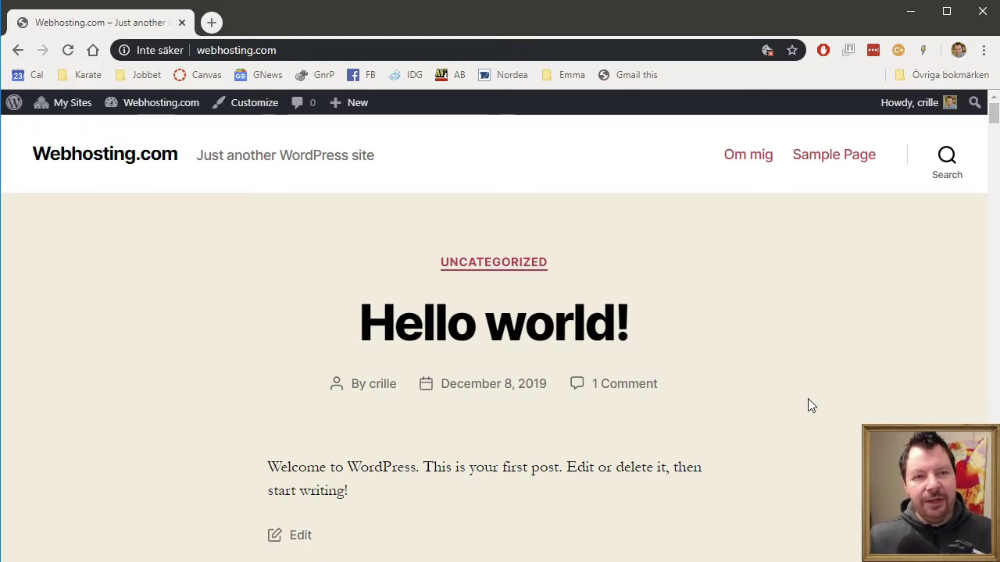
mouse_move(61, 105)
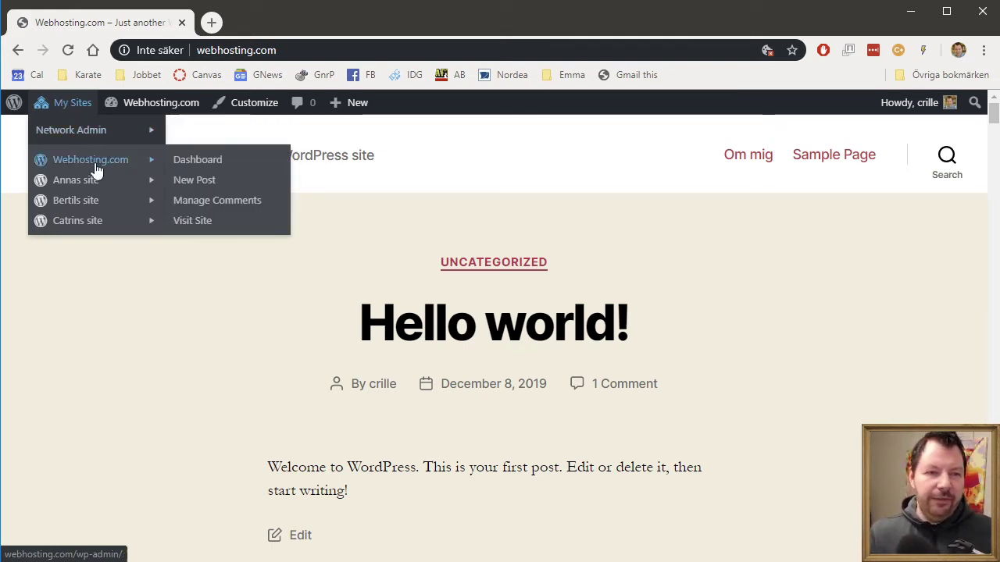
Step: Log in to Annas site's dashboard with the admin username and password, declining to save the password
mouse_move(95, 189)
left_click(210, 186)
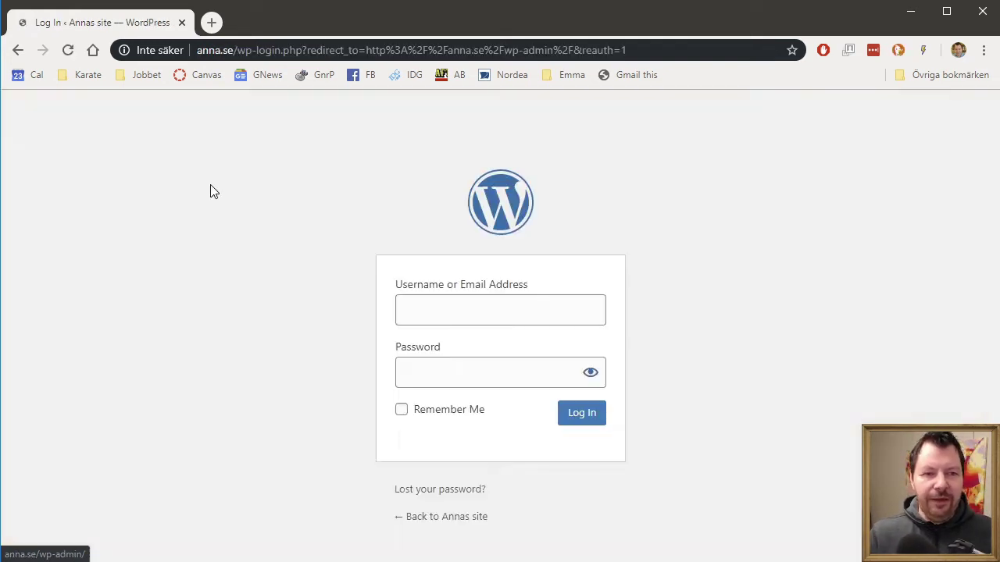
type("crille")
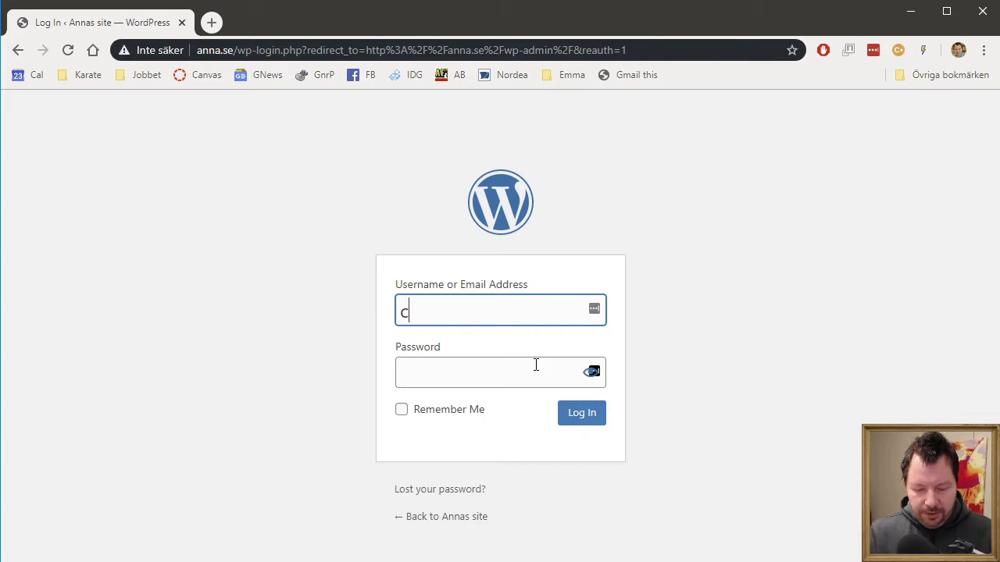
key("Tab")
type("•••••••")
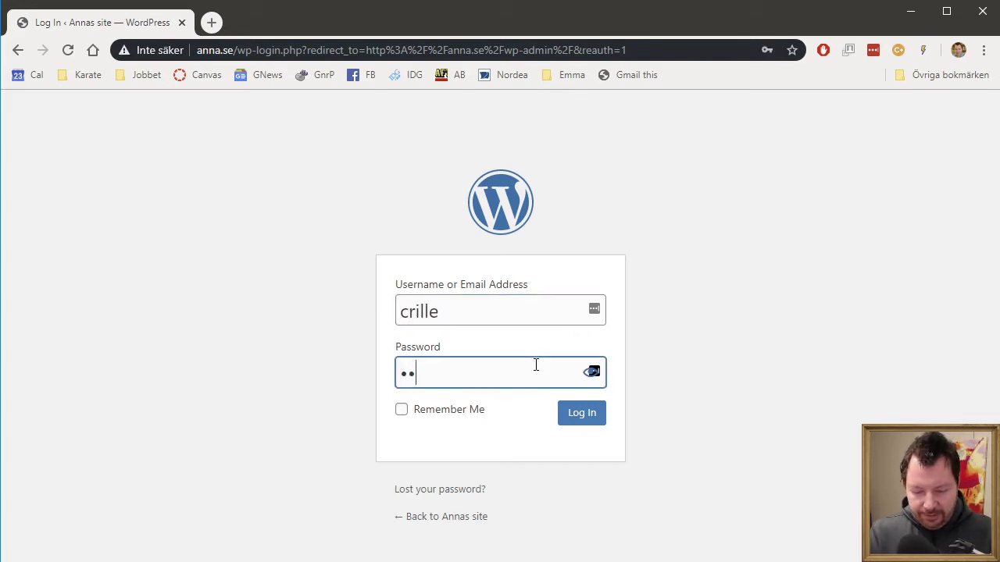
key("Return")
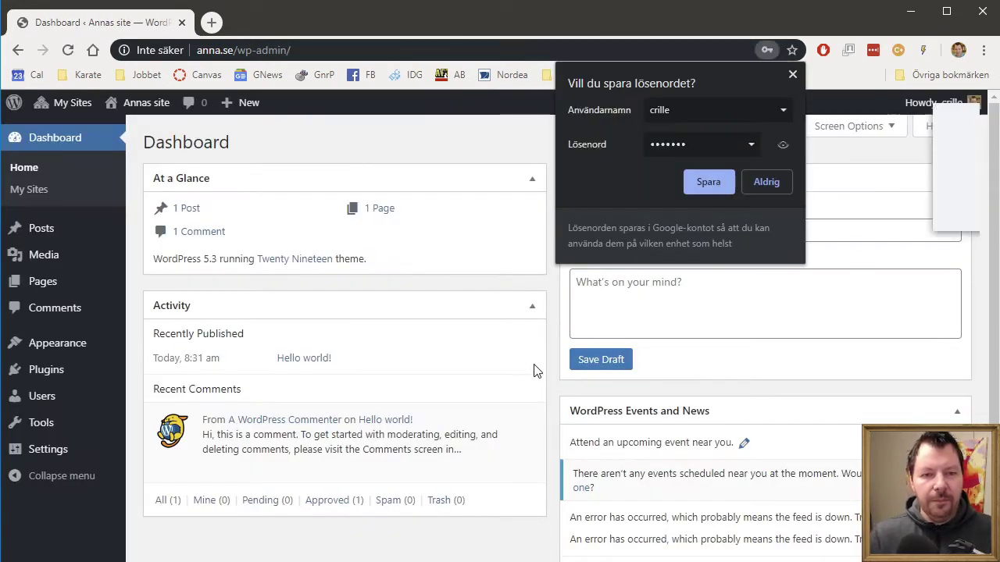
left_click(792, 71)
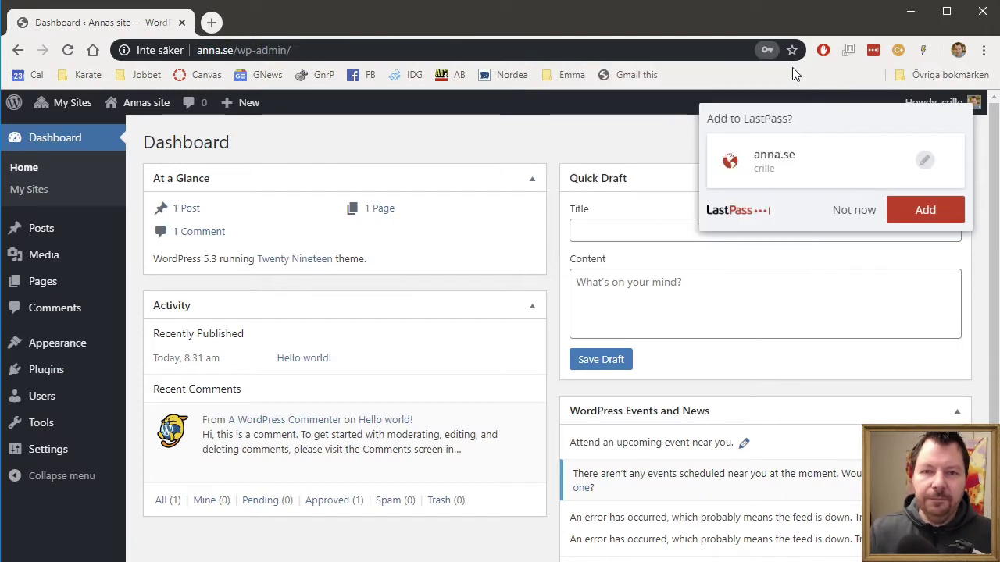
left_click(864, 210)
Step: Run the WordPress importer from Tools > Import and choose gnorpen.WordPress.2019-12-08.xml
mouse_move(168, 114)
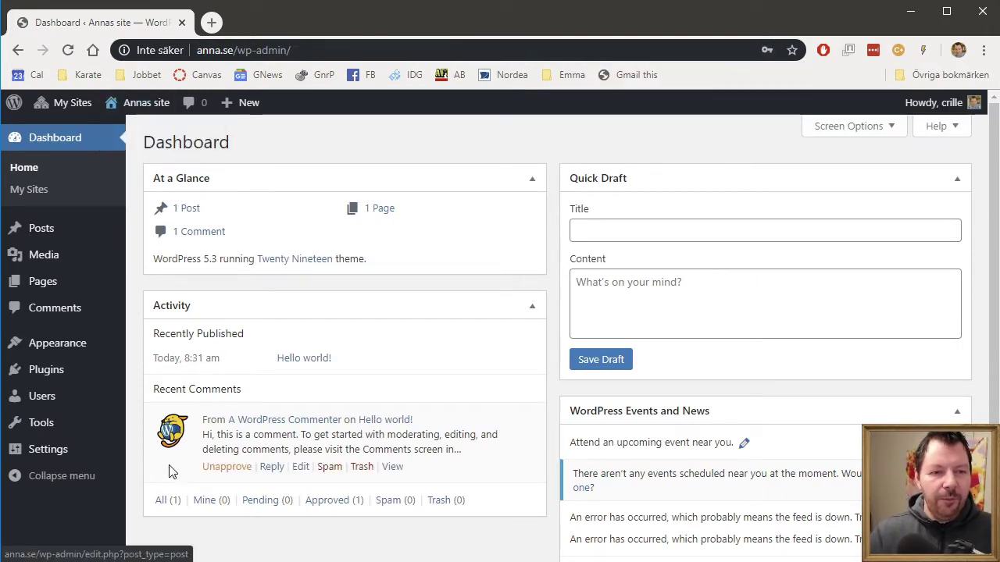
mouse_move(112, 411)
mouse_move(96, 428)
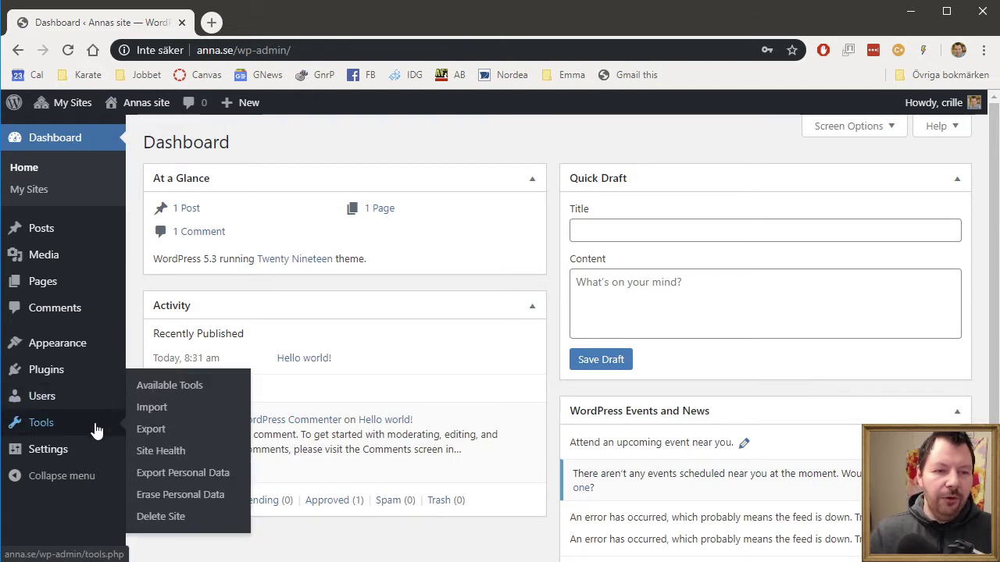
left_click(152, 407)
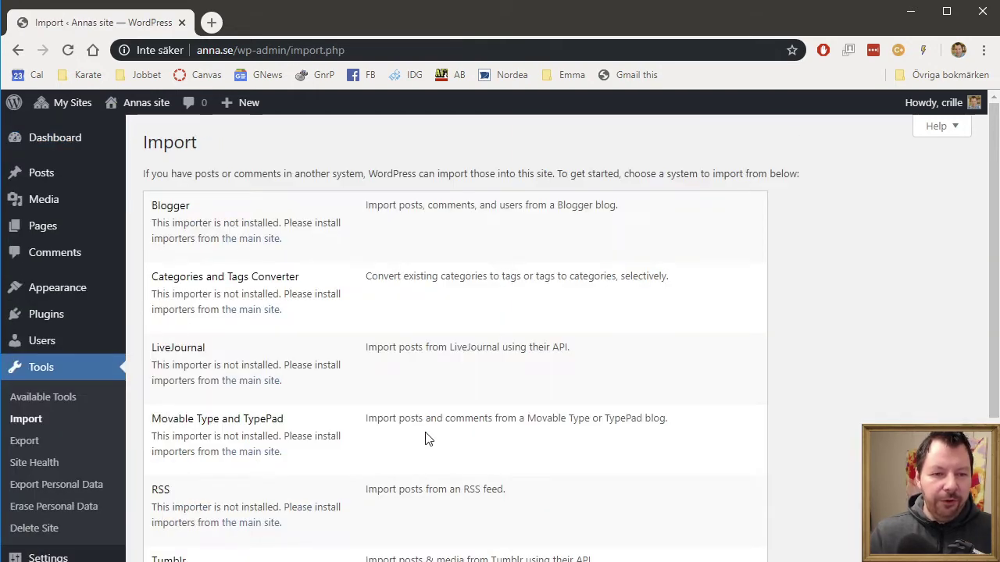
scroll(417, 439, "down", 3)
left_click(186, 459)
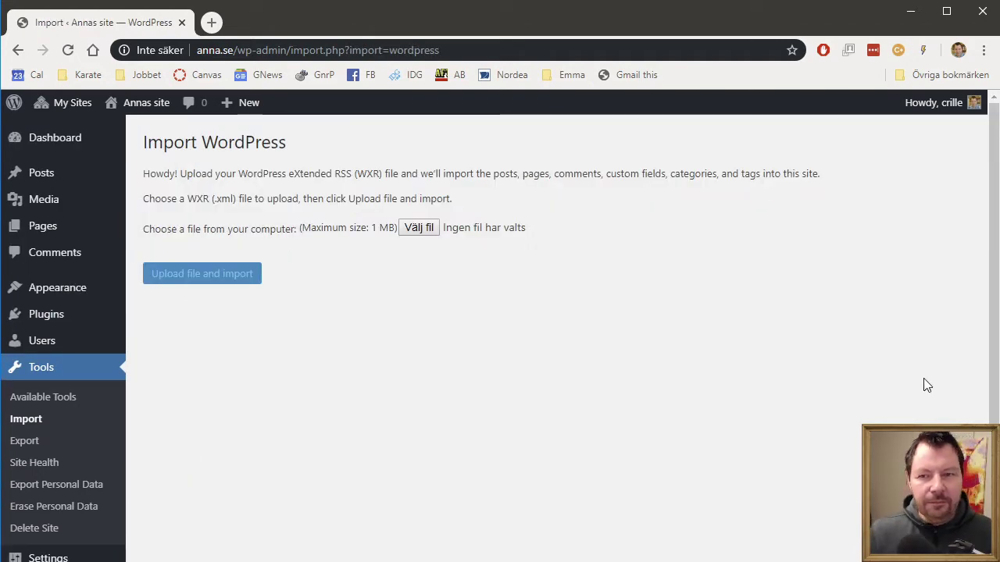
left_click(415, 229)
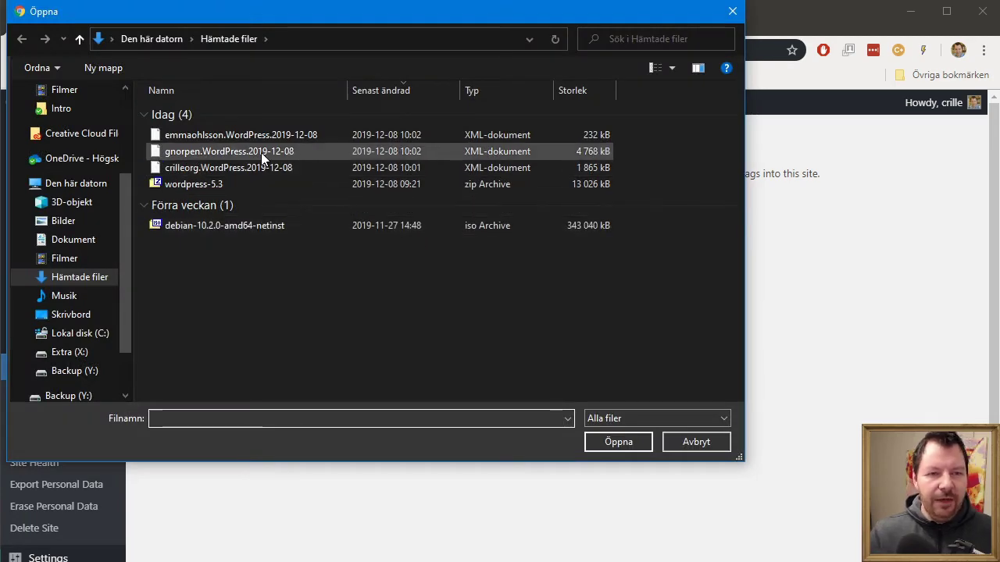
left_click(261, 155)
double_click(261, 152)
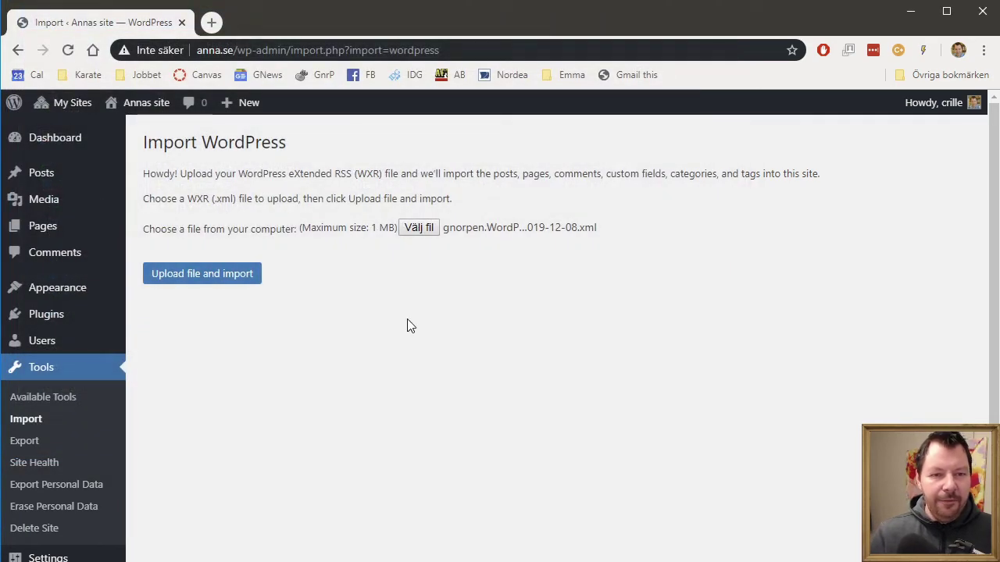
Step: Upload the gnorpen export and assign the first imported author's posts to your own account
left_click(207, 275)
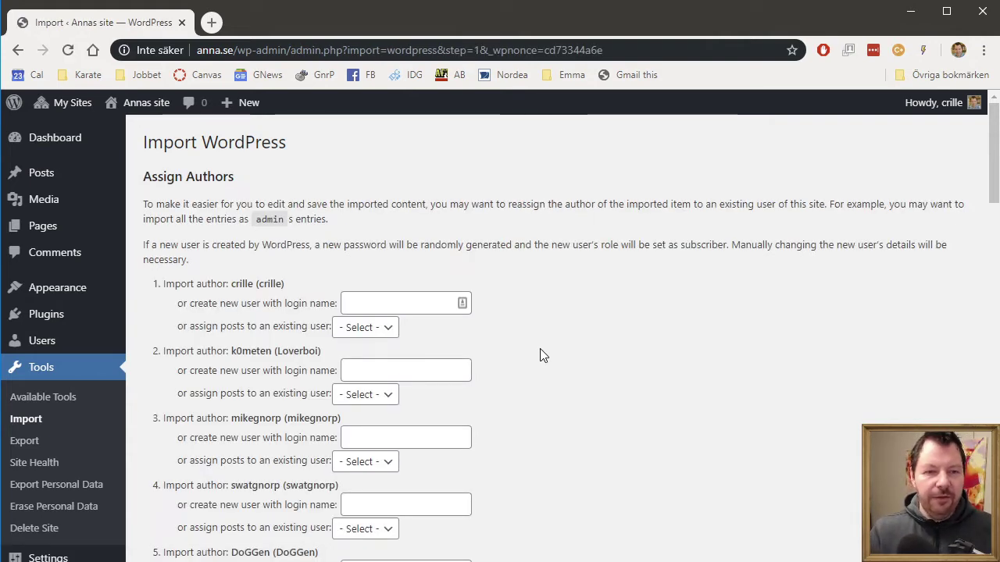
scroll(399, 329, "down", 1)
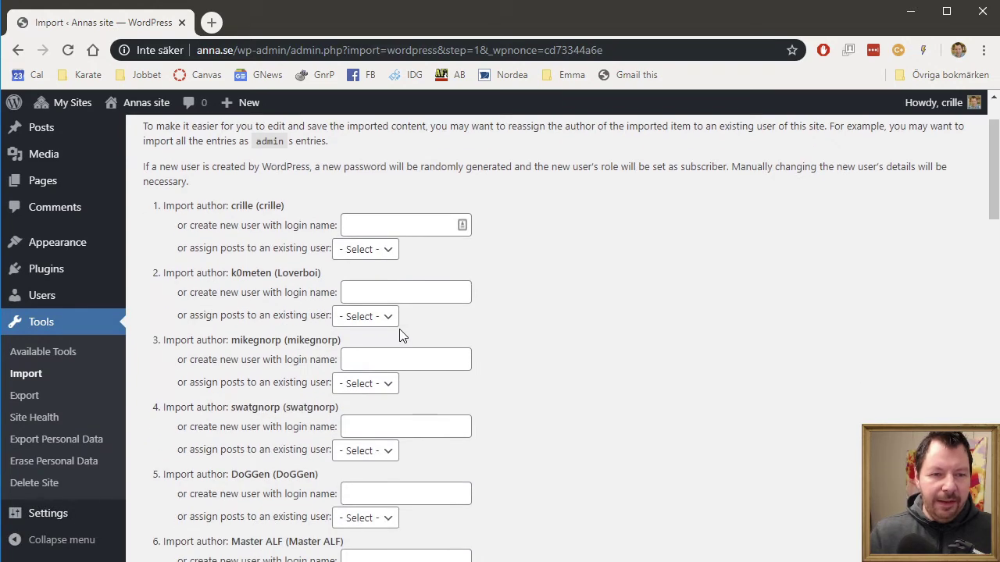
scroll(452, 461, "down", 13)
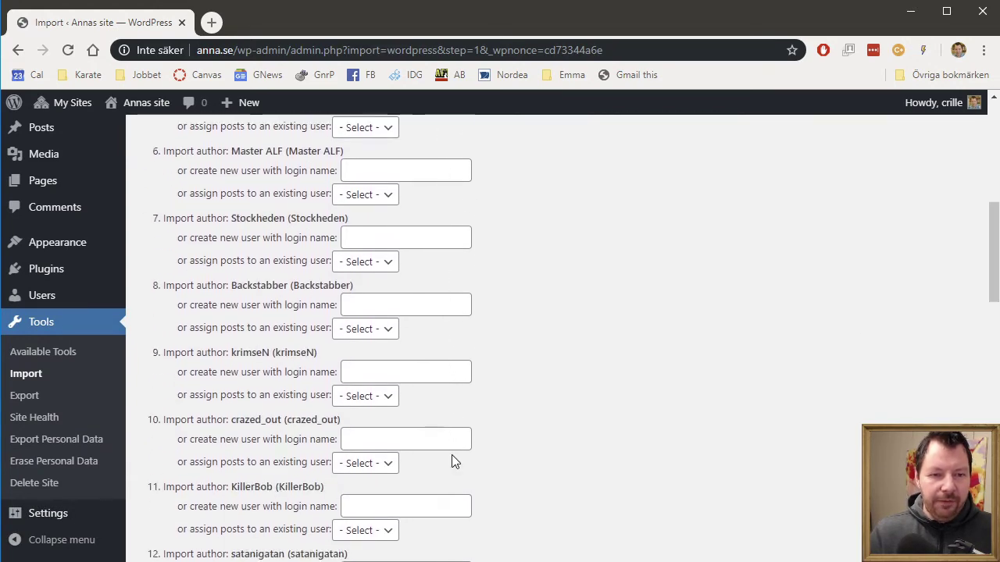
scroll(451, 462, "down", 10)
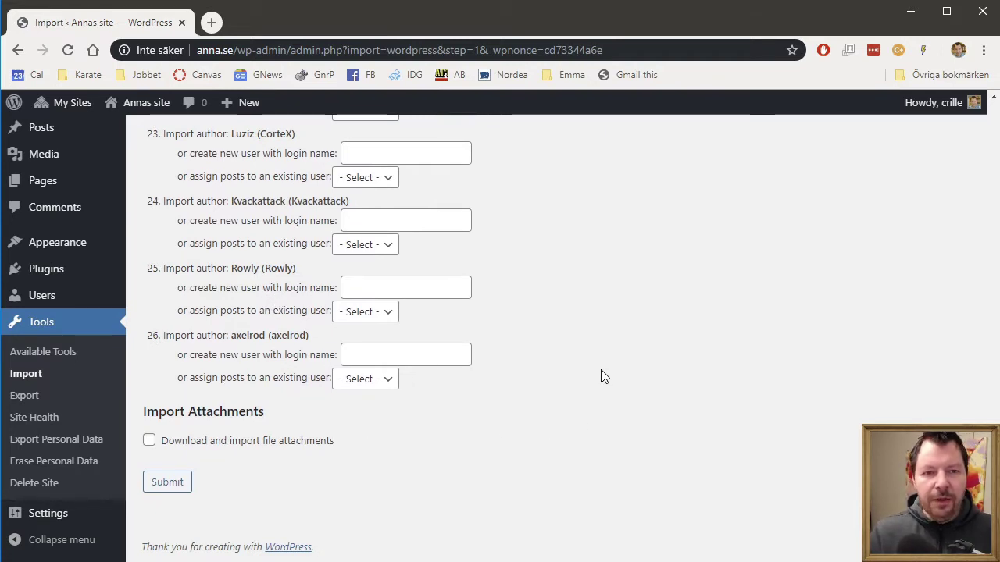
scroll(600, 369, "up", 20)
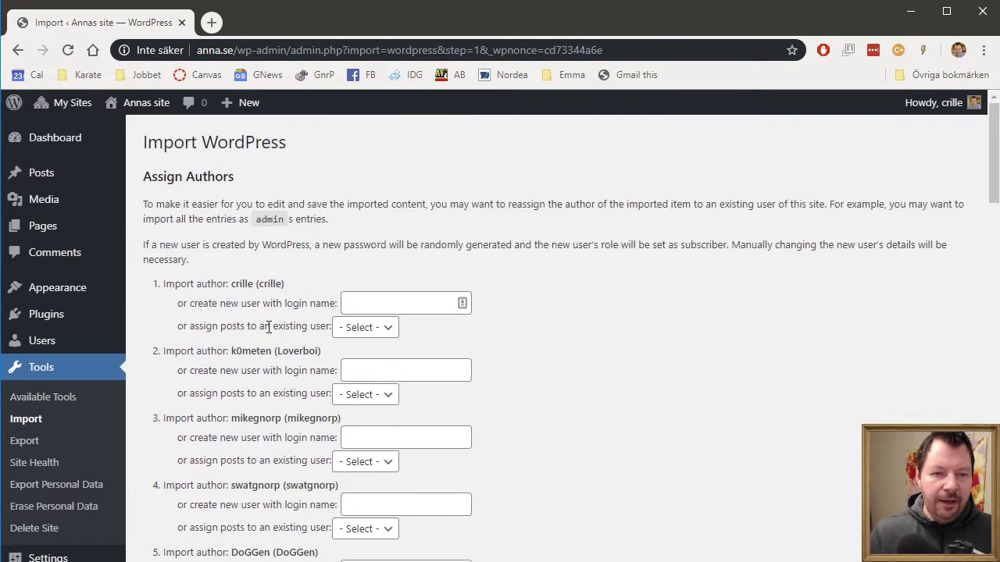
left_click(389, 328)
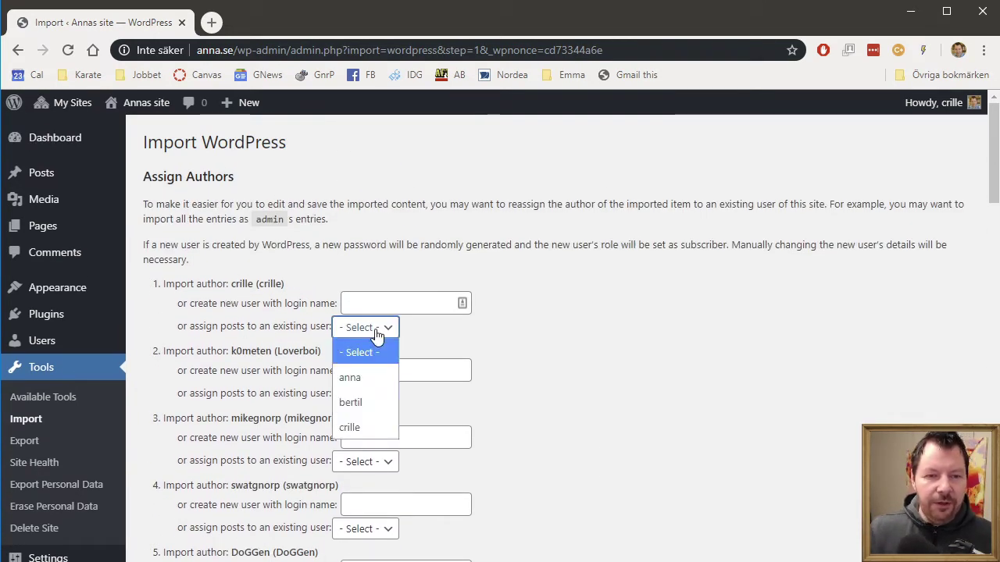
left_click(358, 427)
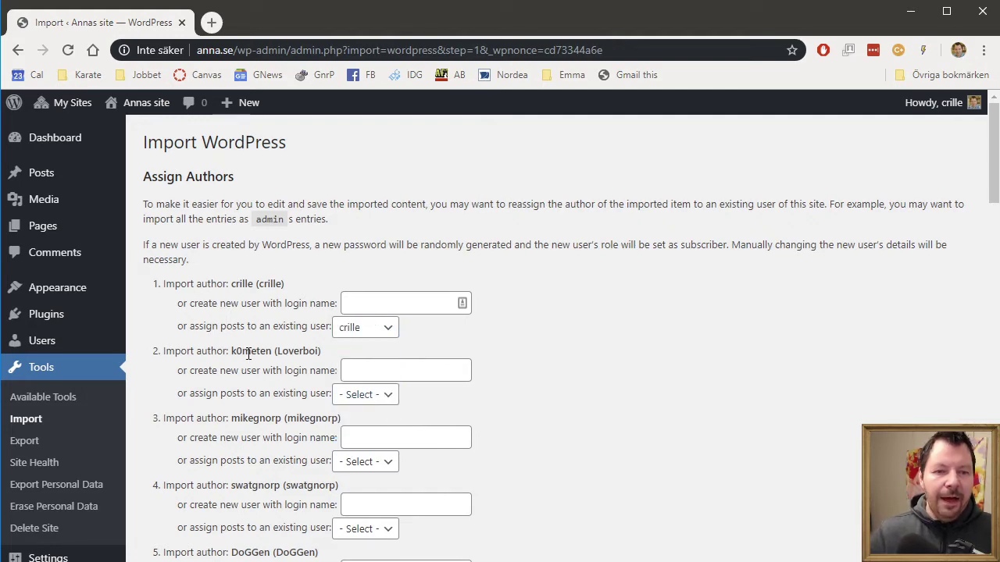
Step: Clear the highlighted author name text and tick 'Download and import file attachments'
scroll(382, 424, "down", 4)
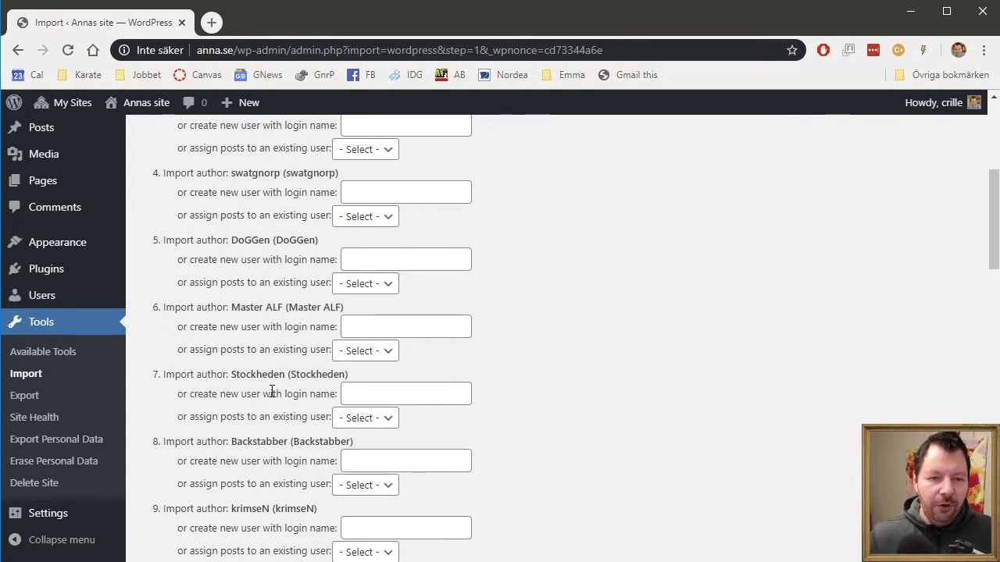
left_click_drag(305, 377, 163, 374)
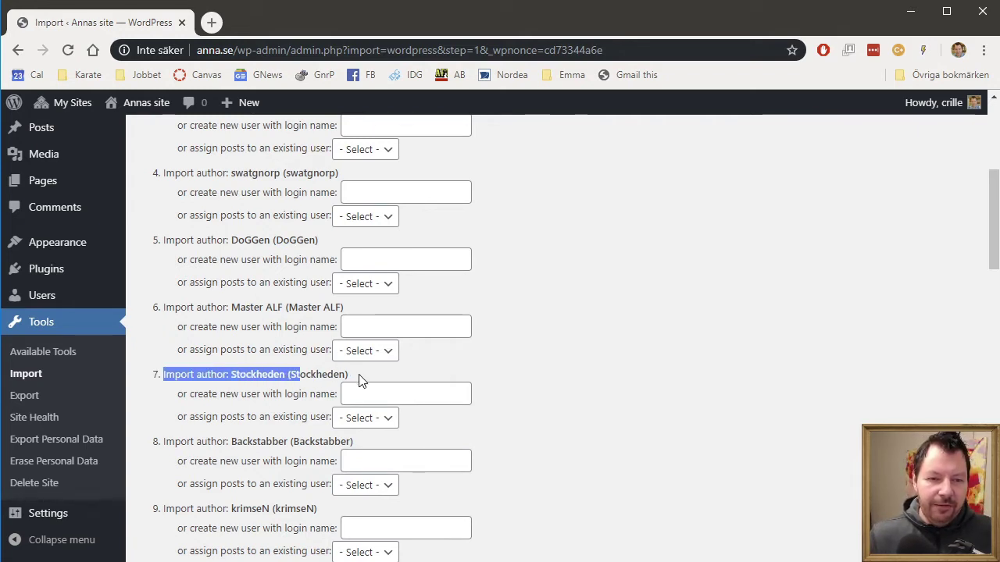
left_click(341, 377)
scroll(341, 377, "down", 4)
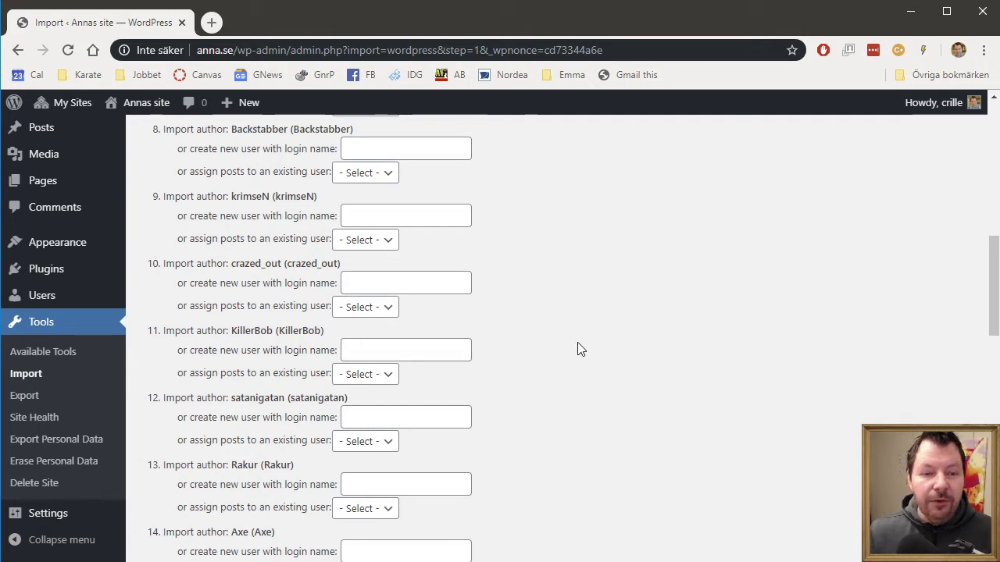
scroll(544, 349, "down", 9)
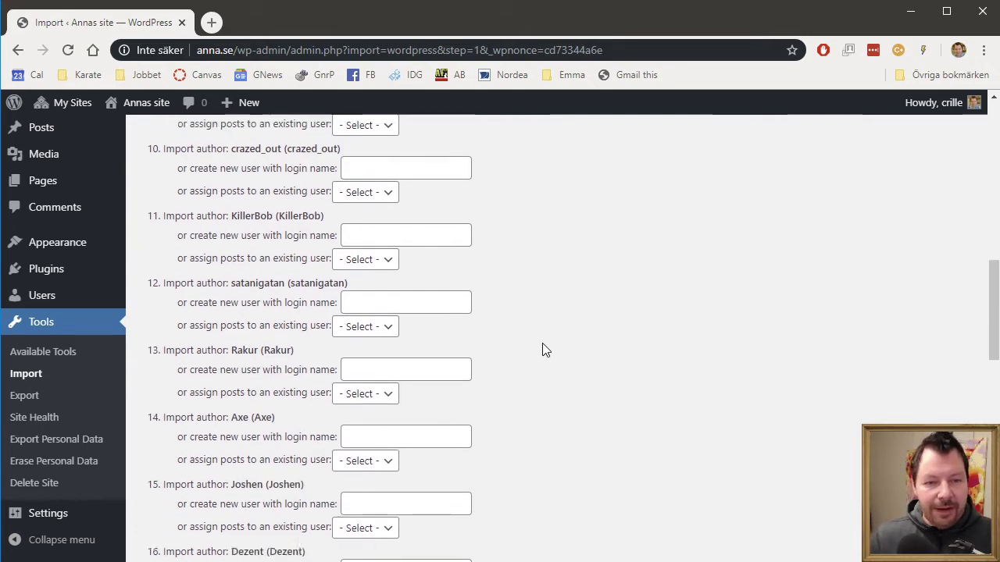
scroll(543, 345, "down", 4)
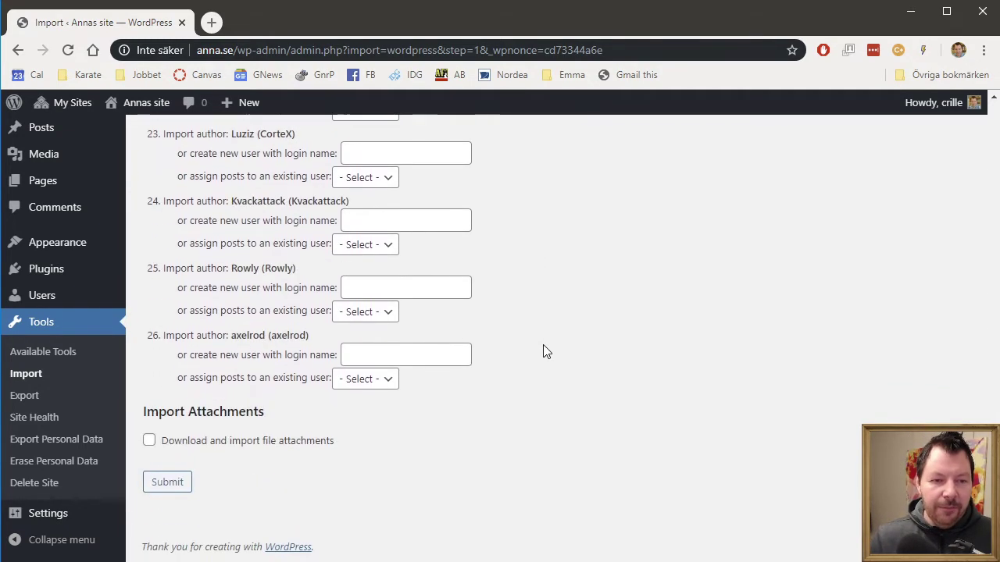
left_click(257, 442)
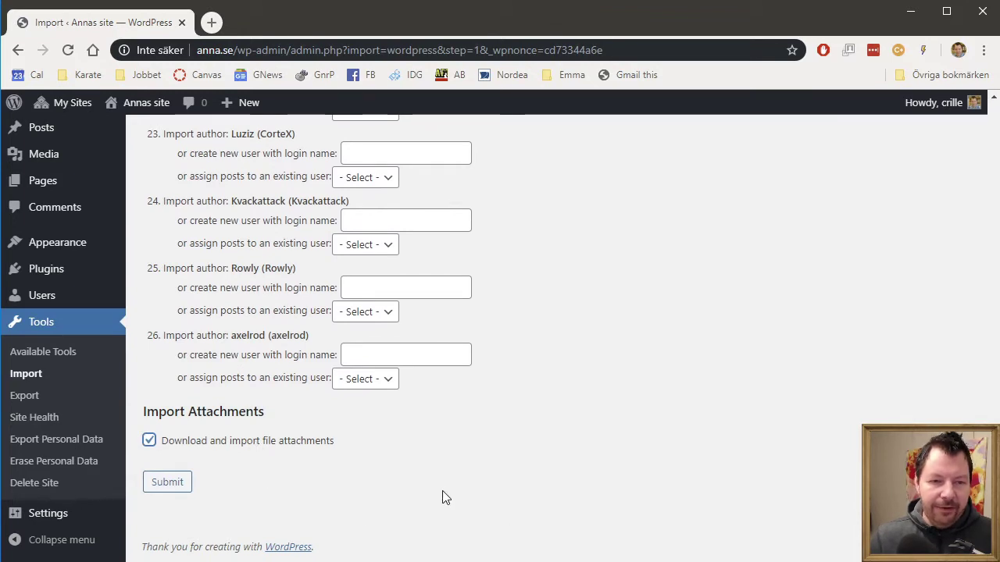
Step: Submit the author mapping and let the import finish with 'All done. Have fun!'
left_click(162, 485)
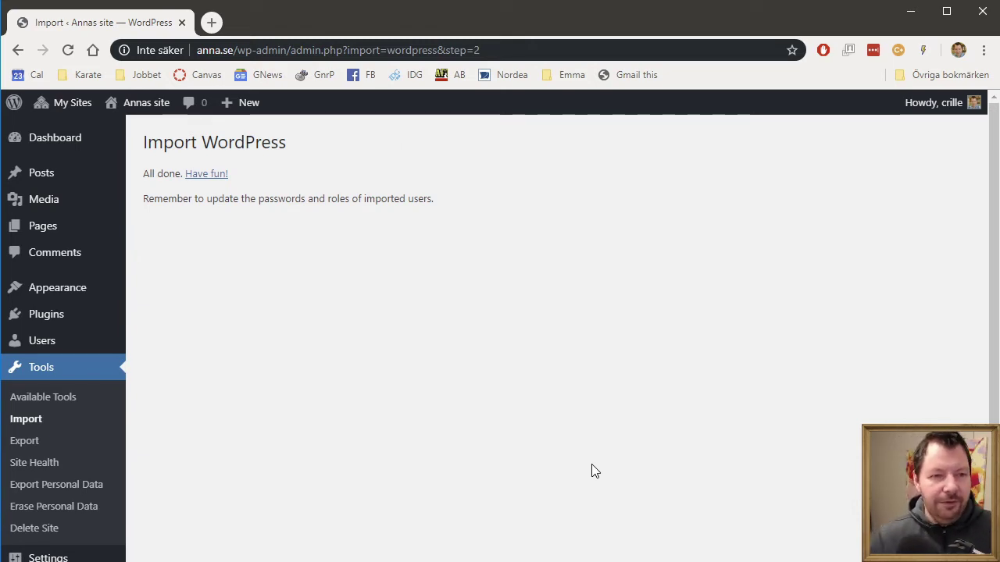
Step: Log in to Bertils site's dashboard with the admin username and password, declining to save it
mouse_move(88, 109)
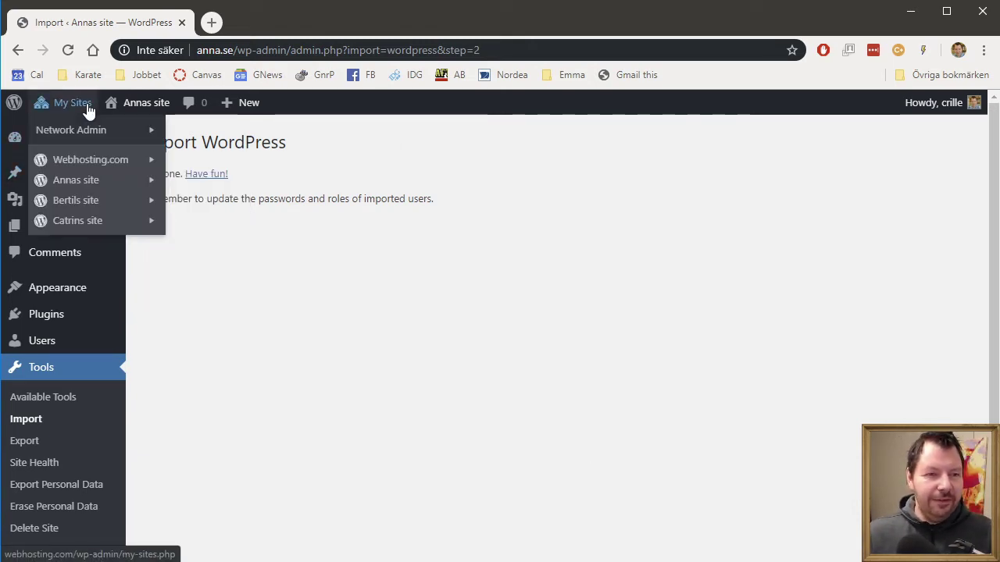
mouse_move(105, 202)
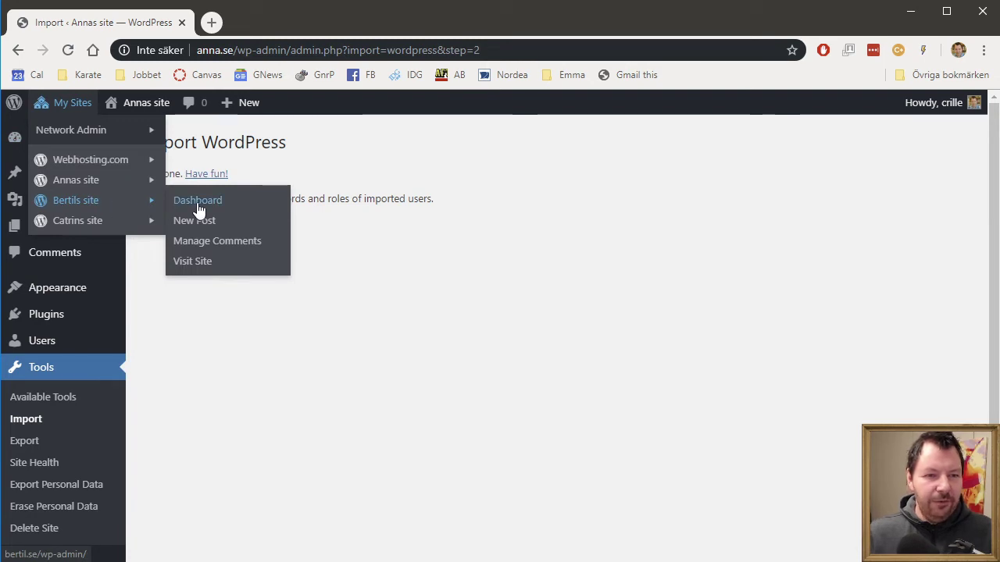
left_click(199, 205)
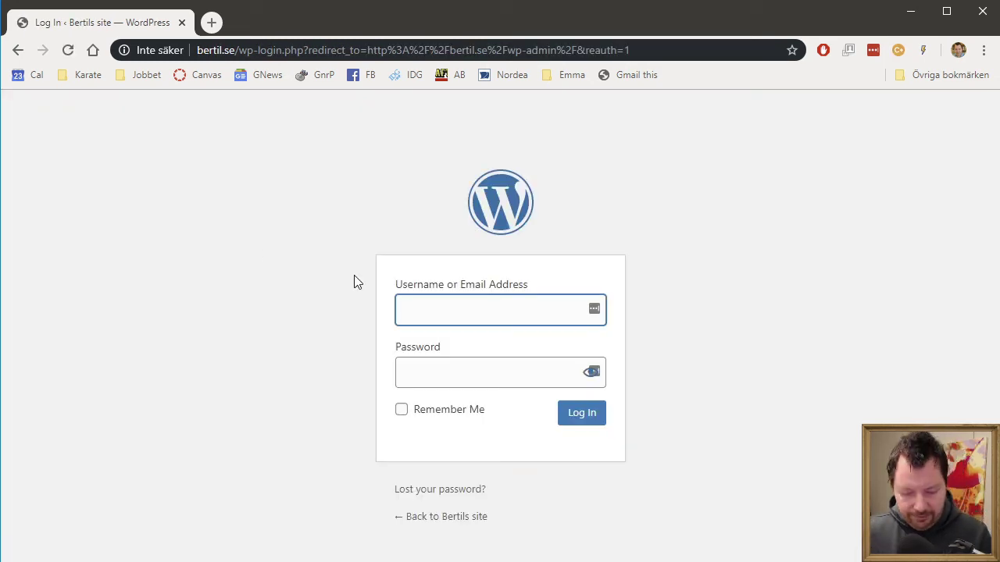
type("crille")
key("Tab")
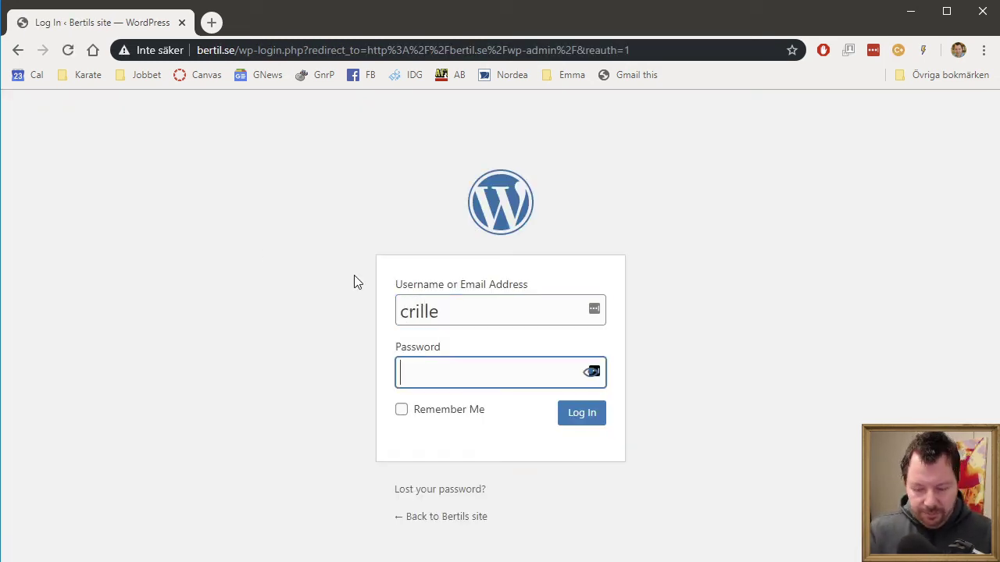
type("•••••••")
key("Return")
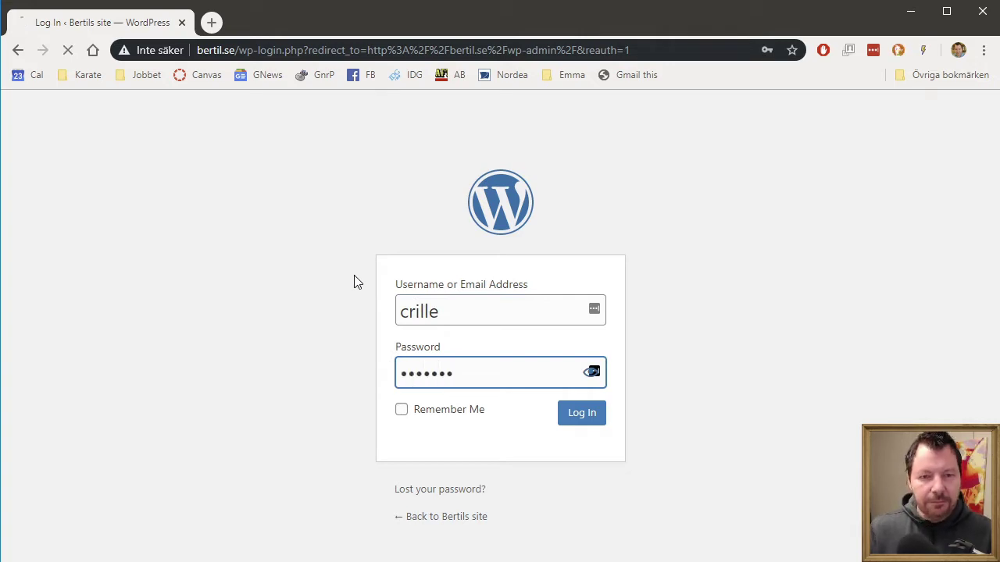
left_click(857, 209)
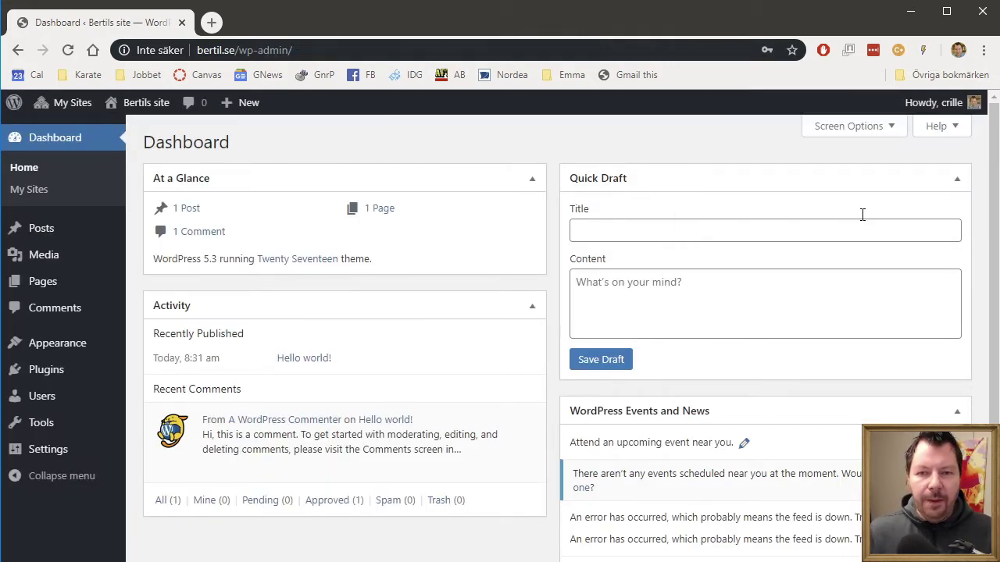
Step: Start the WordPress importer and choose the crilleorg.WordPress.2019-12-08 export file
mouse_move(76, 431)
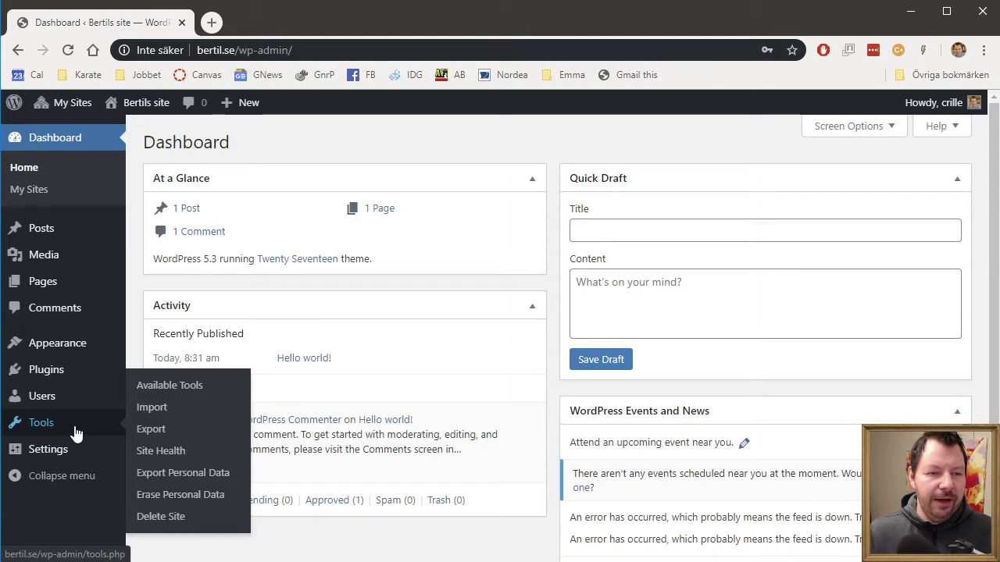
left_click(165, 412)
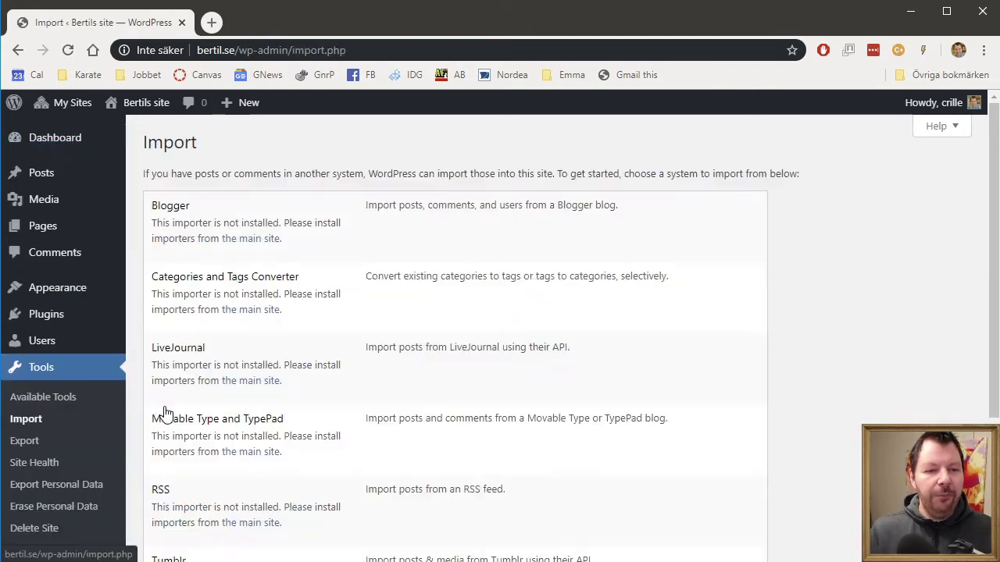
scroll(384, 474, "down", 3)
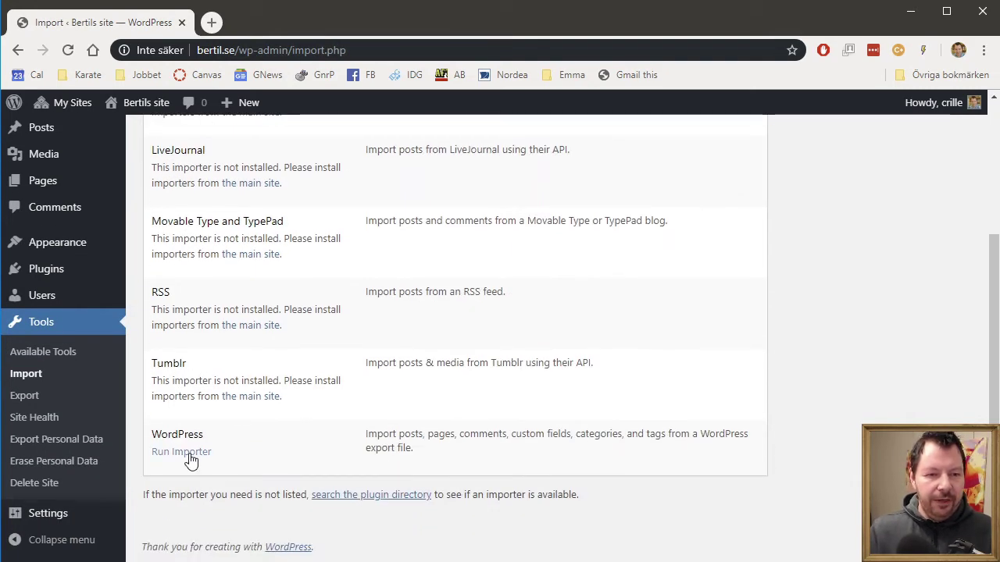
left_click(191, 454)
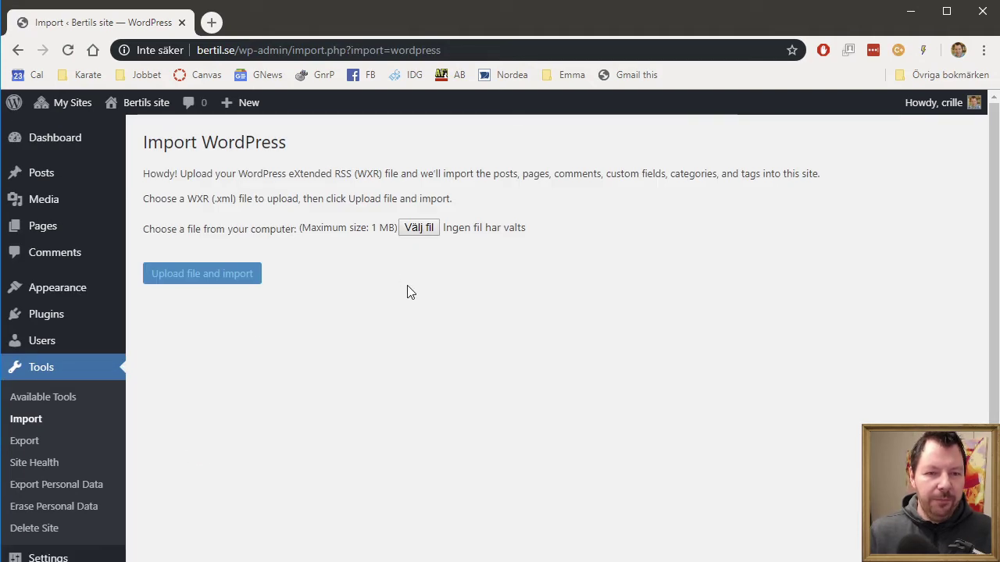
left_click(422, 227)
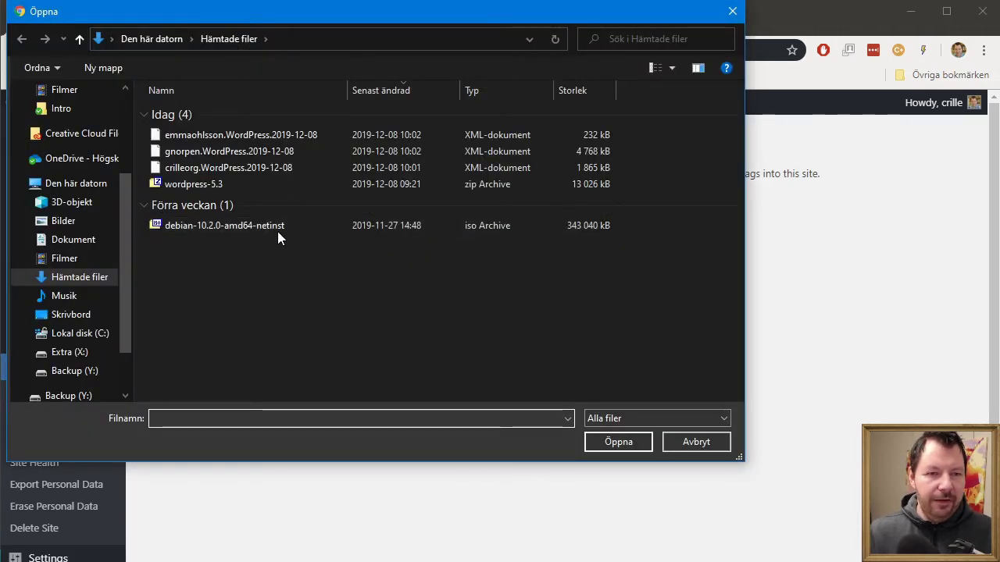
left_click(215, 169)
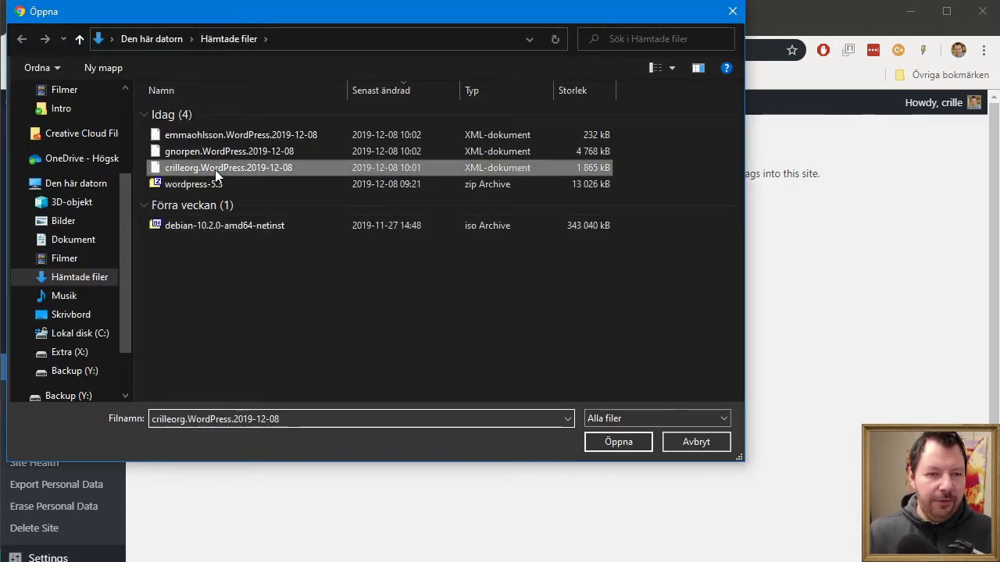
left_click(616, 443)
Step: Upload the file, assign its posts to the logged-in user, and run the import
left_click(214, 279)
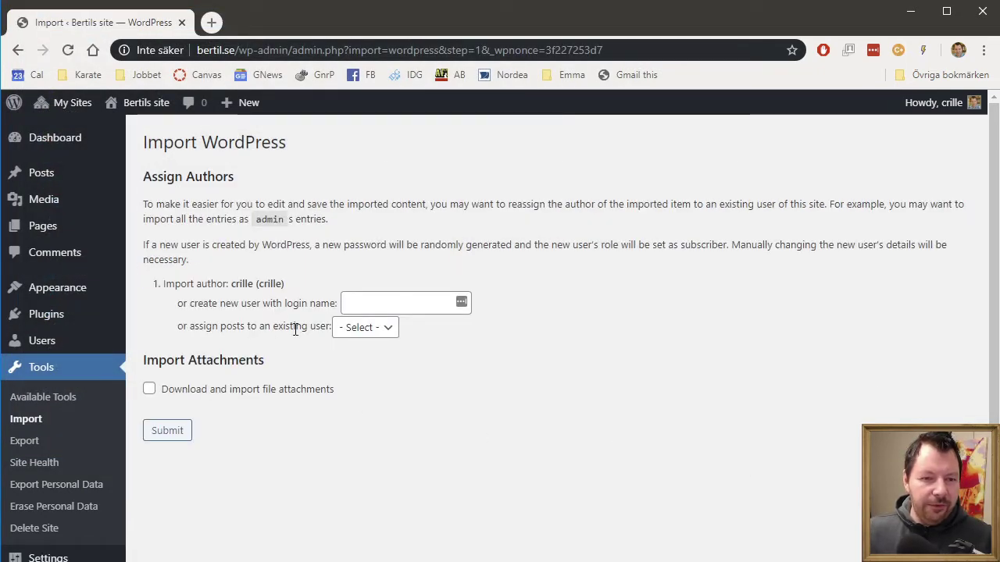
left_click(384, 331)
left_click(375, 404)
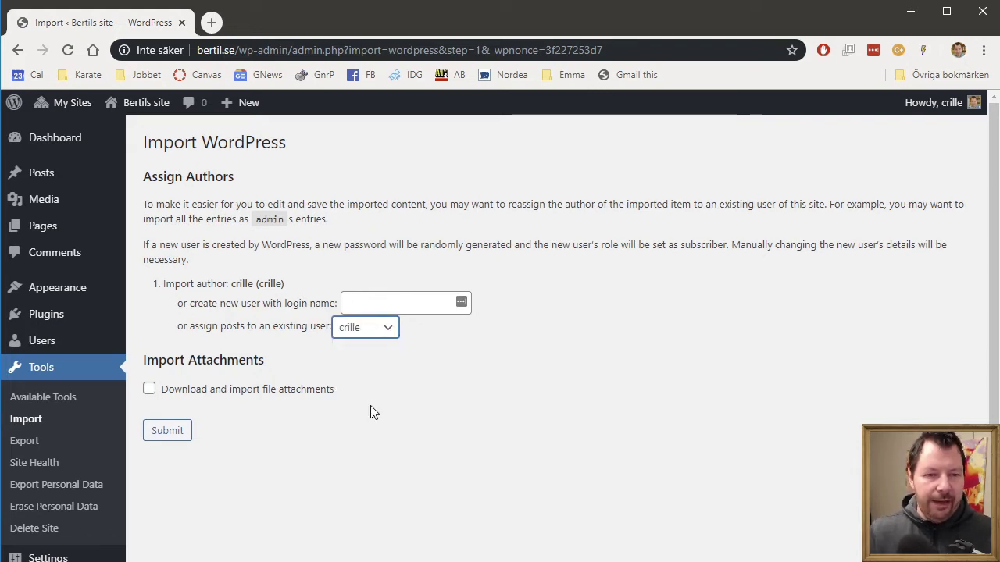
left_click(303, 398)
left_click(168, 435)
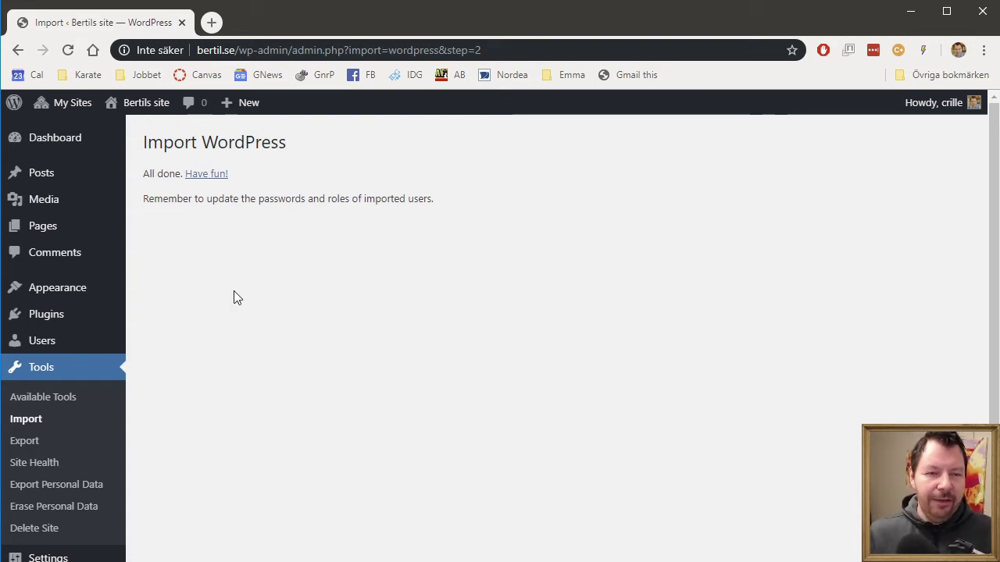
Step: Visit Bertils site's front page and scroll through posts like 'Skapa Debianbaserad Linuxdistribution'
mouse_move(139, 105)
left_click(135, 141)
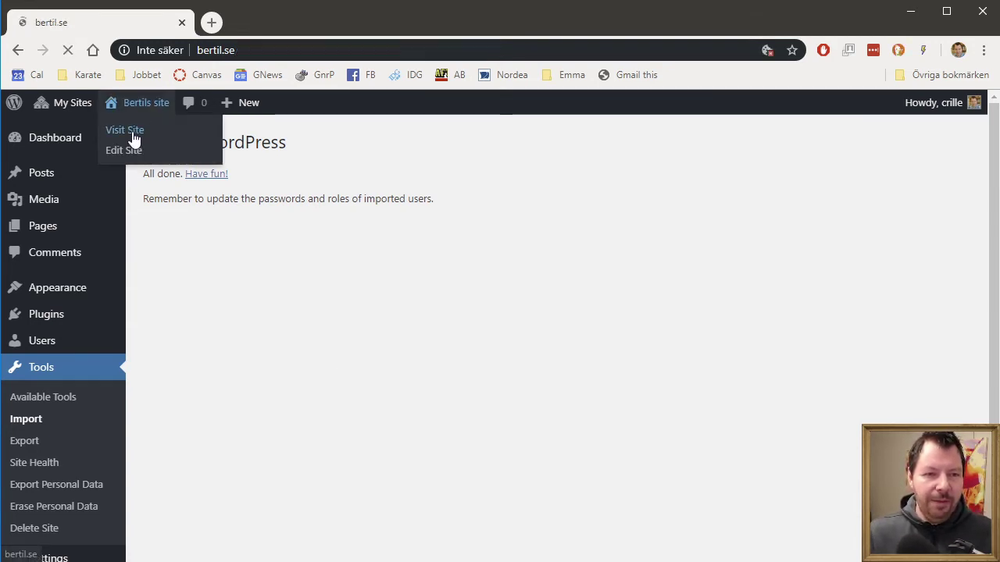
scroll(693, 394, "down", 4)
scroll(697, 399, "down", 2)
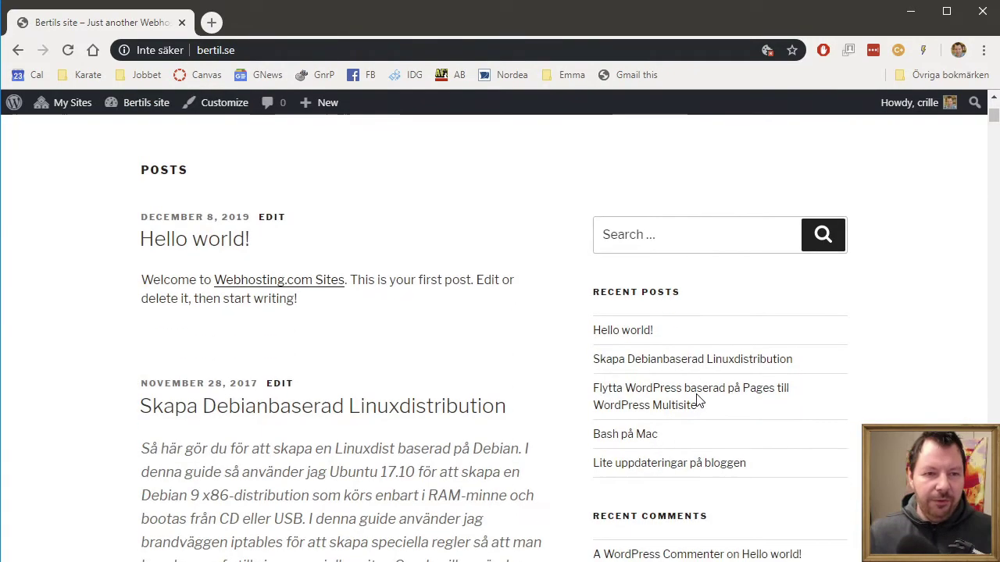
scroll(698, 400, "down", 3)
scroll(697, 400, "down", 6)
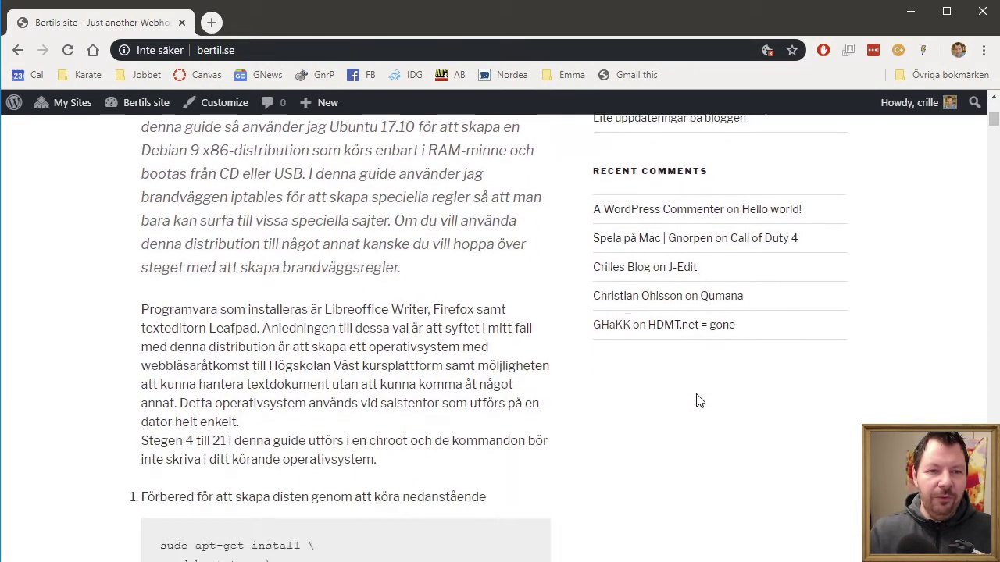
scroll(696, 402, "up", 15)
scroll(706, 400, "up", 3)
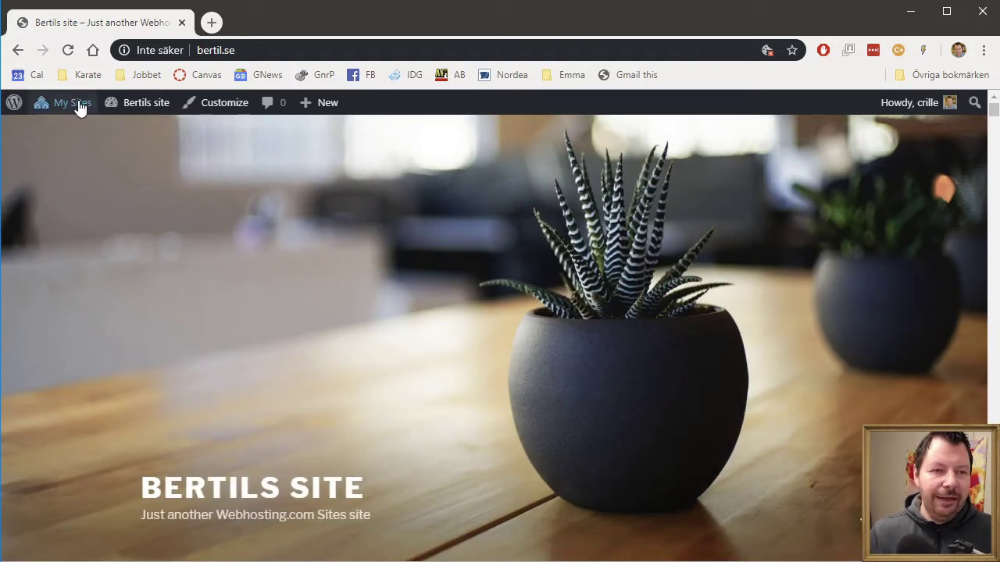
Step: Show the Network Admin's 4 installed themes, then switch to File Explorer
mouse_move(78, 133)
left_click(212, 144)
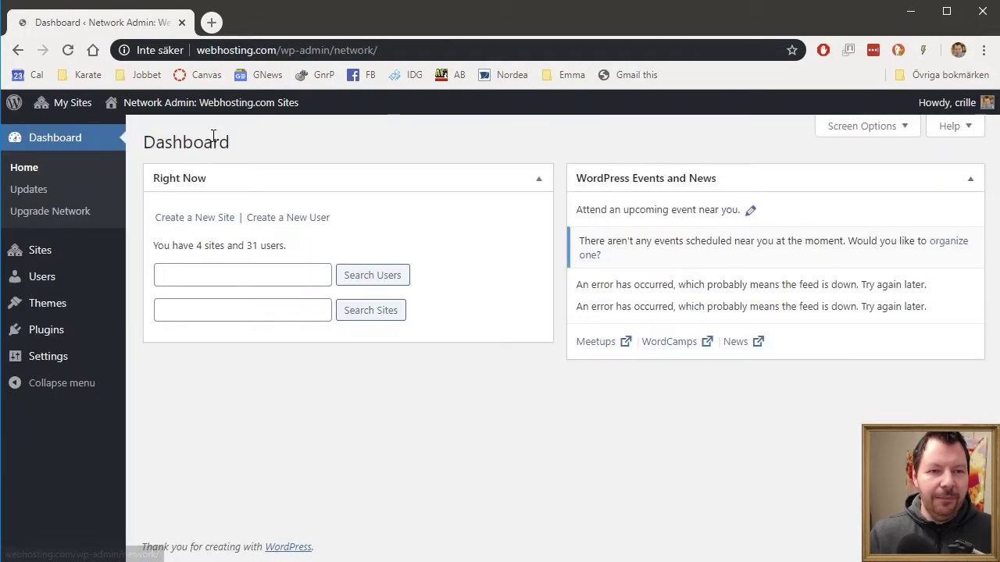
mouse_move(90, 311)
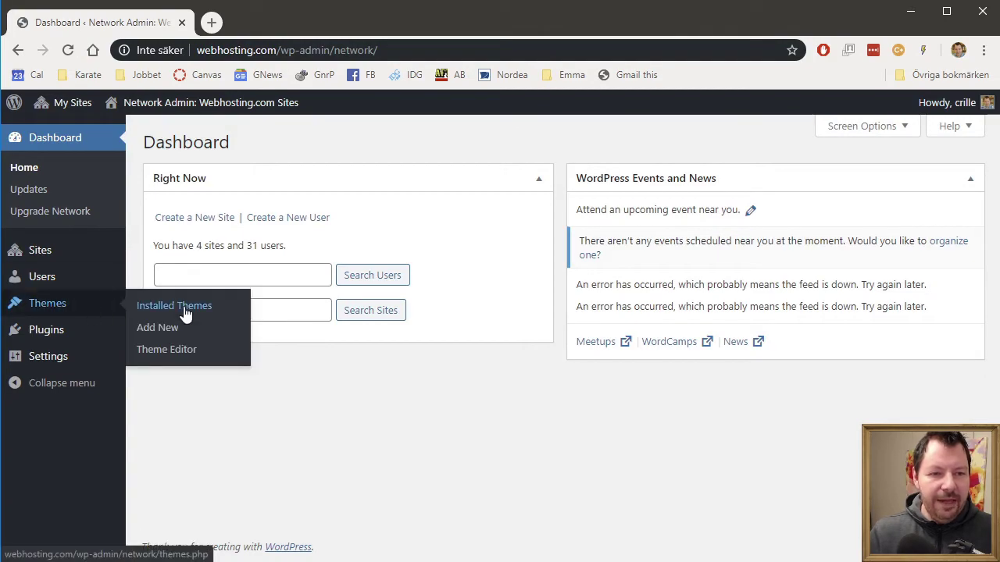
left_click(181, 305)
scroll(373, 327, "down", 2)
scroll(375, 328, "up", 3)
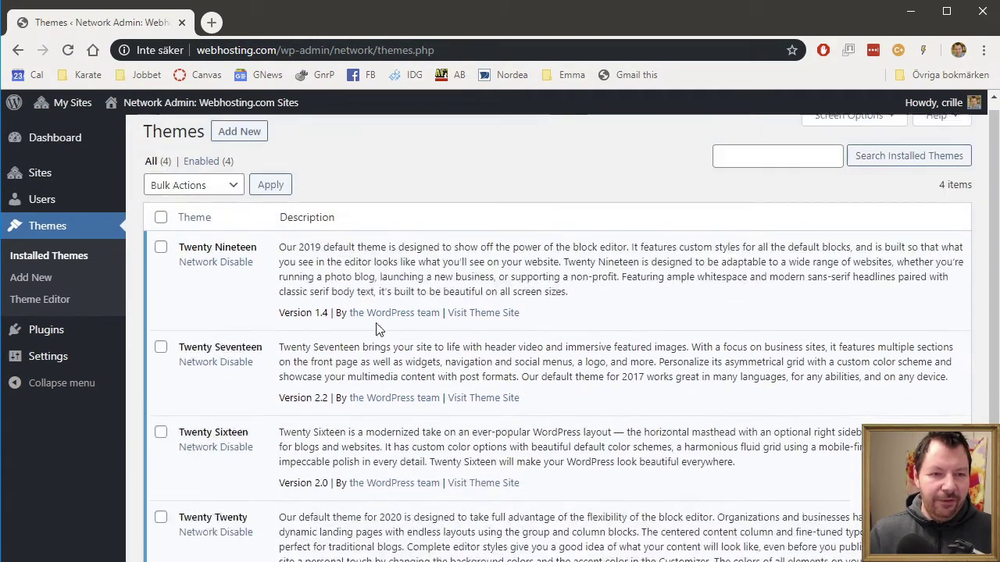
scroll(379, 329, "down", 2)
scroll(383, 329, "up", 3)
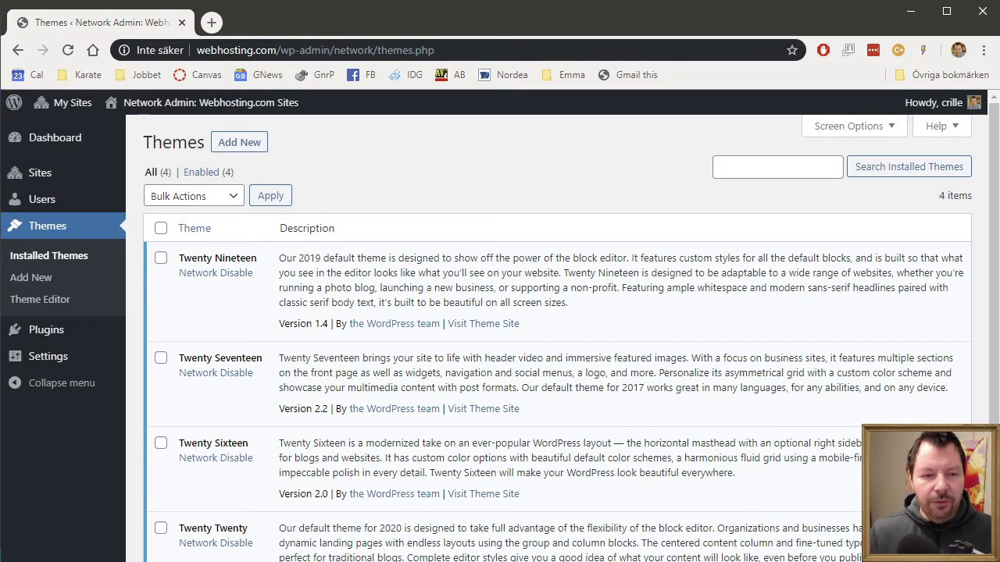
key("alt+Tab")
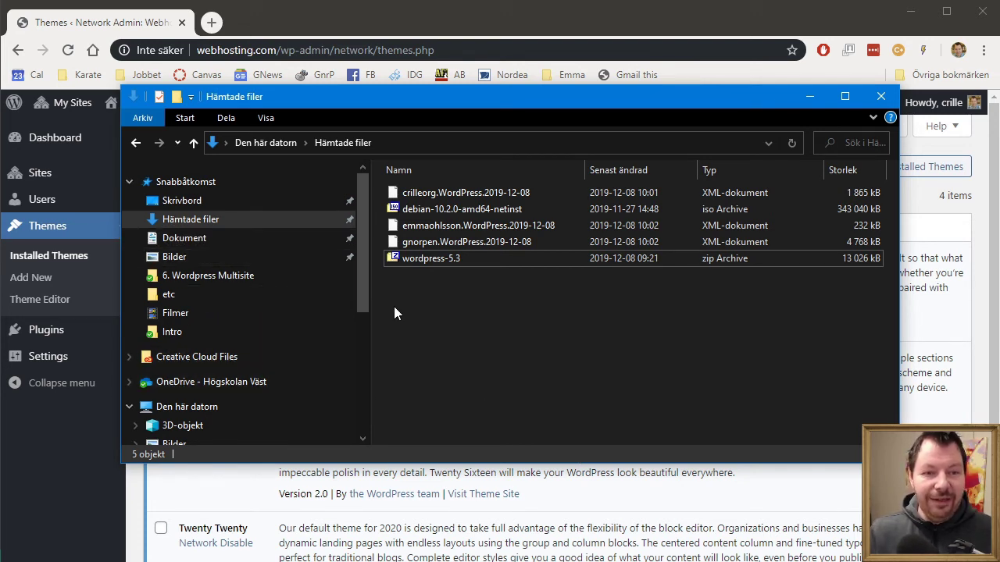
Step: Browse from \\debwebb to webroot > webhosting.com > wp-content > themes in File Explorer
left_click(432, 145)
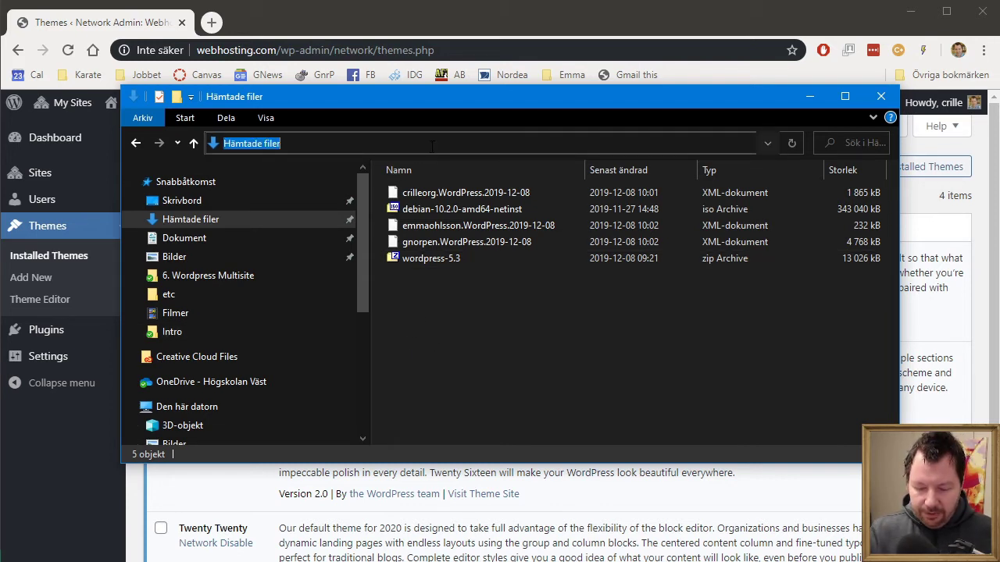
type("\\")
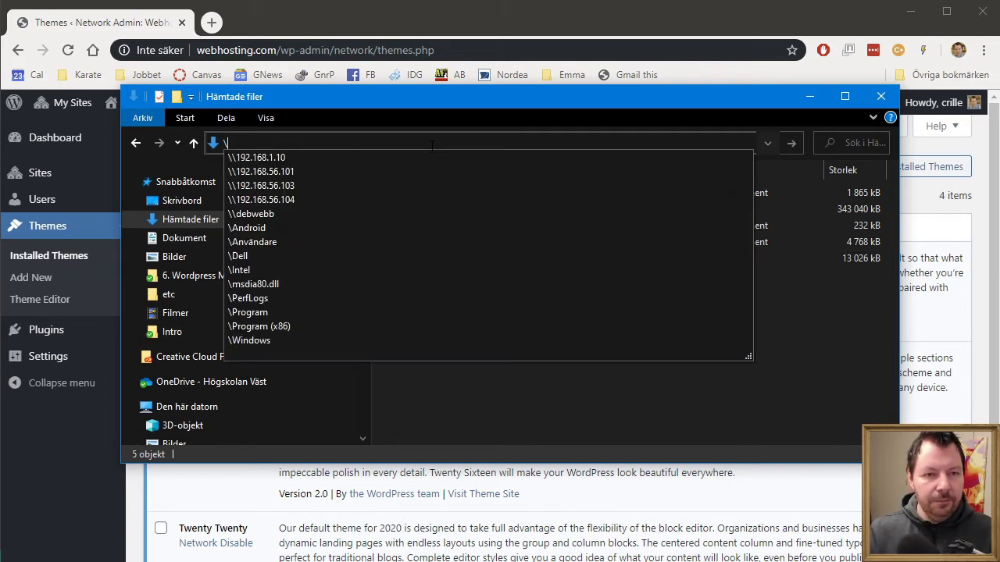
type("\\")
type("debwebb")
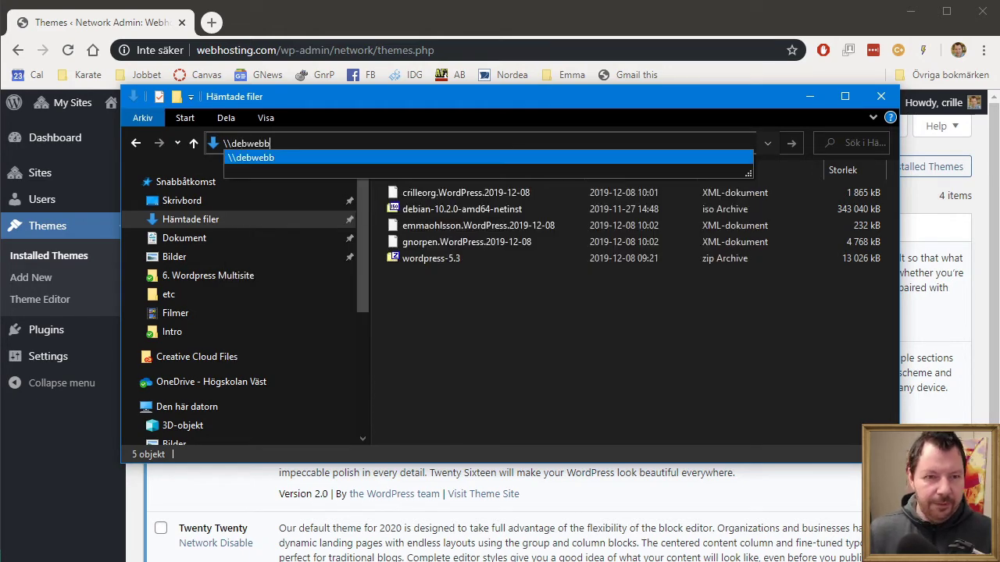
key("Return")
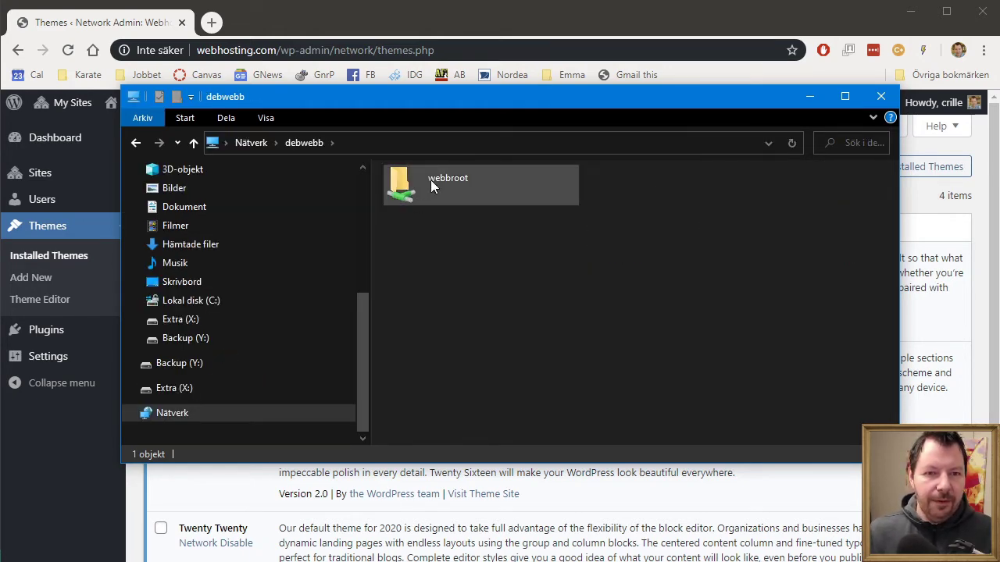
double_click(431, 181)
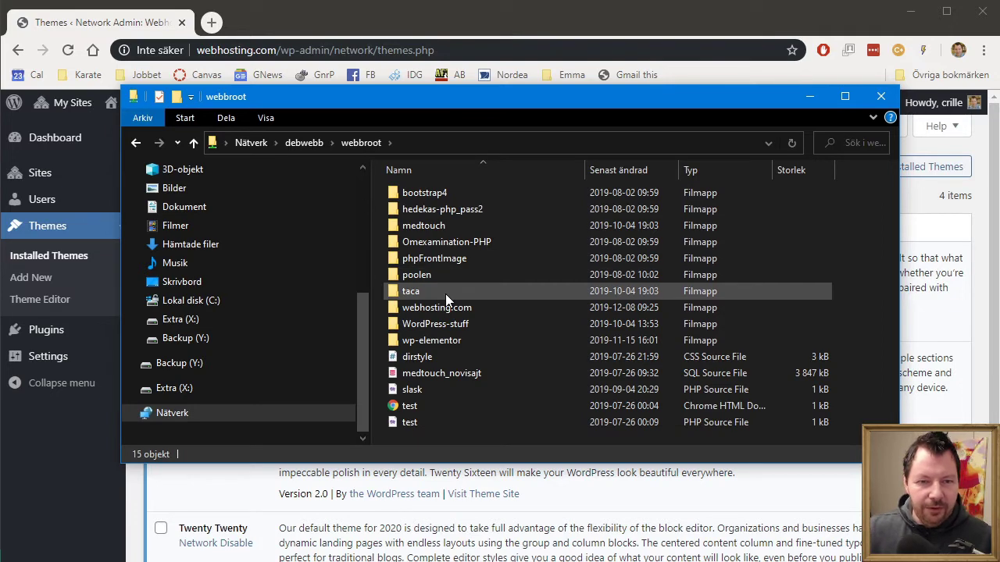
double_click(461, 309)
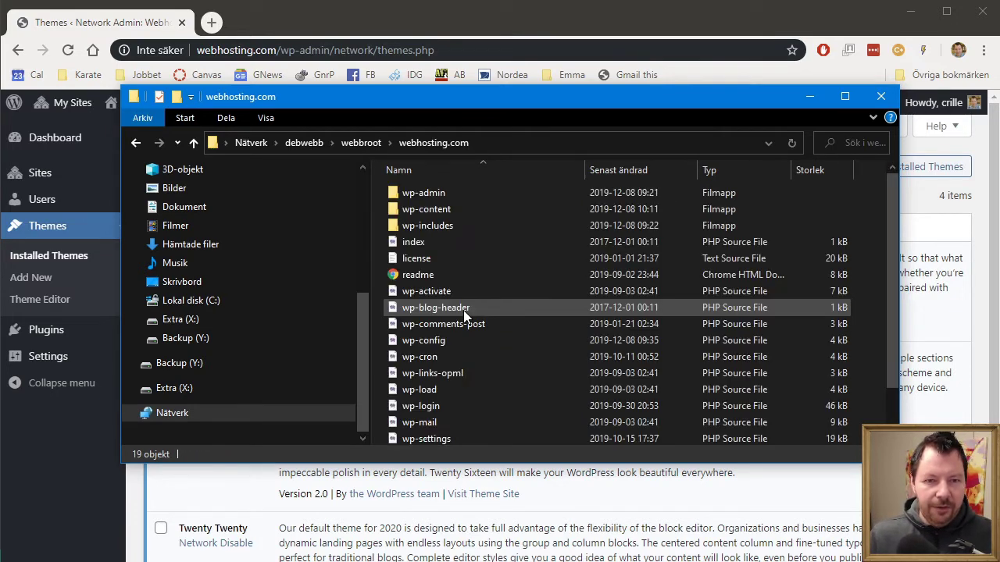
double_click(426, 209)
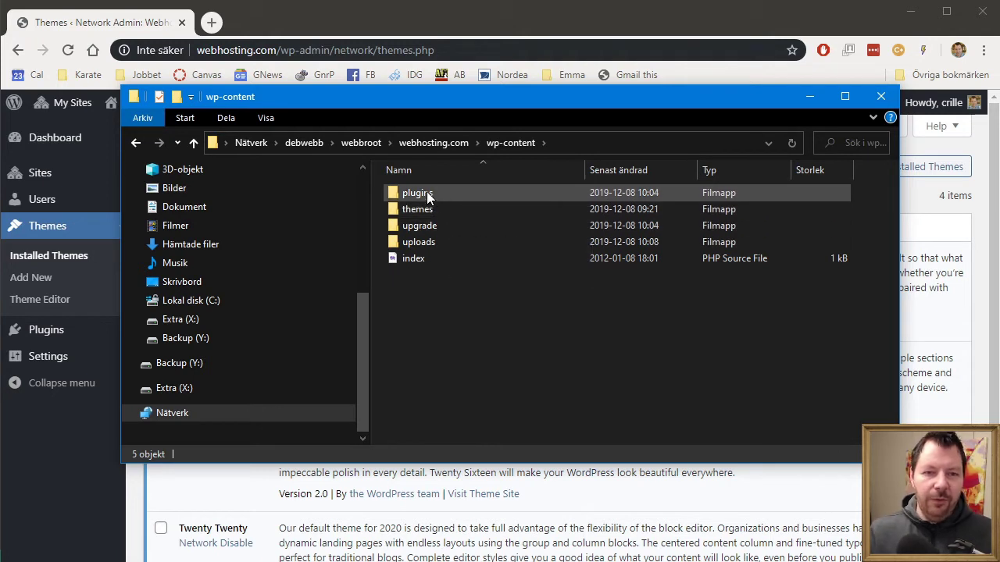
double_click(432, 208)
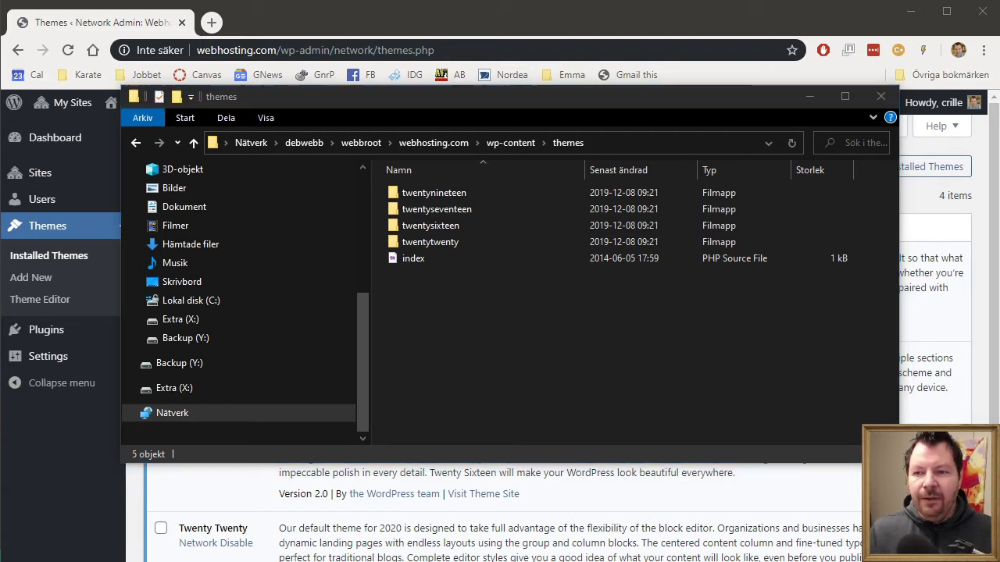
Step: Try copying a theme folder into themes, cancel after access is denied, and switch to PuTTY
left_click_drag(578, 559, 584, 385)
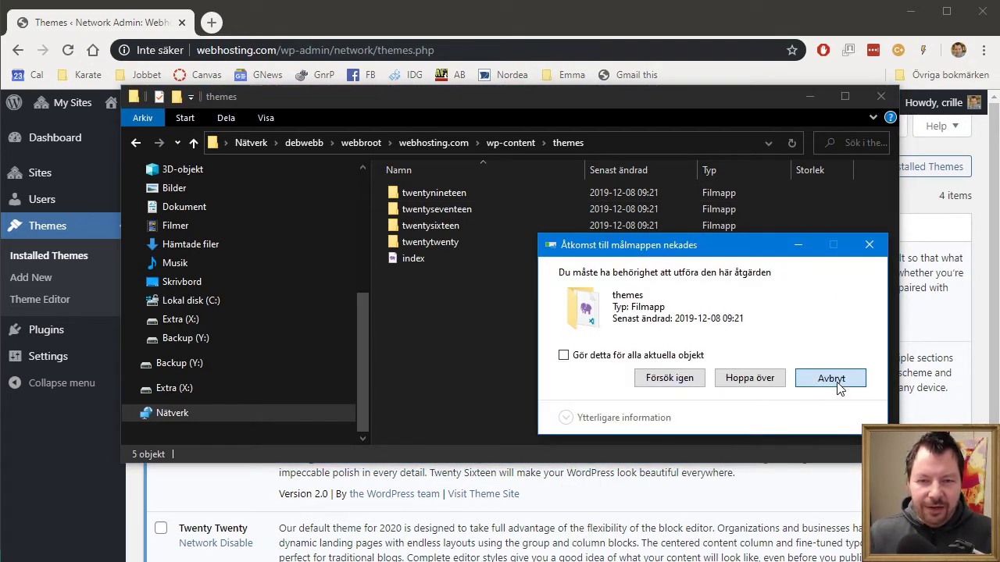
left_click(838, 388)
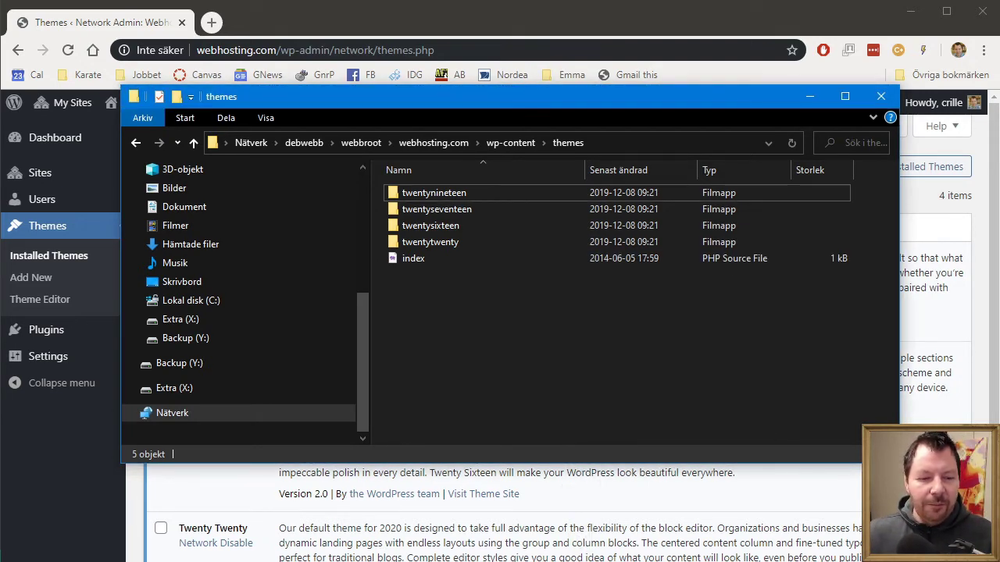
key("alt+Tab")
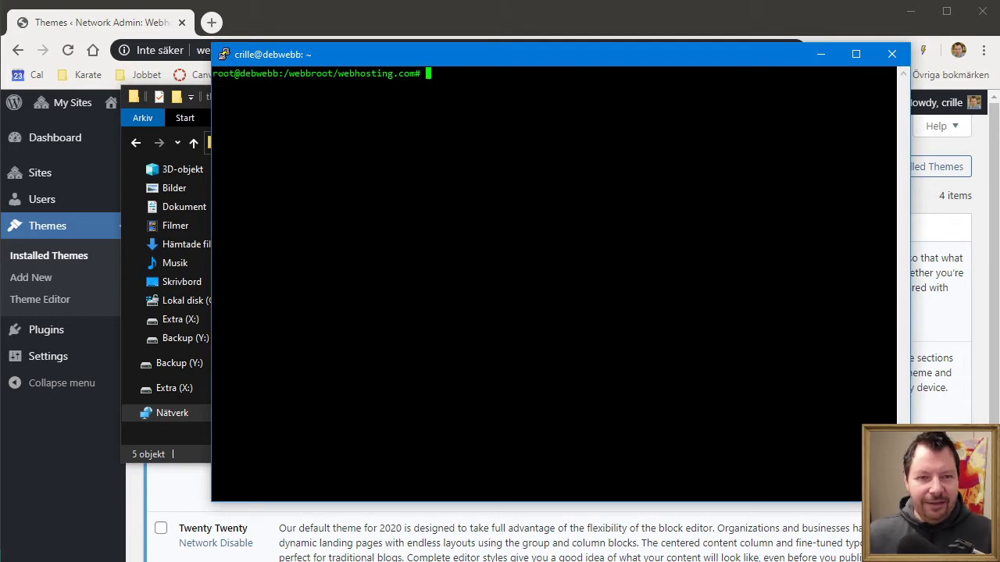
Step: Change into the wp-content directory and list its contents with d
type("cd wp-con")
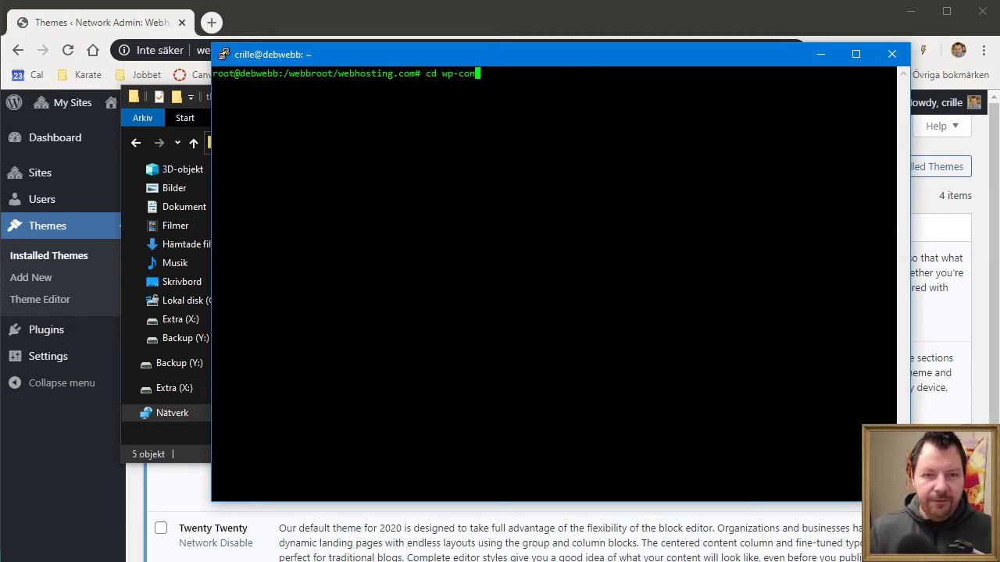
type("t")
key("Tab")
key("Return")
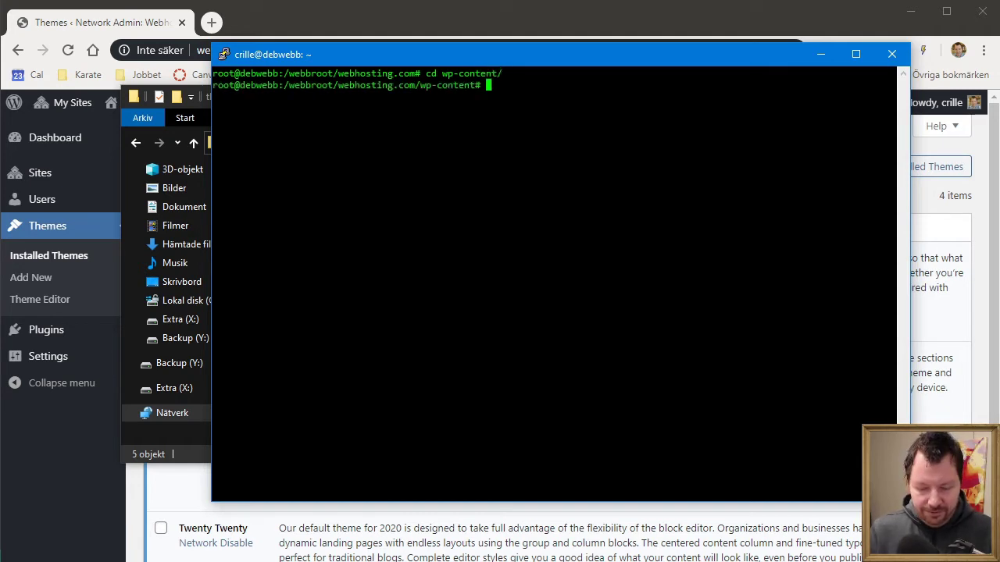
type("cd the")
key("Tab")
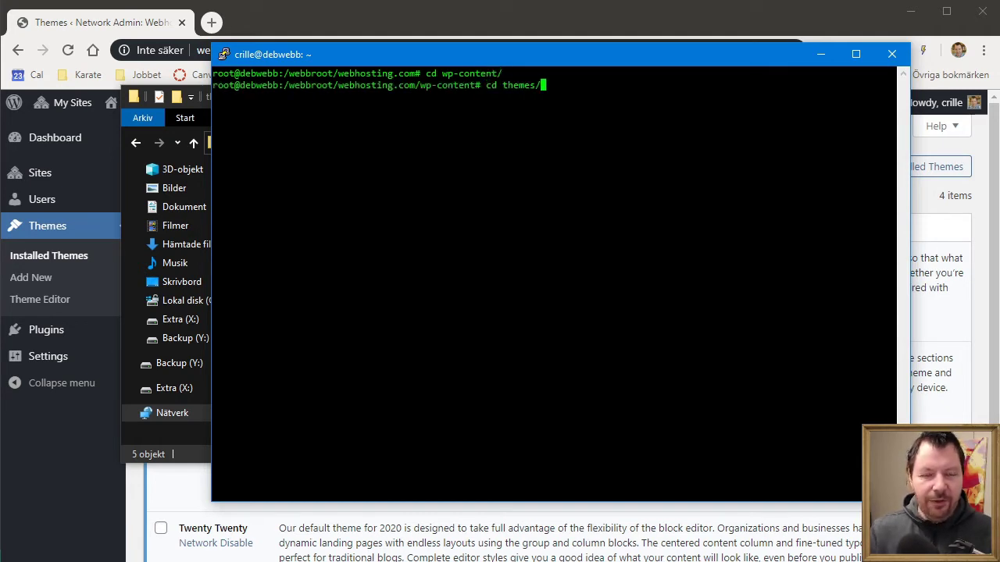
key("BackSpace")
key("BackSpace")
key("BackSpace")
key("BackSpace")
key("BackSpace")
key("BackSpace")
key("BackSpace")
key("BackSpace")
key("BackSpace")
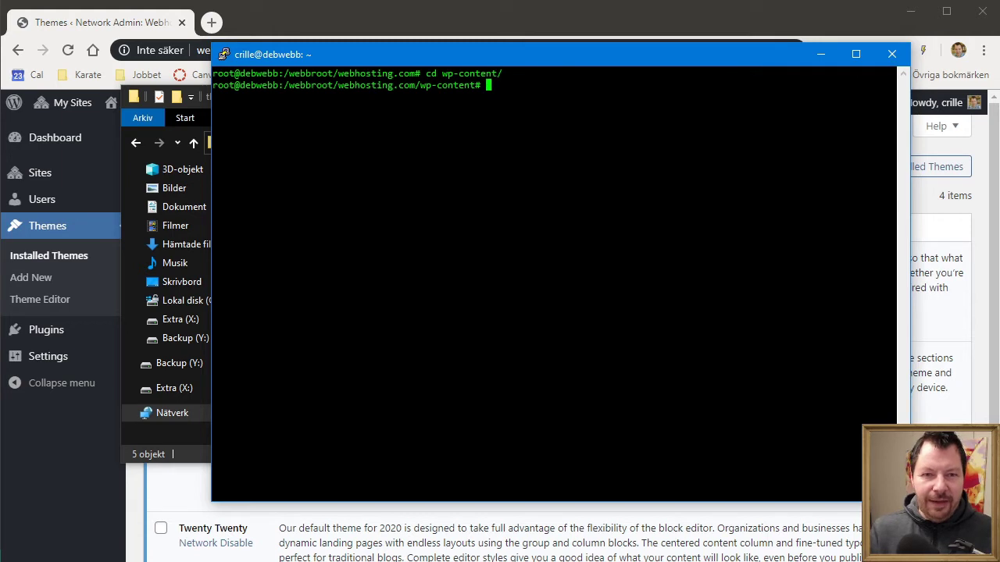
key("Return")
type("d")
key("Return")
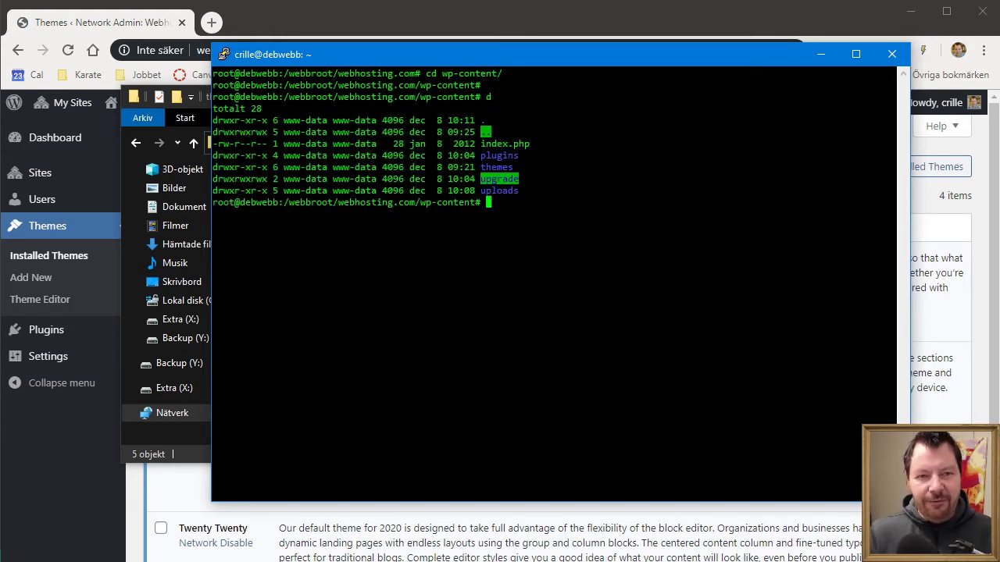
Step: Run chmod 777 on the themes/ folder to make it writable
type("chmod ")
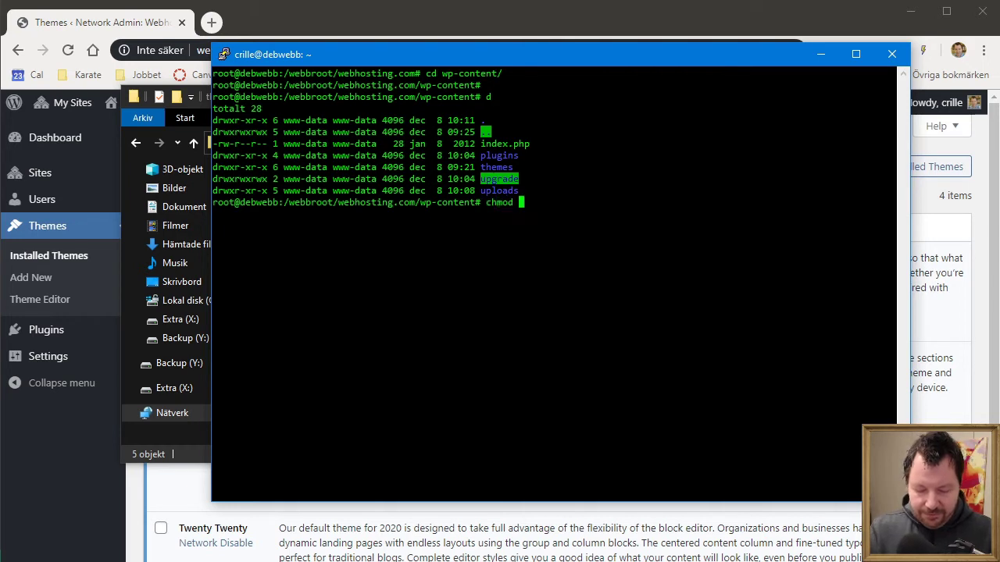
type("777 wp-c")
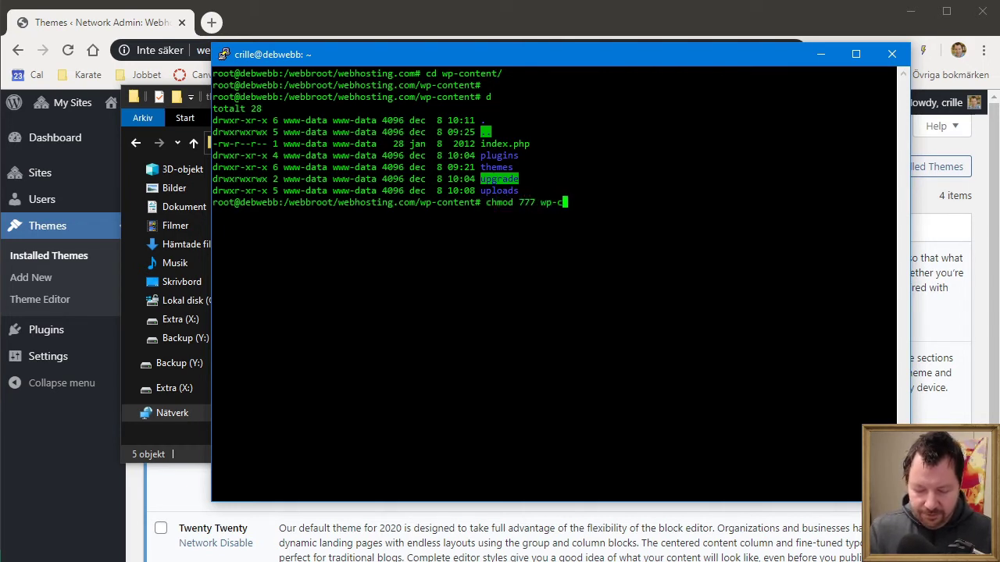
type("ont")
key("BackSpace")
key("BackSpace")
key("BackSpace")
key("BackSpace")
key("BackSpace")
key("BackSpace")
key("BackSpace")
key("BackSpace")
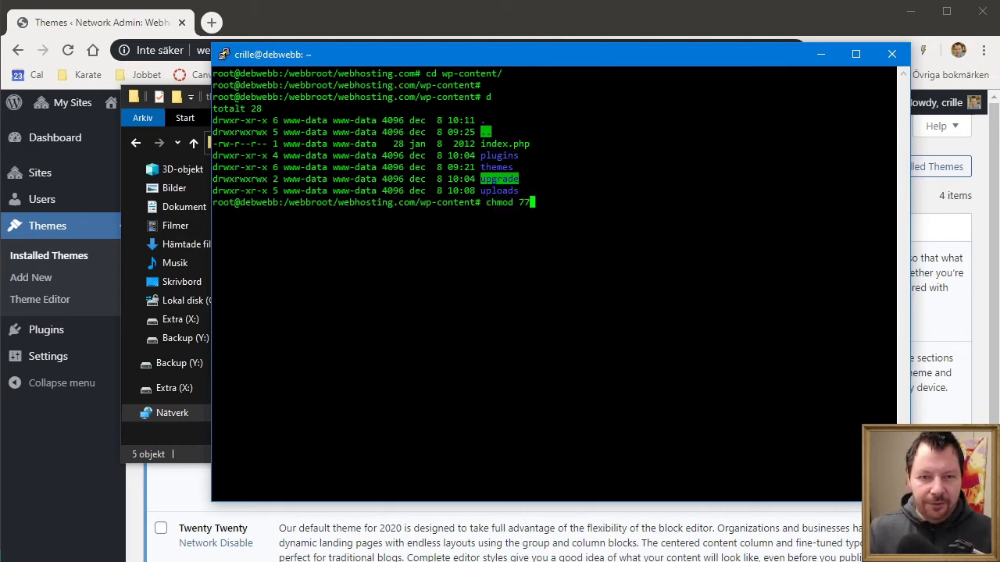
type("87 ")
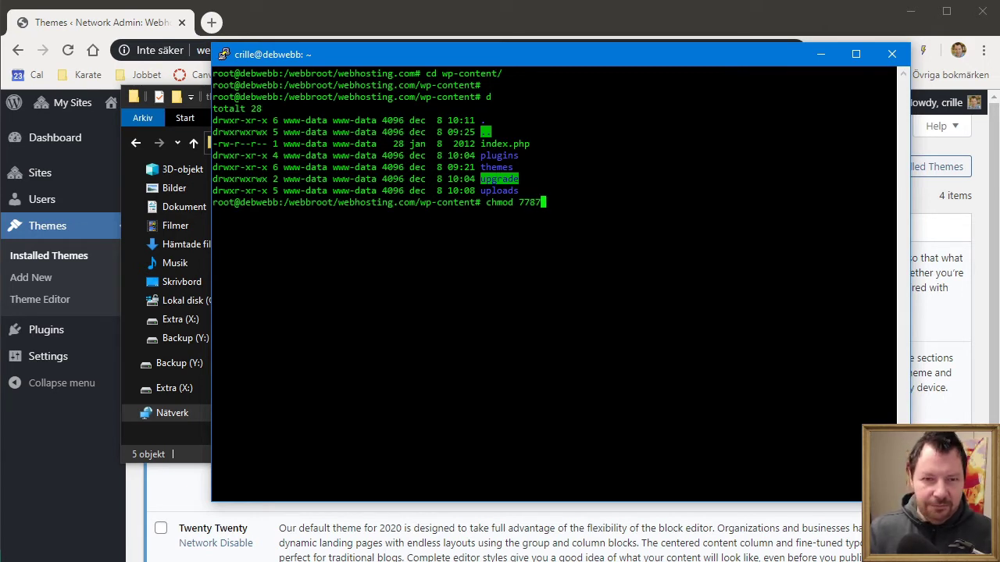
type("7 th")
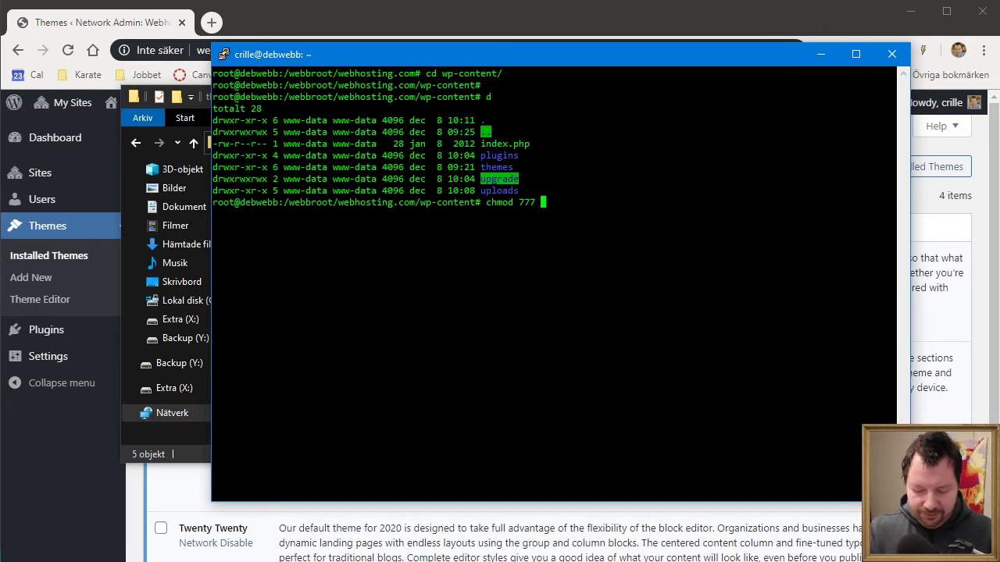
key("Tab")
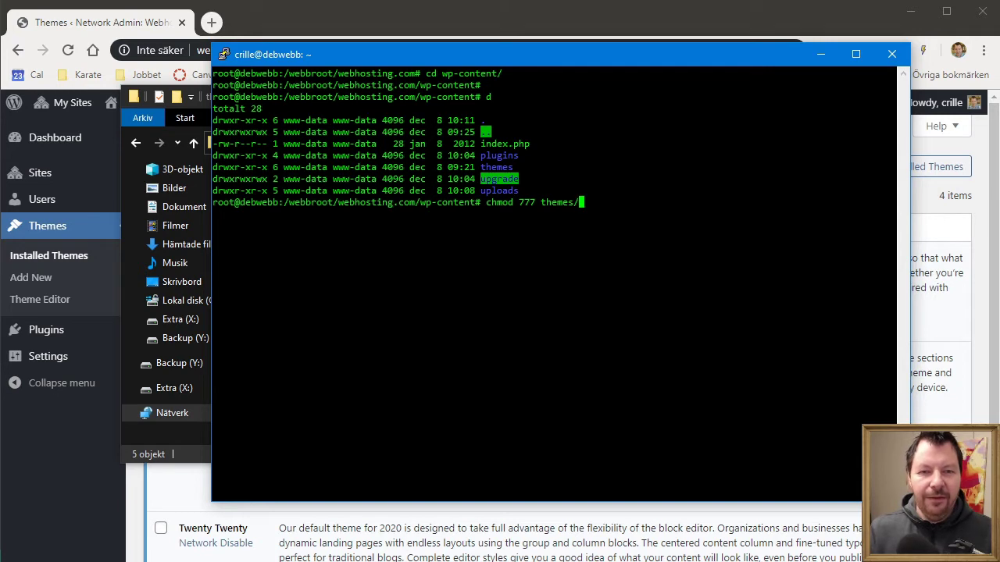
key("Return")
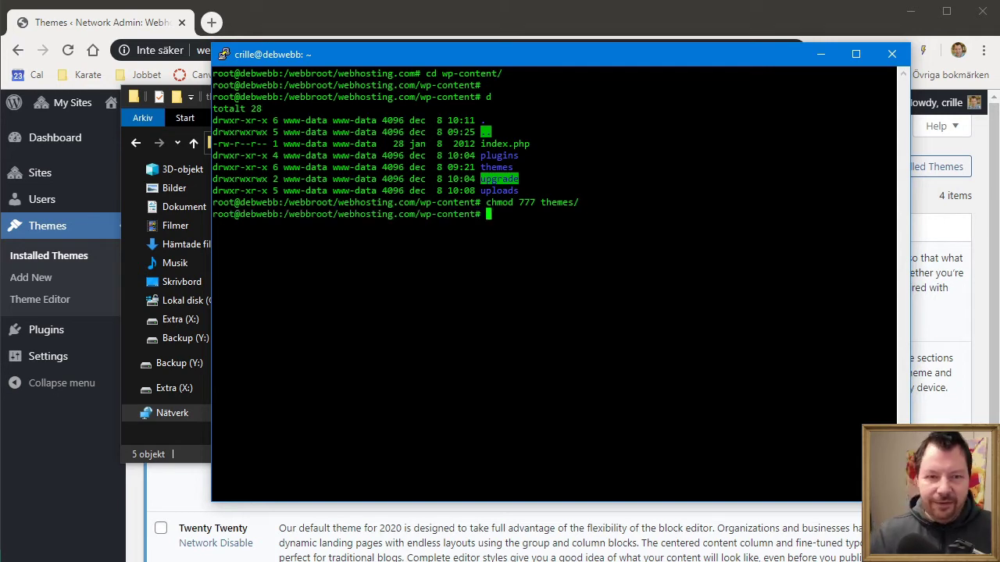
Step: Copy dancing-in-the-moonlight, gnorpen6, happenstance and stargazer into themes, then recall the last terminal command
left_click(194, 459)
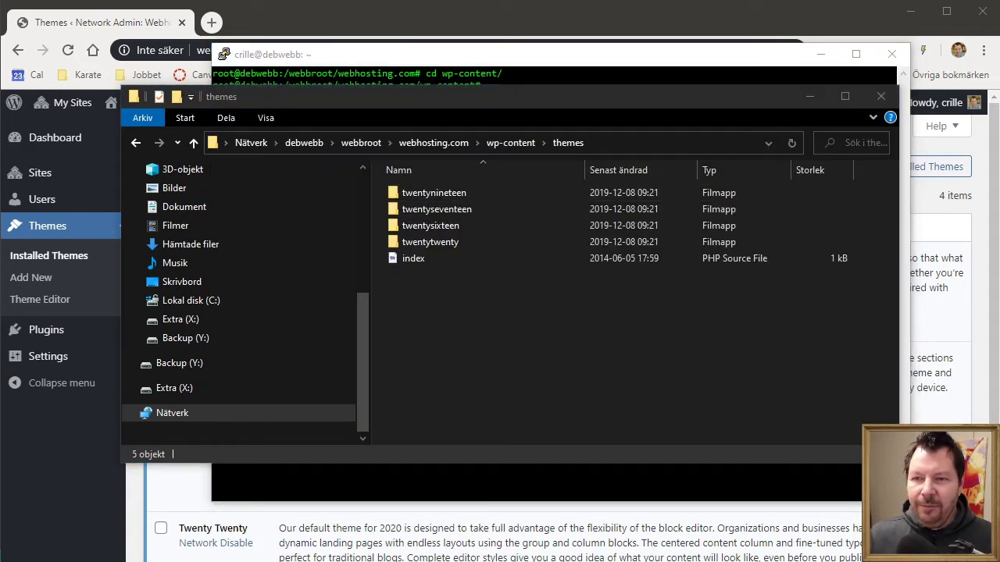
left_click_drag(596, 469, 563, 330)
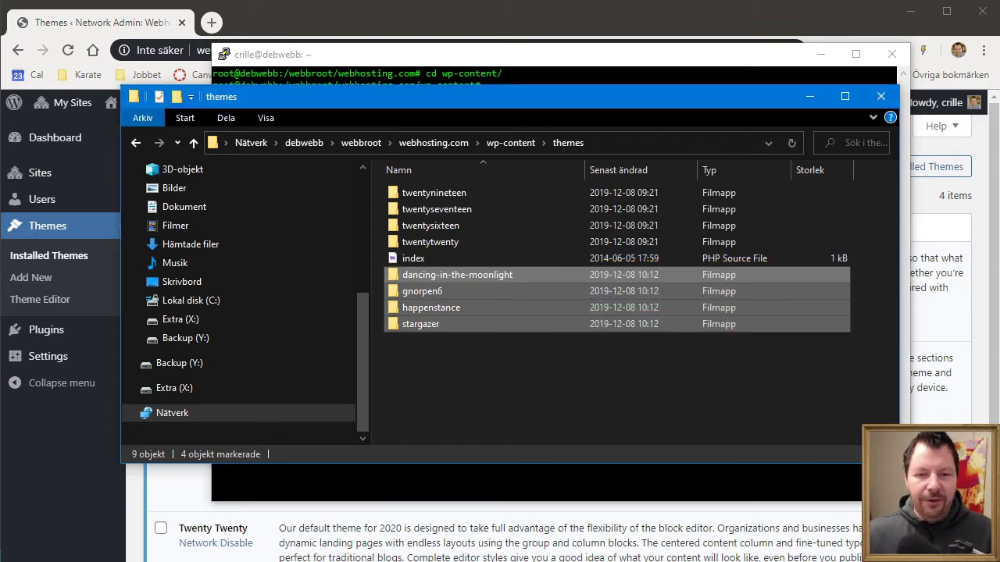
key("alt+Tab")
key("Up")
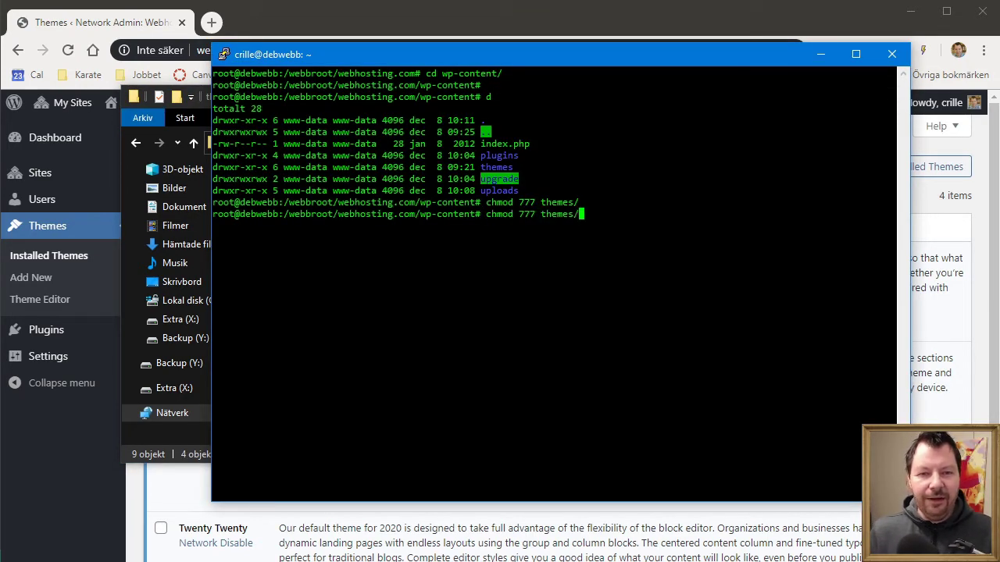
Step: Edit the recalled command to chmod 755 themes/, restoring the themes folder permissions
key("Left")
key("Left")
key("Left")
key("Left")
key("Left")
key("Left")
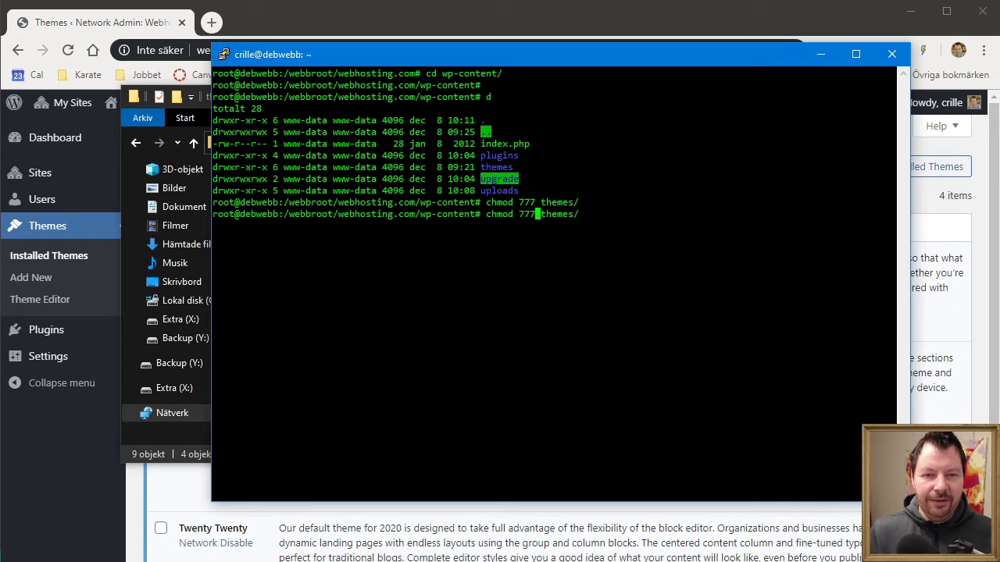
key("BackSpace")
key("BackSpace")
type("55")
key("Return")
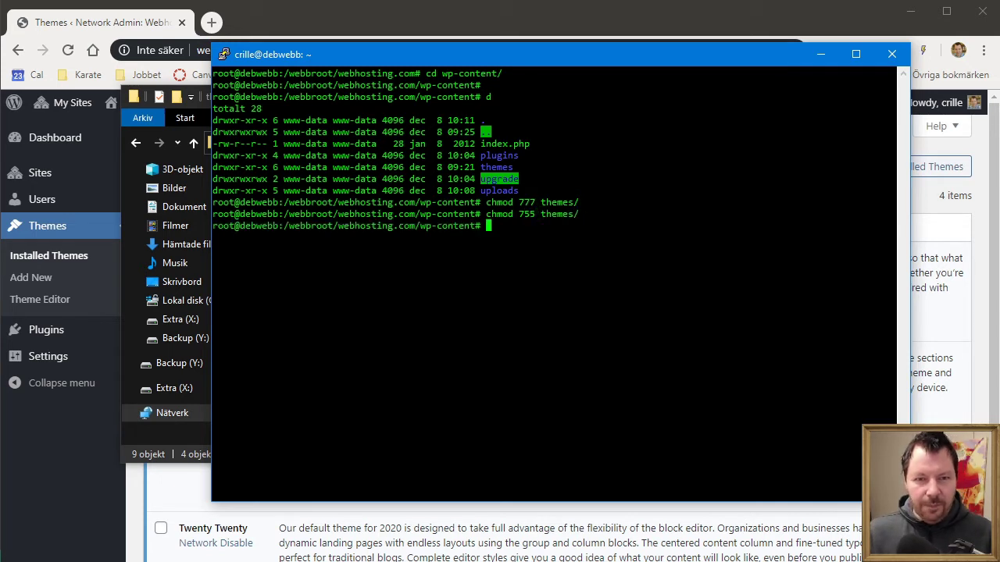
Step: List wp-content and the themes folder to confirm the four new theme folders are there
type("d")
key("Return")
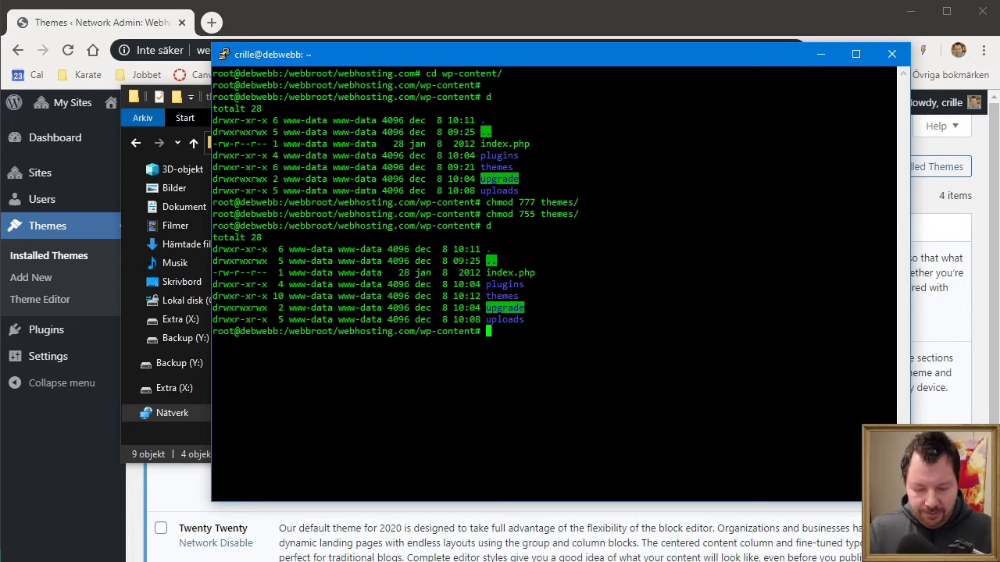
type("d themes/")
key("Tab")
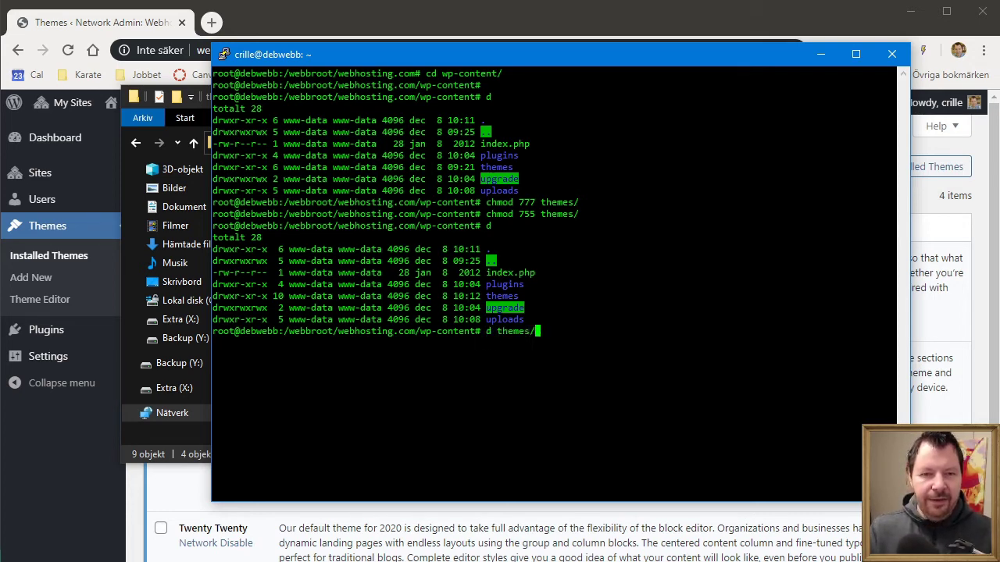
key("Return")
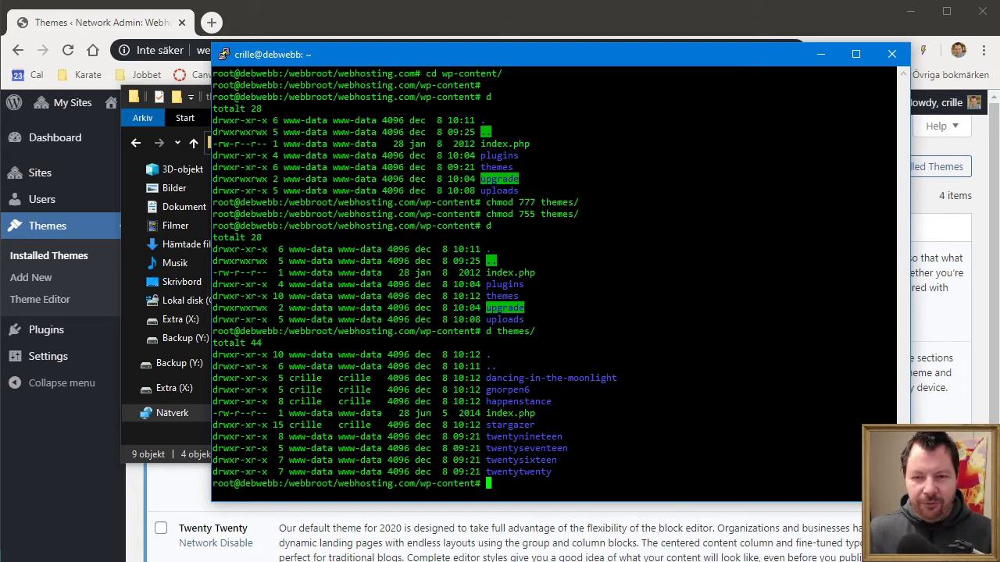
key("alt+Tab")
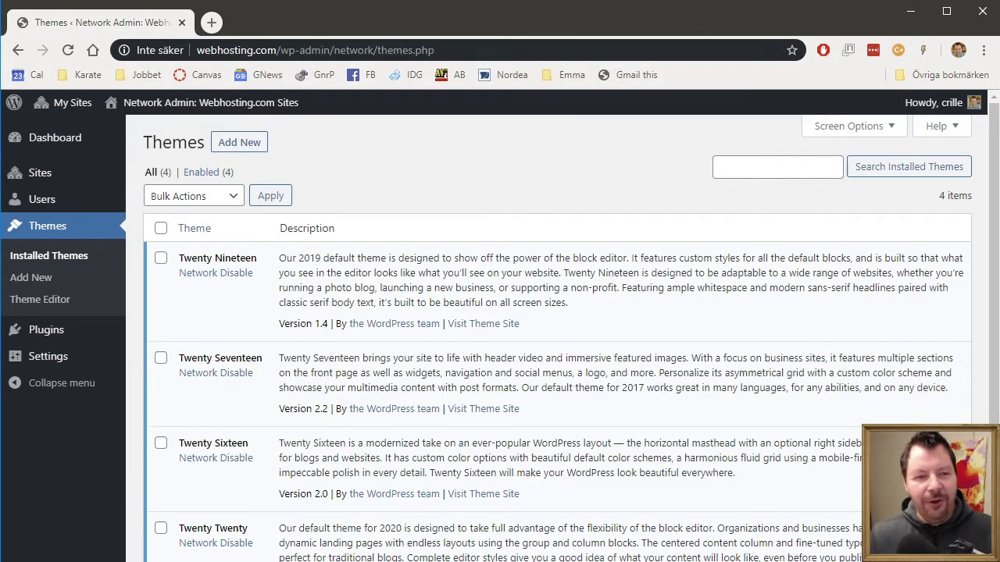
Step: Reload the network Themes page so the newly uploaded themes appear
left_click(71, 53)
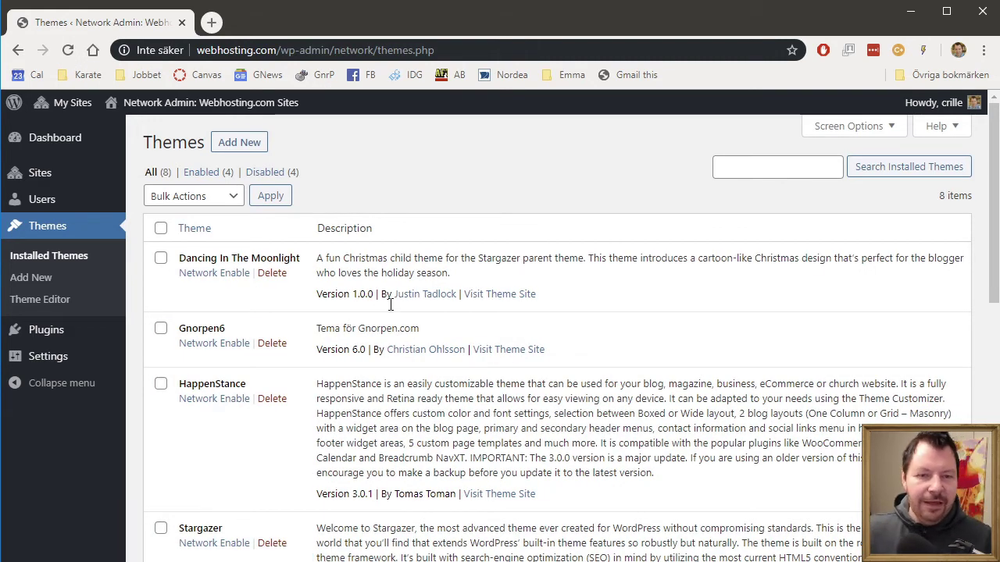
scroll(391, 305, "down", 6)
scroll(415, 332, "up", 5)
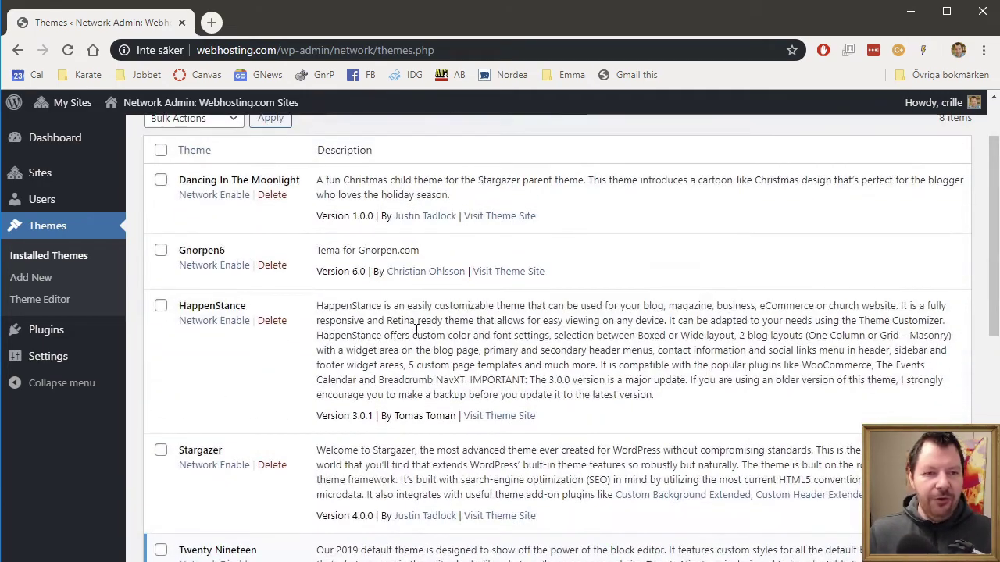
scroll(415, 331, "up", 2)
scroll(419, 335, "down", 2)
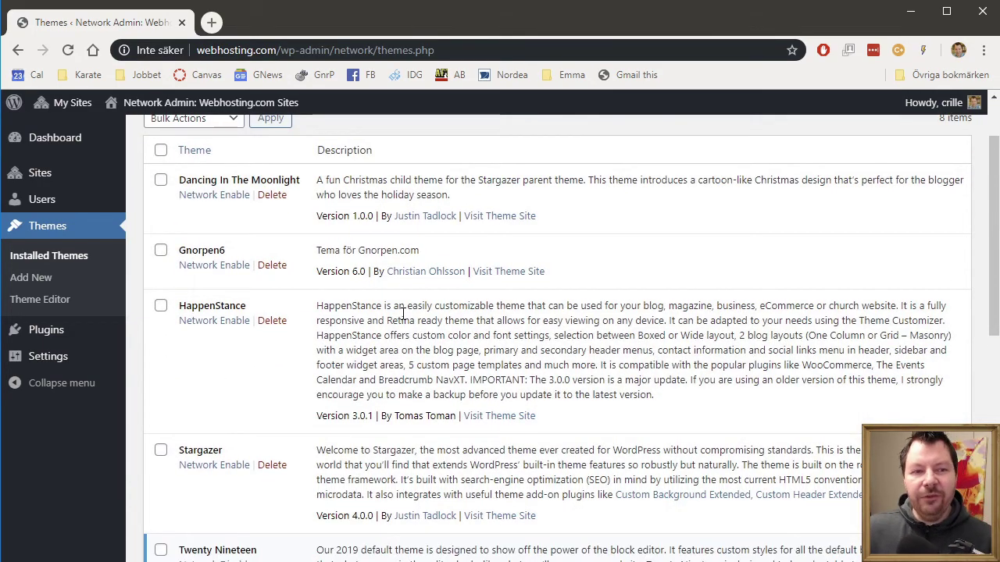
Step: Network-enable Dancing In The Moonlight, Gnorpen6, HappenStance and Stargazer
left_click(217, 197)
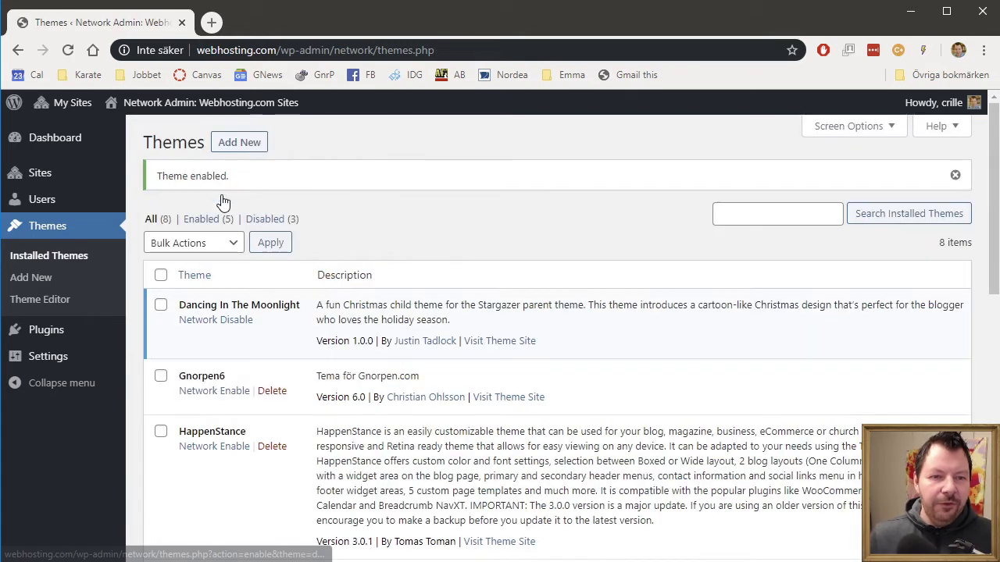
left_click(226, 391)
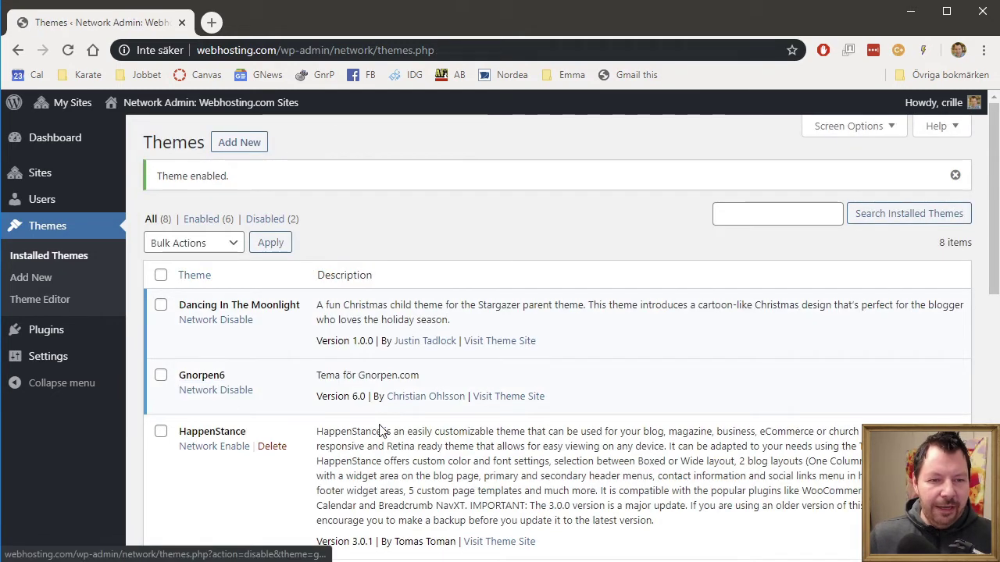
left_click(212, 446)
scroll(414, 453, "down", 3)
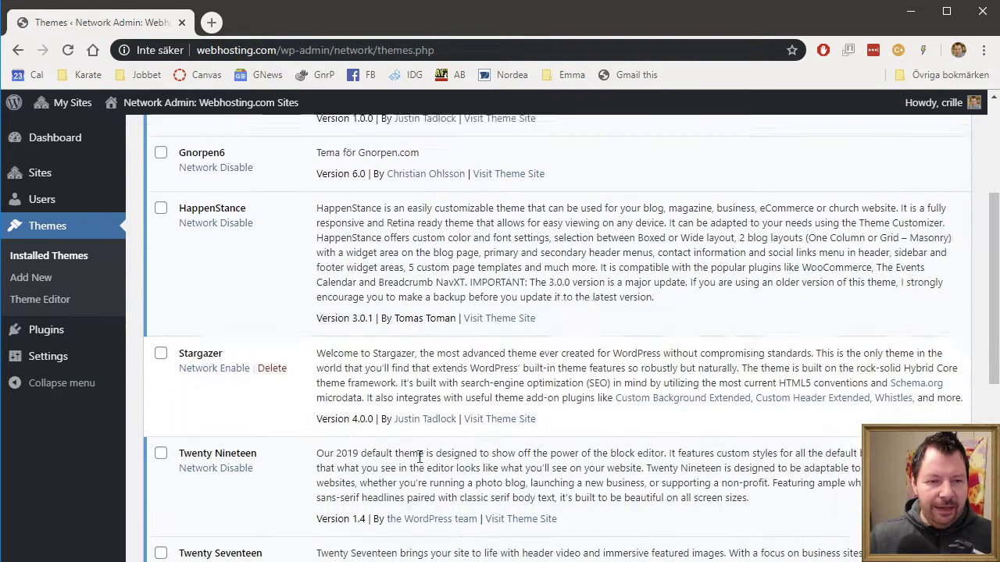
left_click(224, 366)
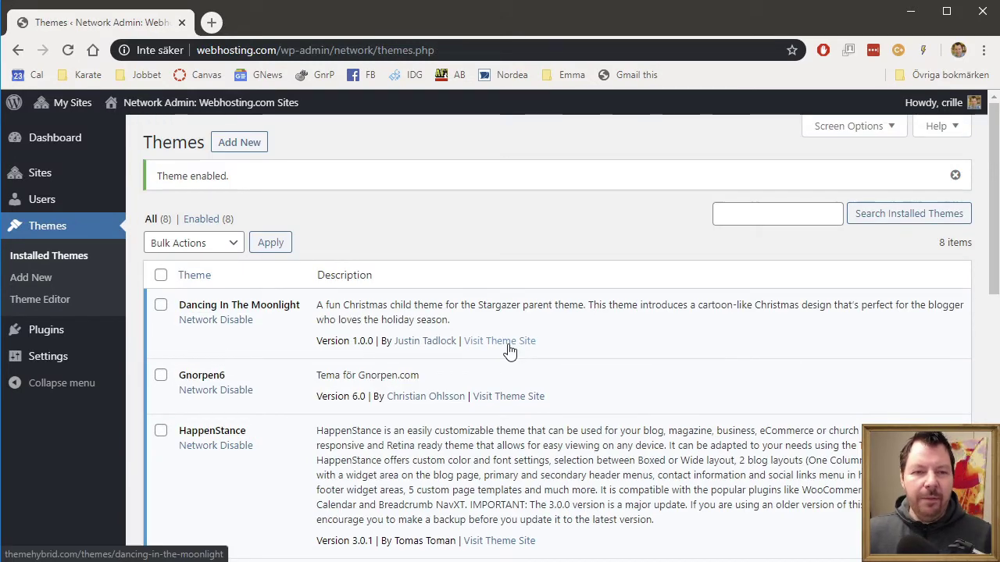
Step: Network Activate WordPress Importer from the network's Installed Plugins list
mouse_move(8, 327)
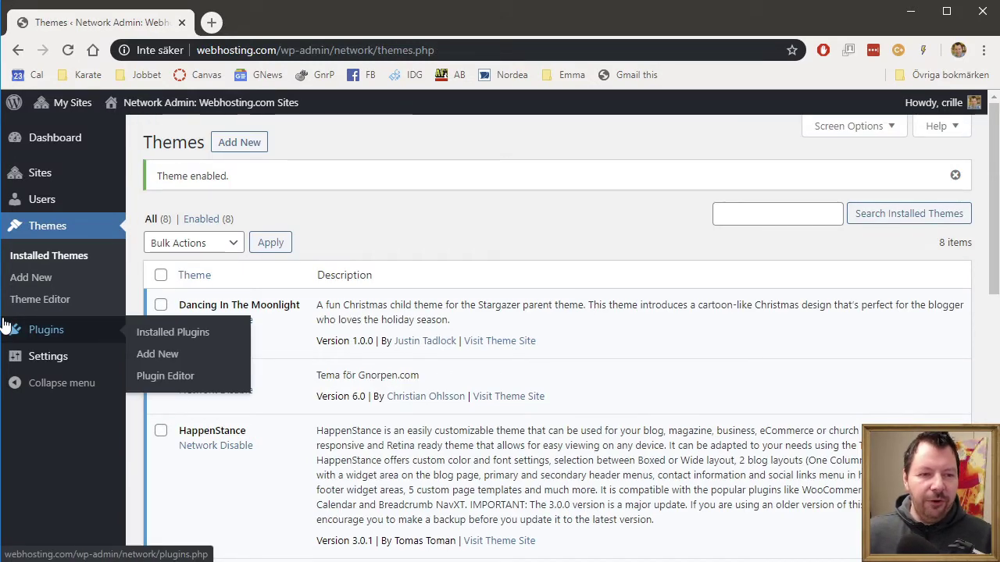
left_click(169, 333)
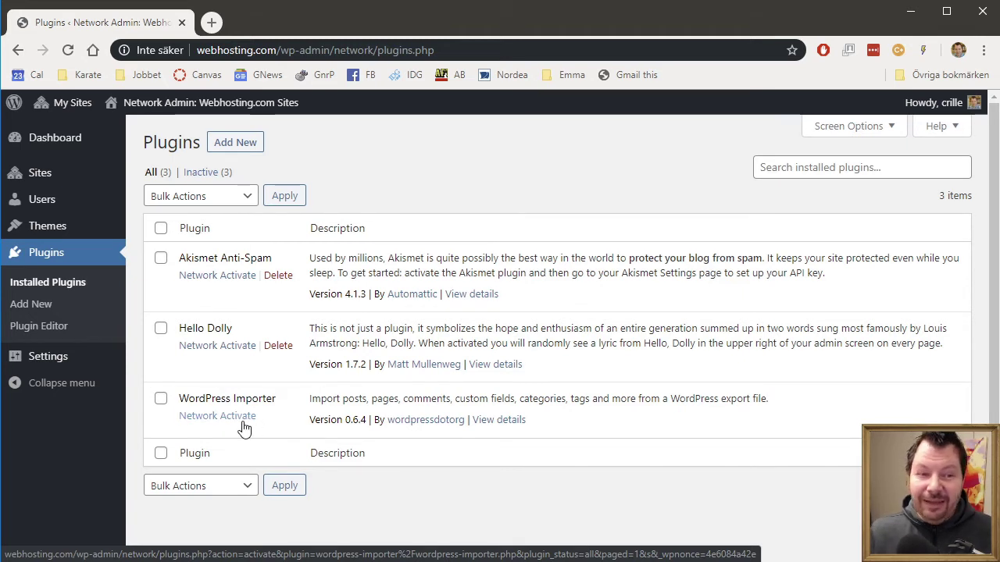
left_click(235, 416)
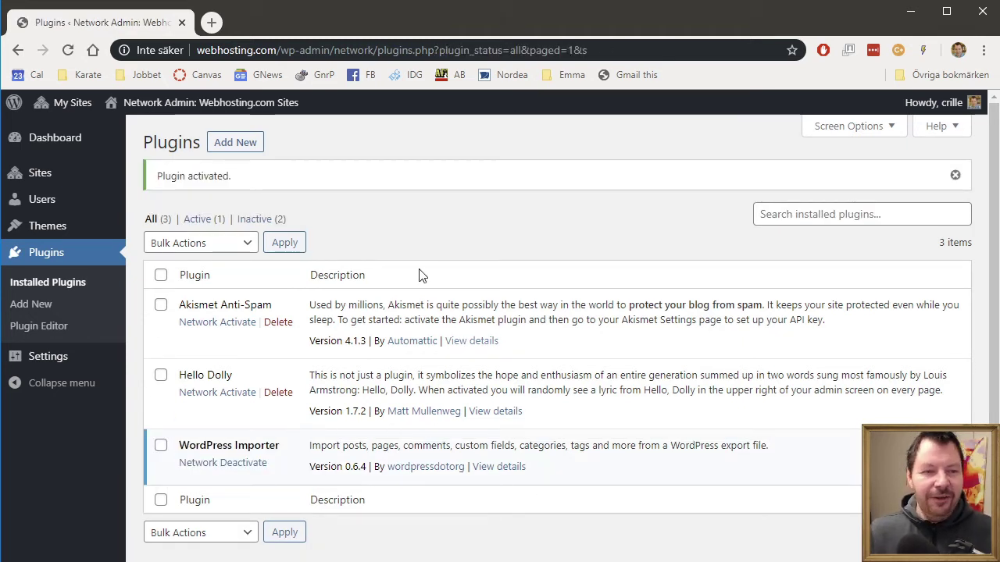
Step: Log out of the network admin account and load the Annas site front page
mouse_move(924, 110)
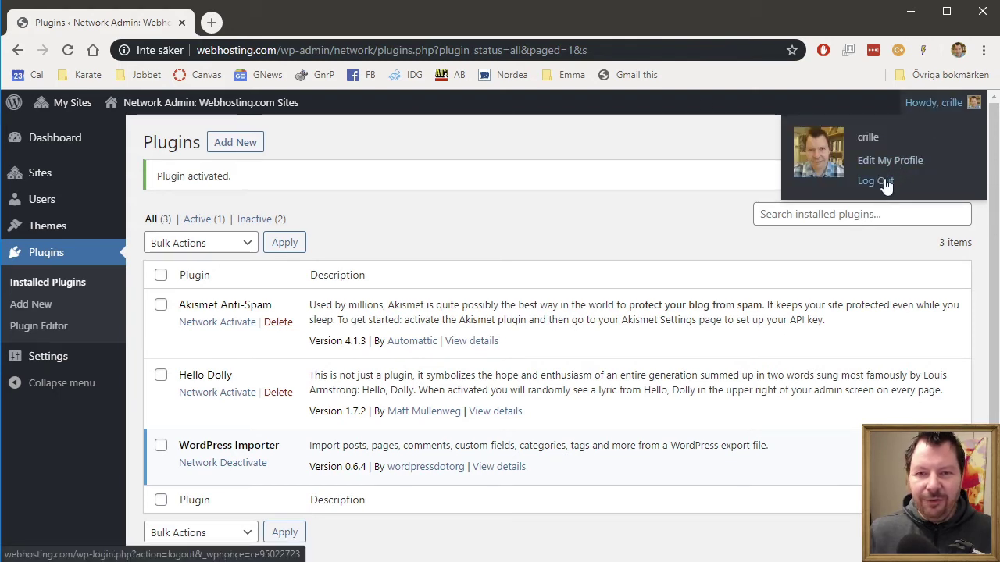
left_click(886, 184)
type("a")
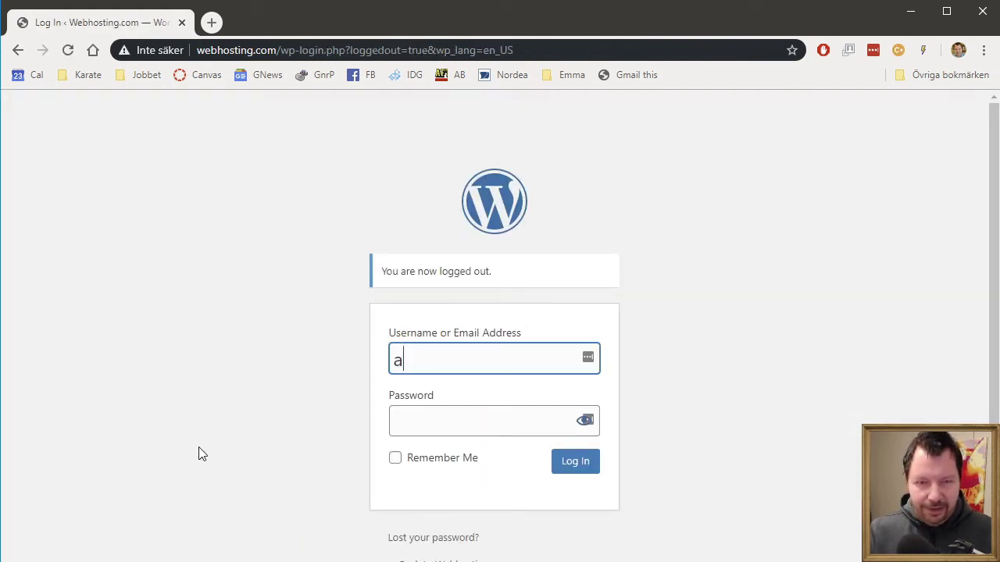
key("ctrl+l")
type("anna")
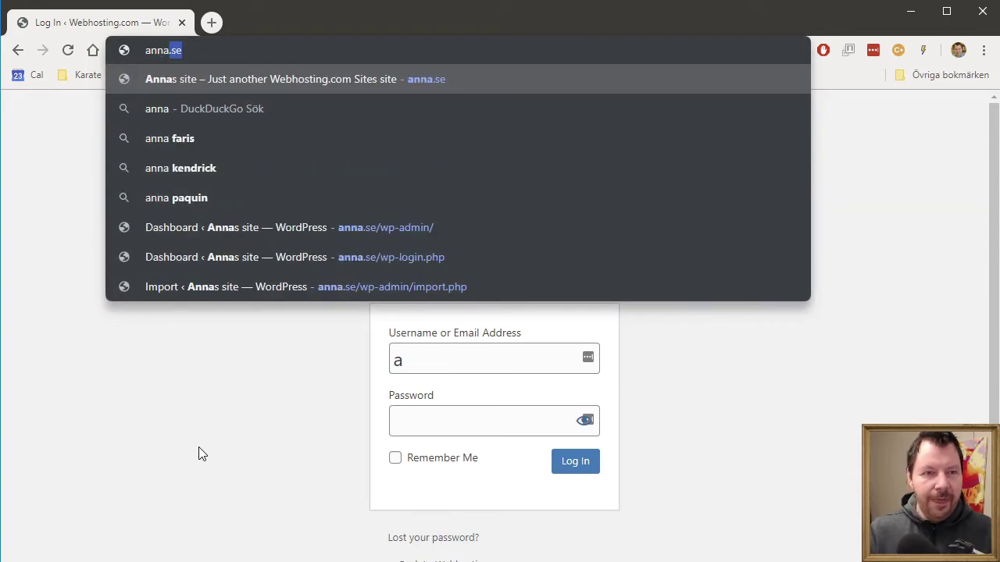
key("Return")
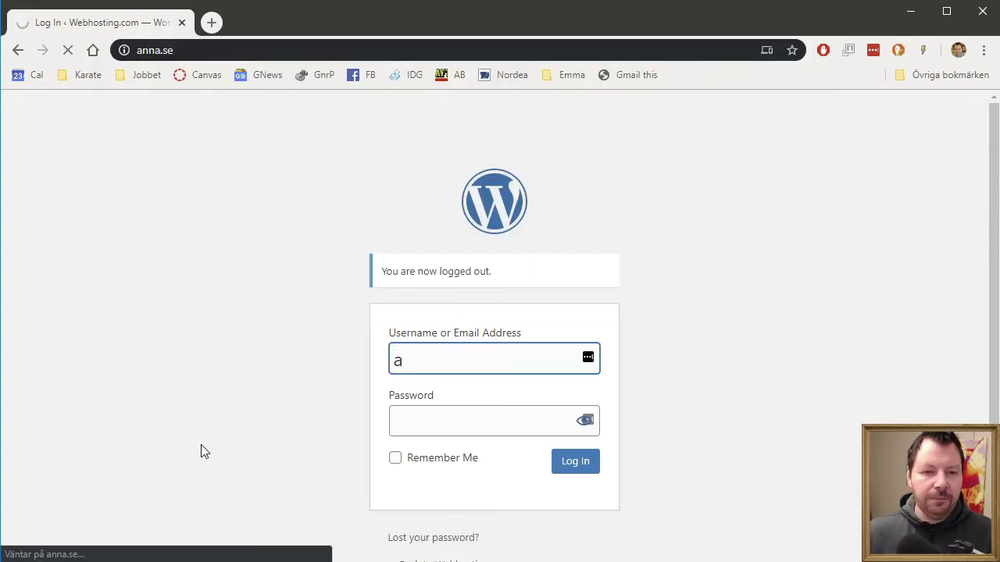
scroll(563, 406, "down", 2)
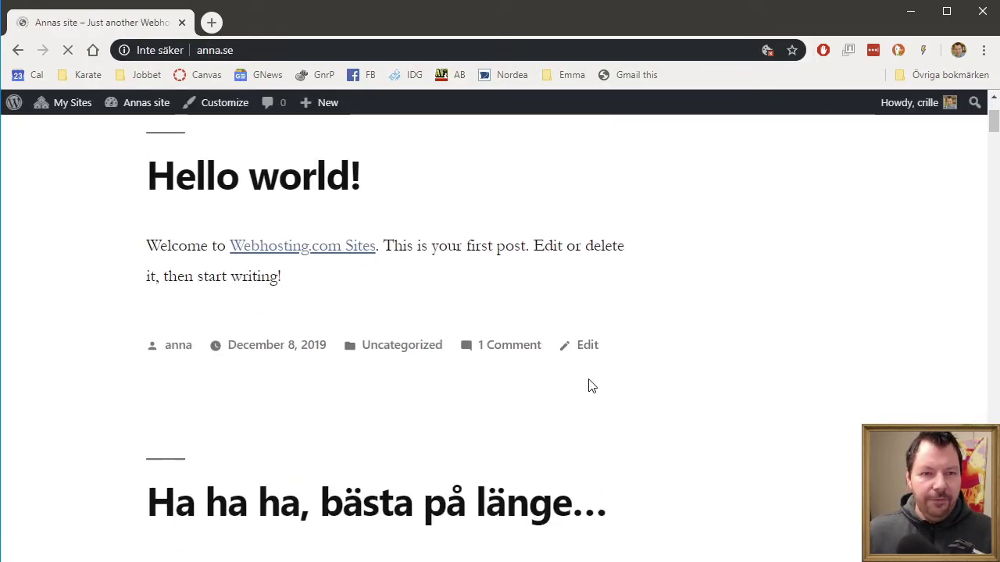
scroll(591, 386, "down", 3)
Step: Log out again and sign in with the subsite user's username and password
mouse_move(950, 103)
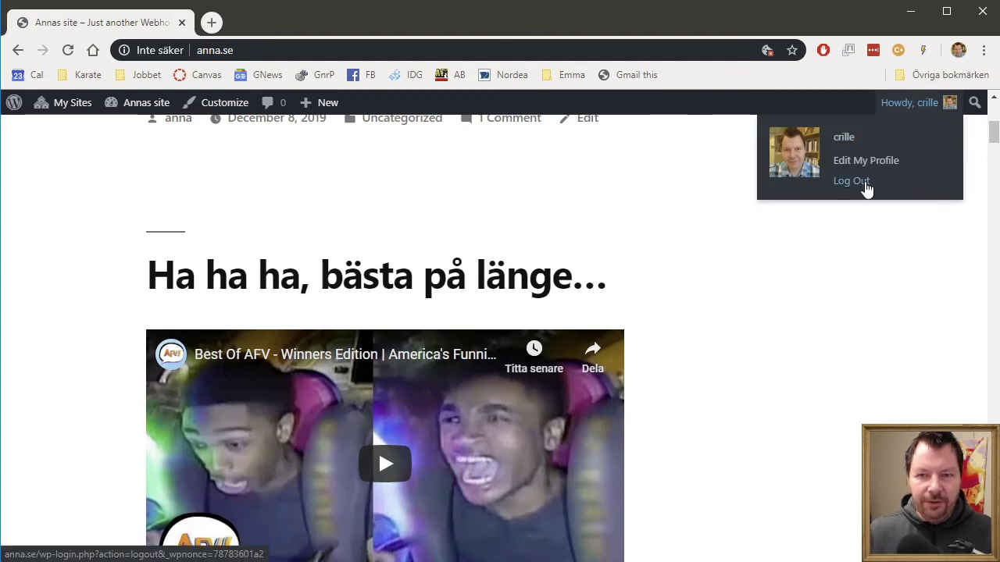
left_click(852, 182)
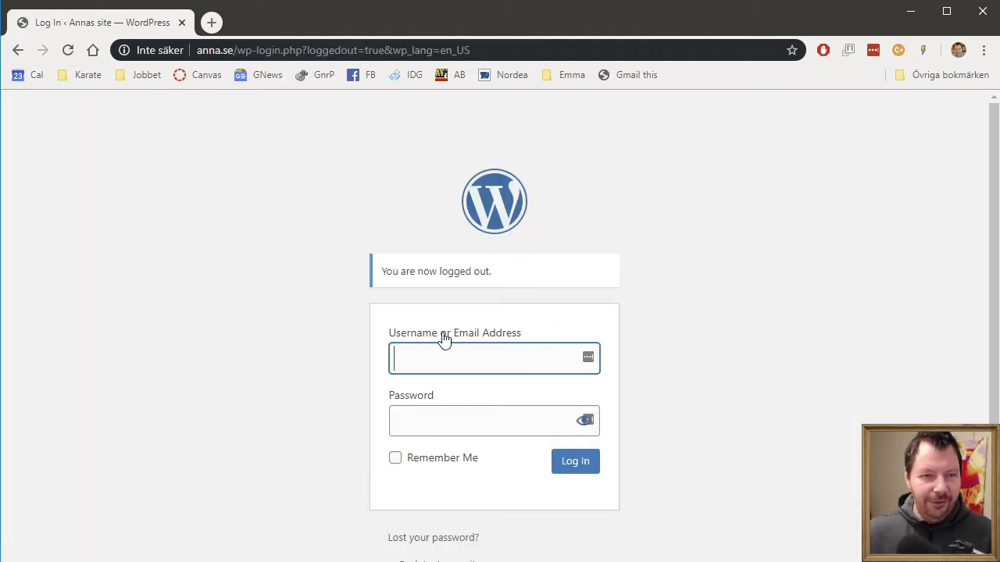
left_click(435, 355)
type("anna")
key("Tab")
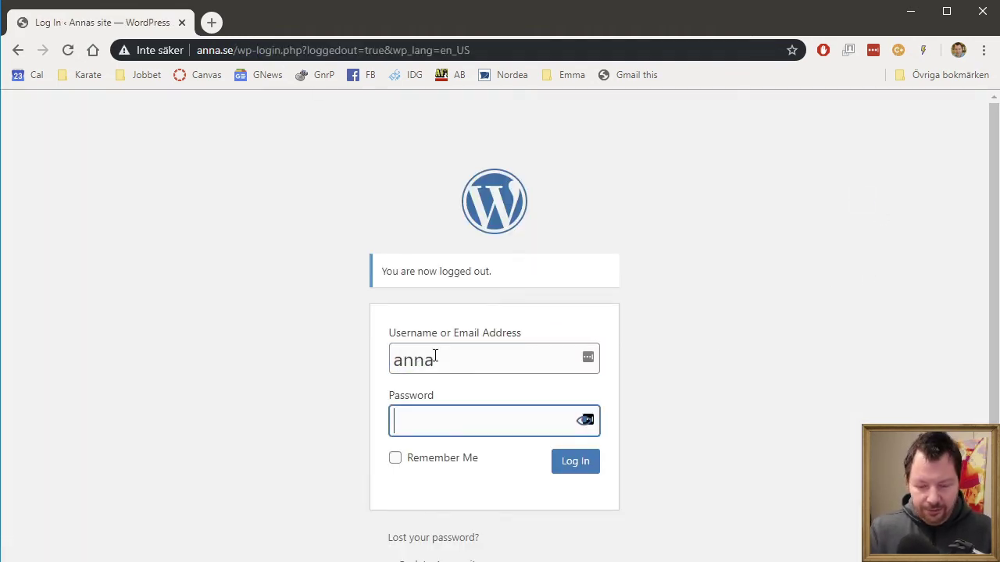
type("••••")
key("Return")
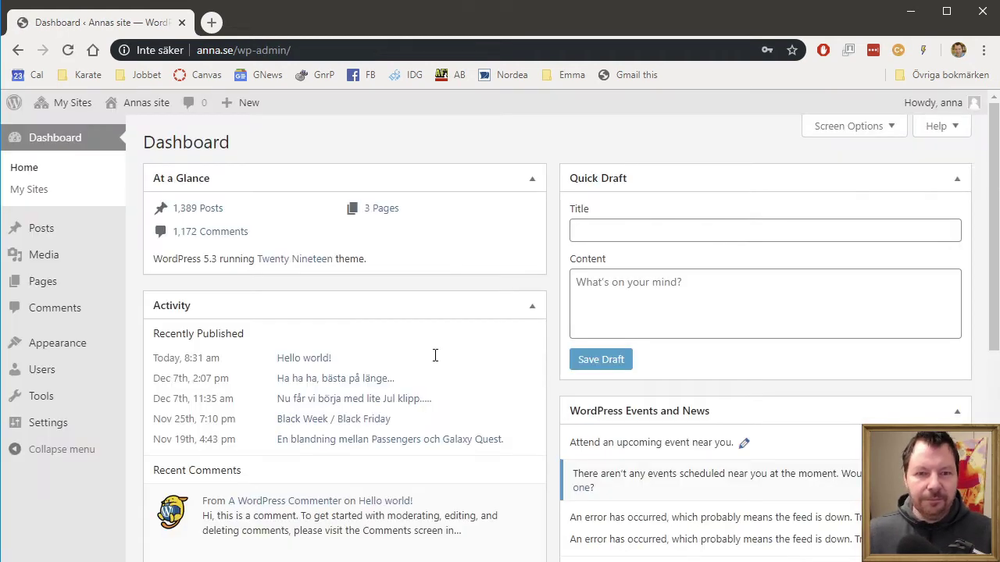
Step: Dismiss the LastPass save prompt and open Tools > Import on Annas site
left_click(852, 211)
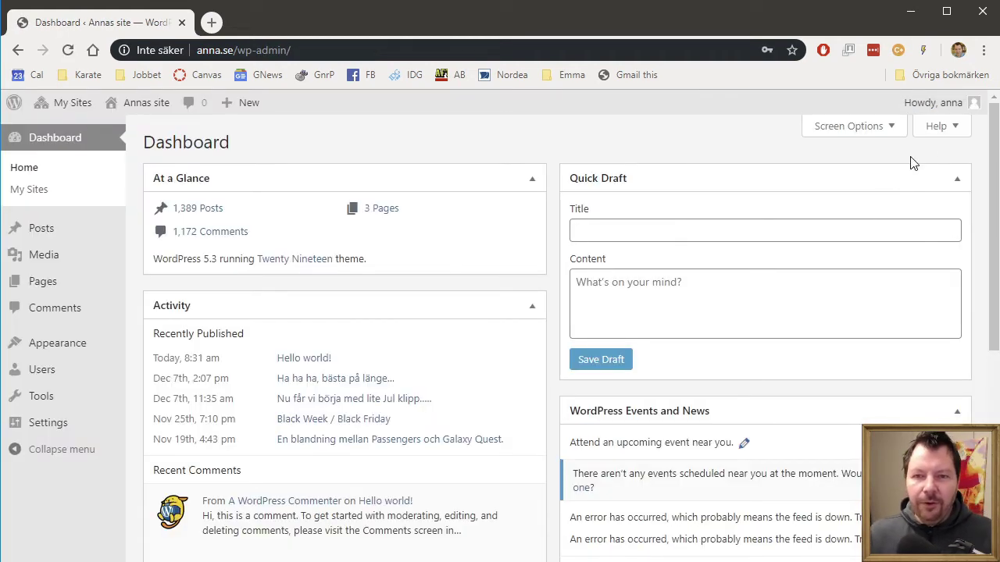
mouse_move(948, 105)
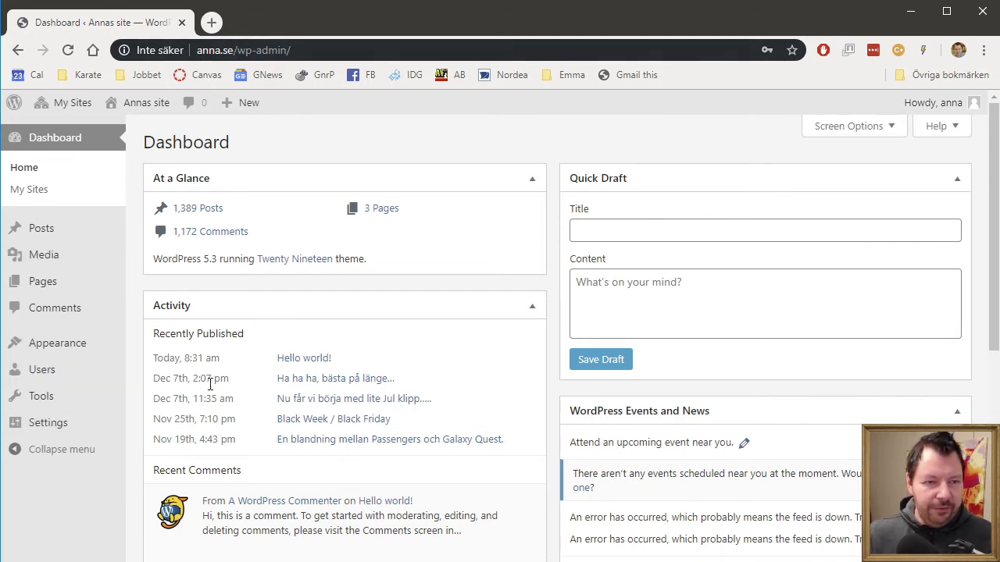
mouse_move(61, 396)
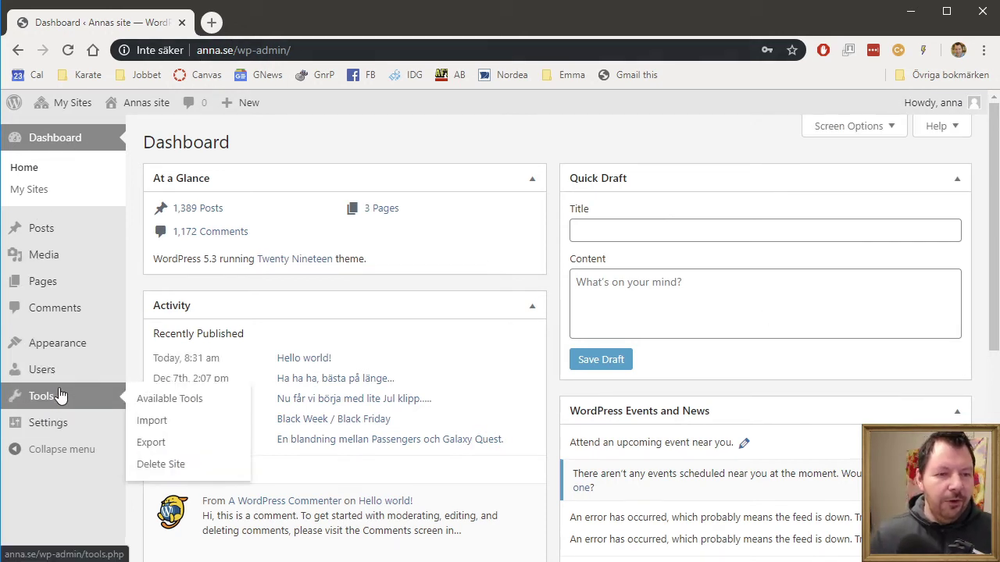
left_click(159, 422)
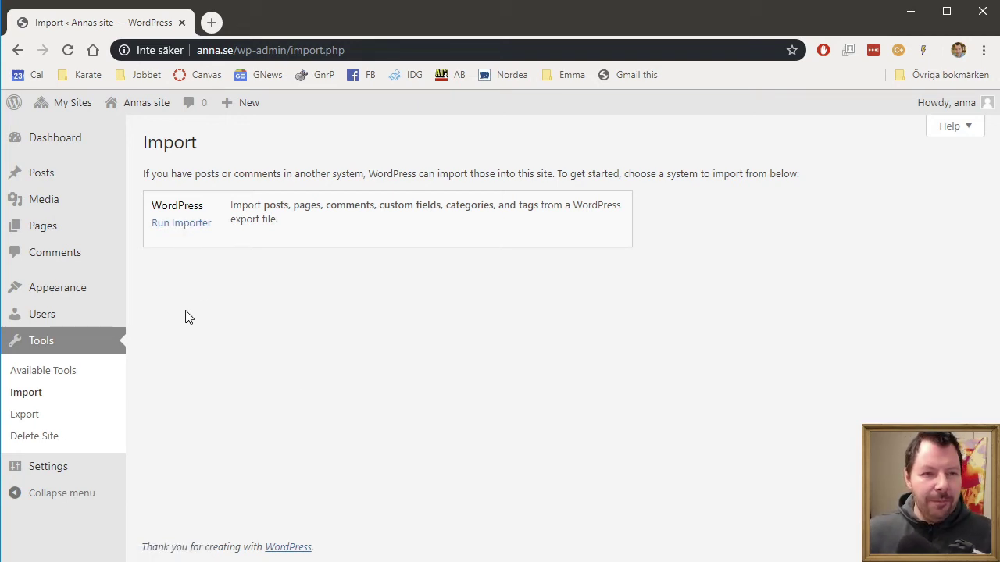
Step: Activate the HappenStance theme under Appearance > Themes on Annas site
mouse_move(91, 301)
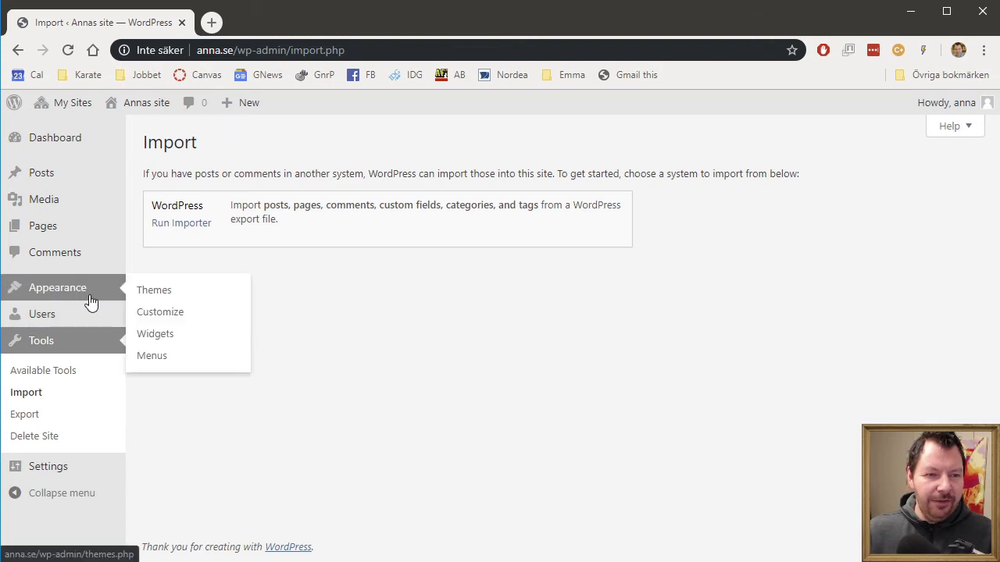
left_click(157, 293)
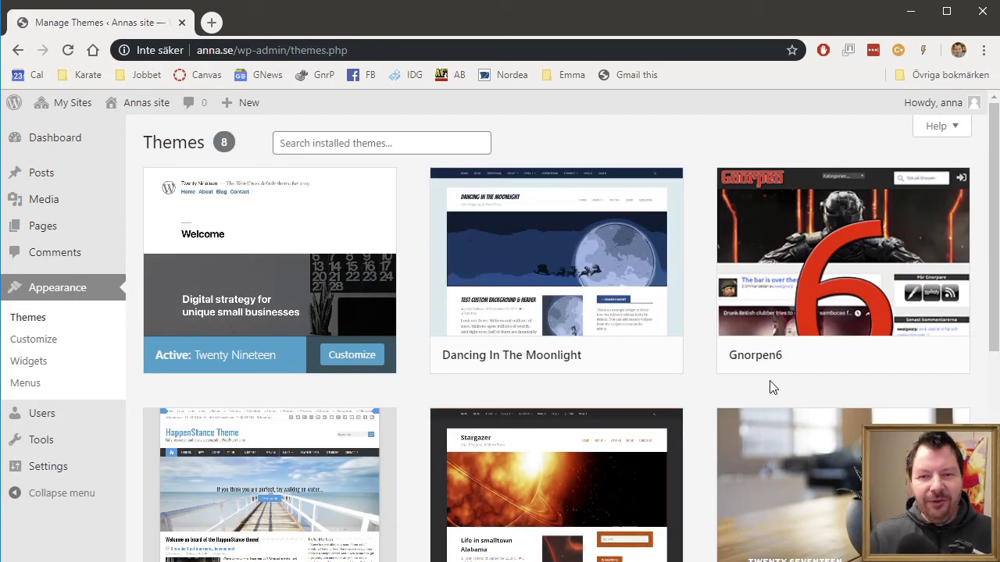
scroll(637, 385, "down", 2)
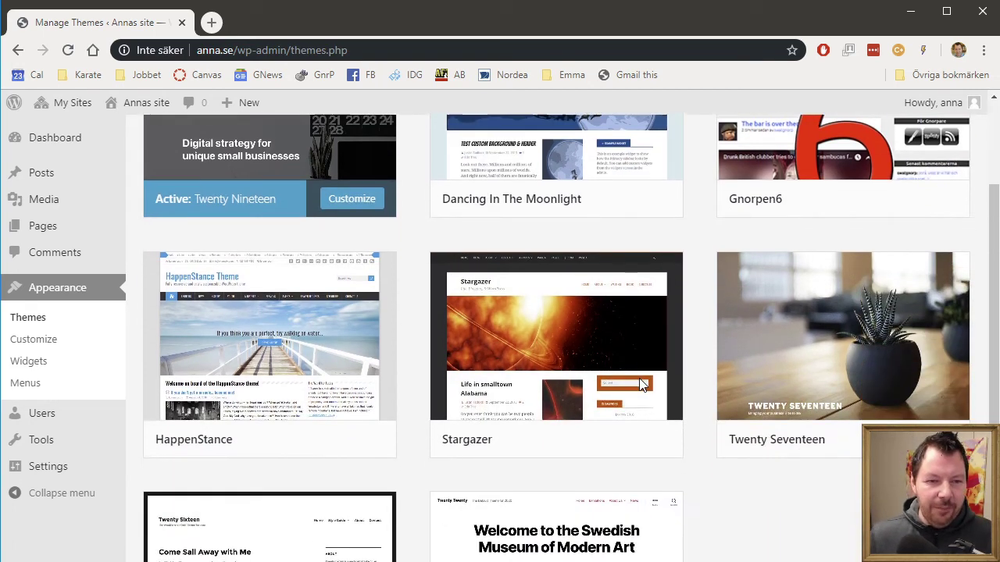
left_click(281, 443)
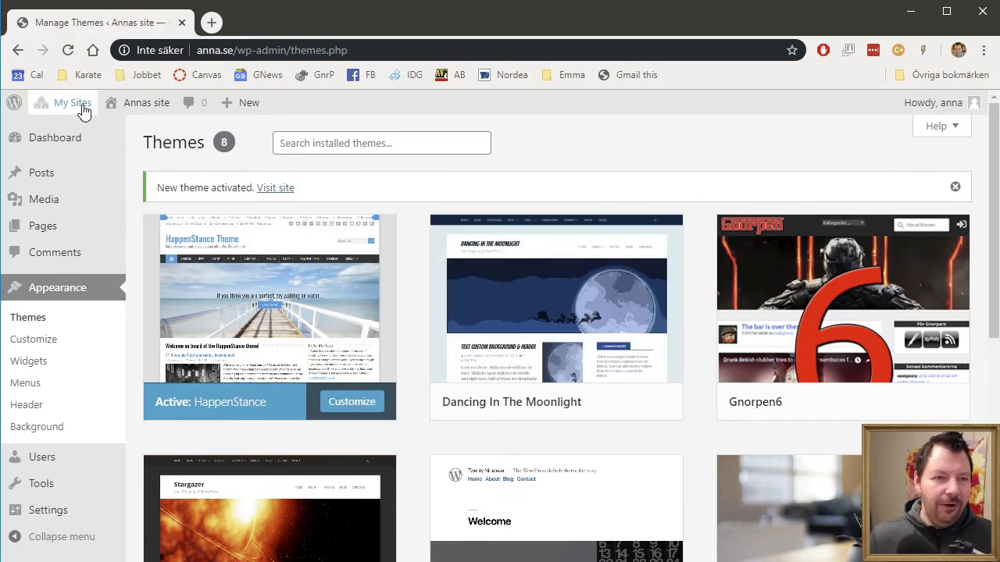
Step: Visit the site and scroll through its imported posts and archives under HappenStance
mouse_move(149, 102)
left_click(129, 130)
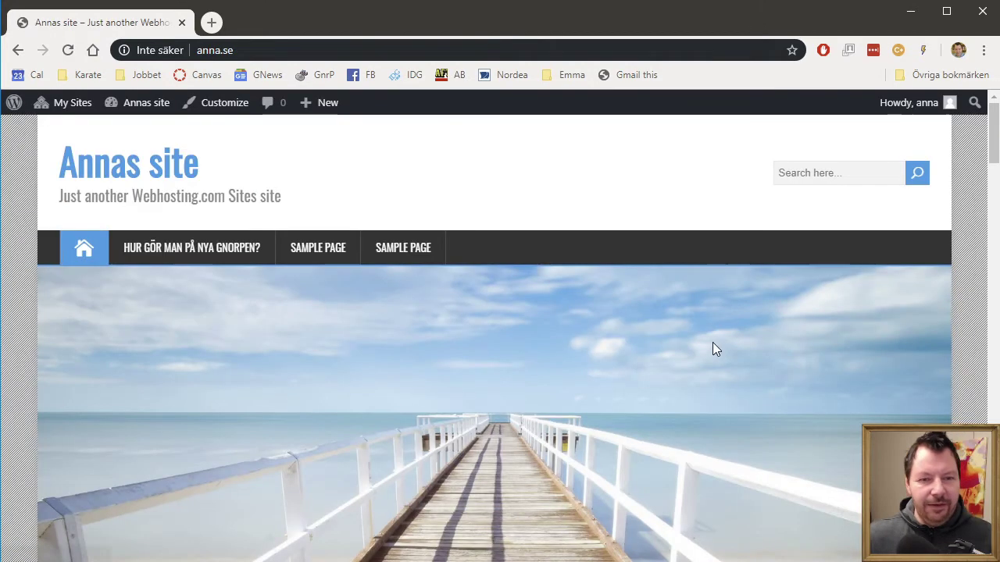
scroll(800, 437, "down", 10)
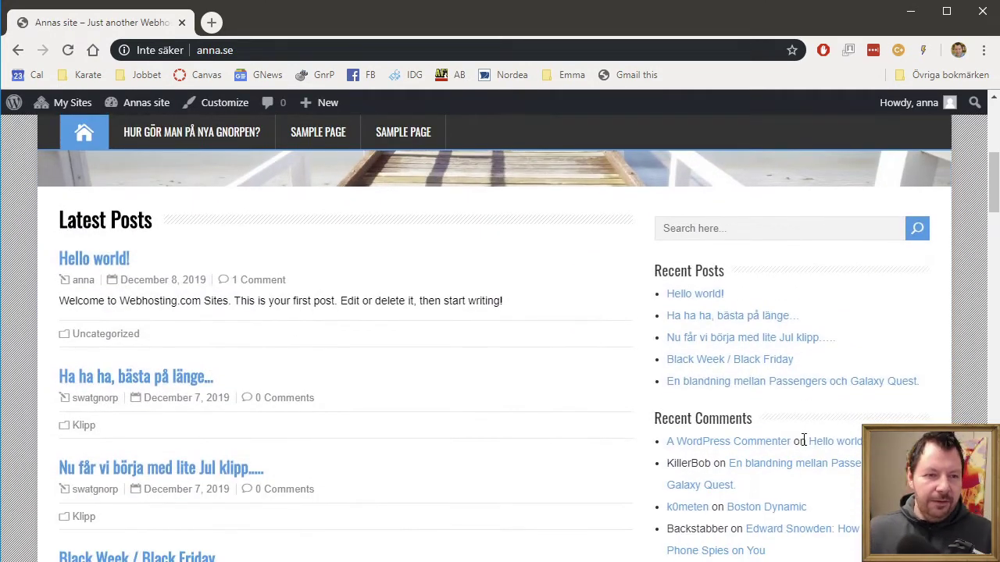
scroll(804, 443, "down", 2)
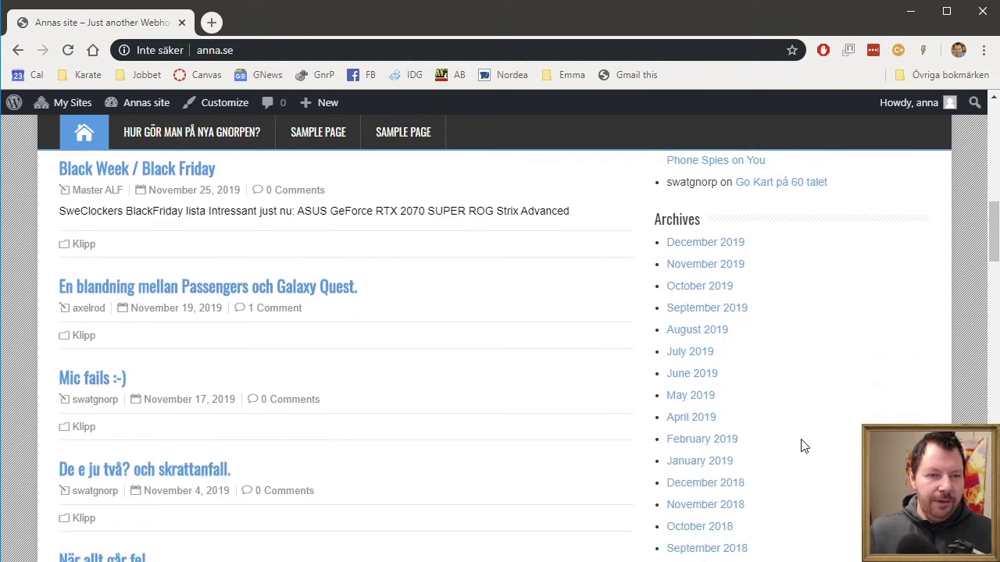
scroll(804, 446, "down", 1)
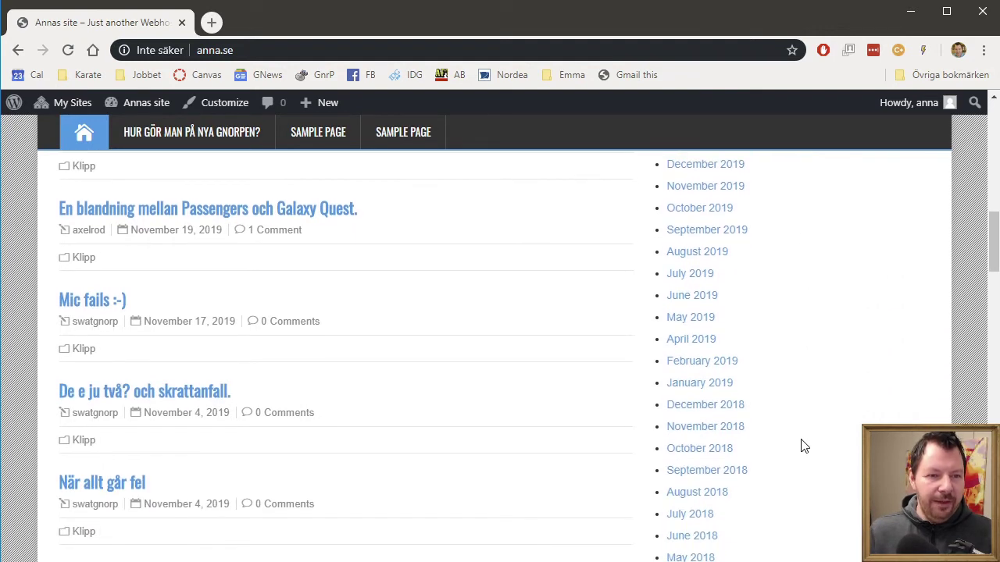
scroll(804, 446, "down", 4)
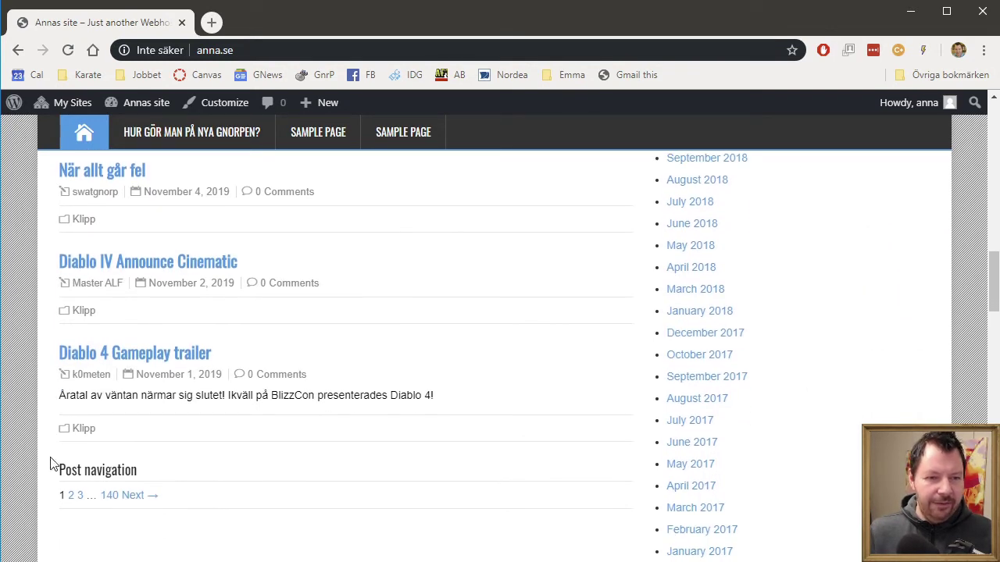
scroll(173, 274, "up", 1)
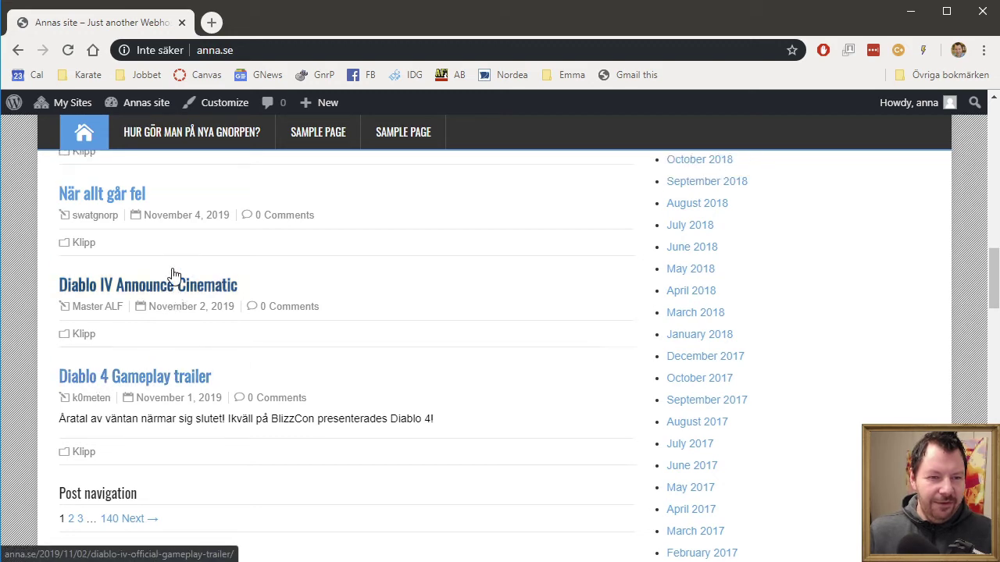
scroll(187, 289, "up", 15)
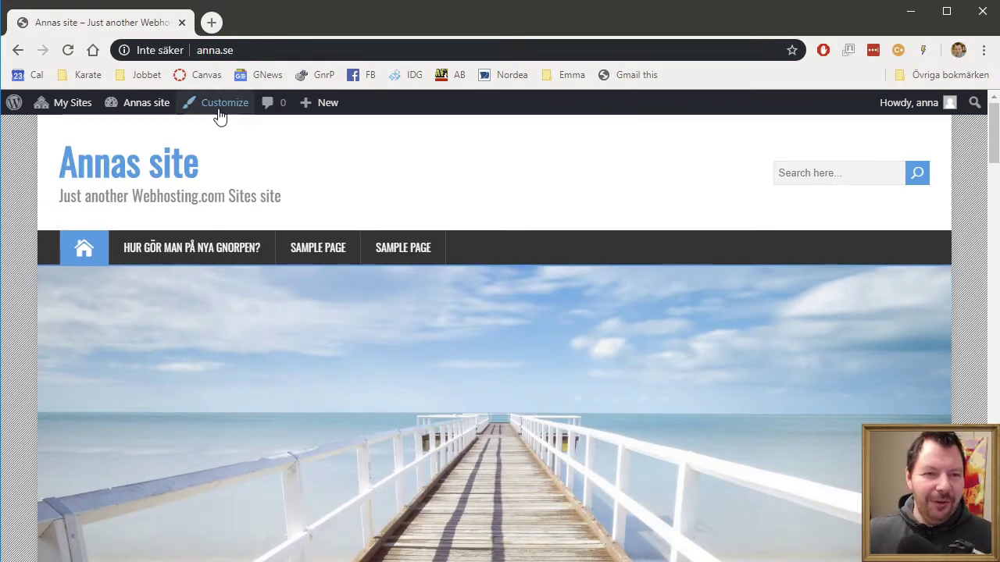
Step: Return to the installed themes and activate Gnorpen6 on Annas site
mouse_move(143, 106)
left_click(136, 152)
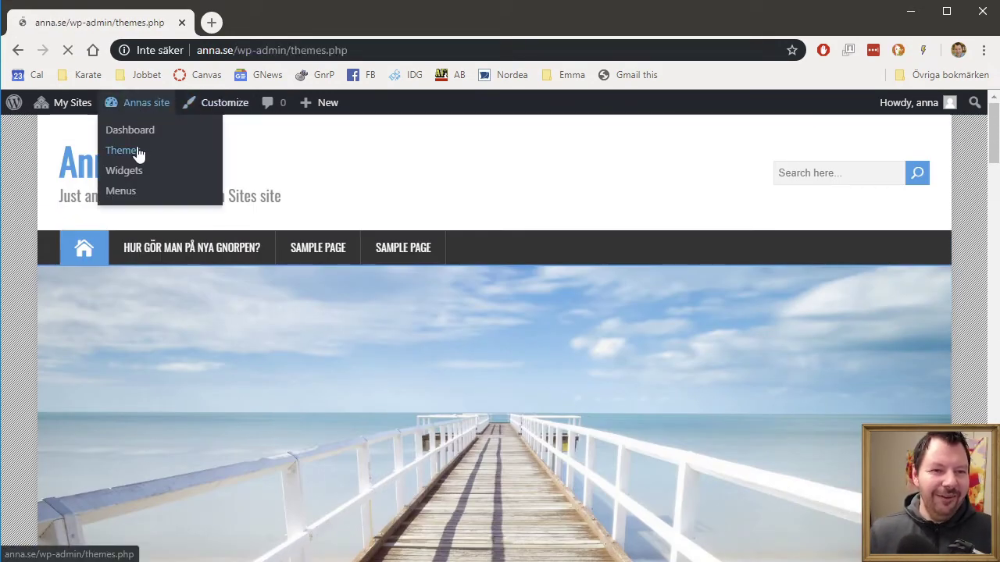
scroll(483, 395, "down", 3)
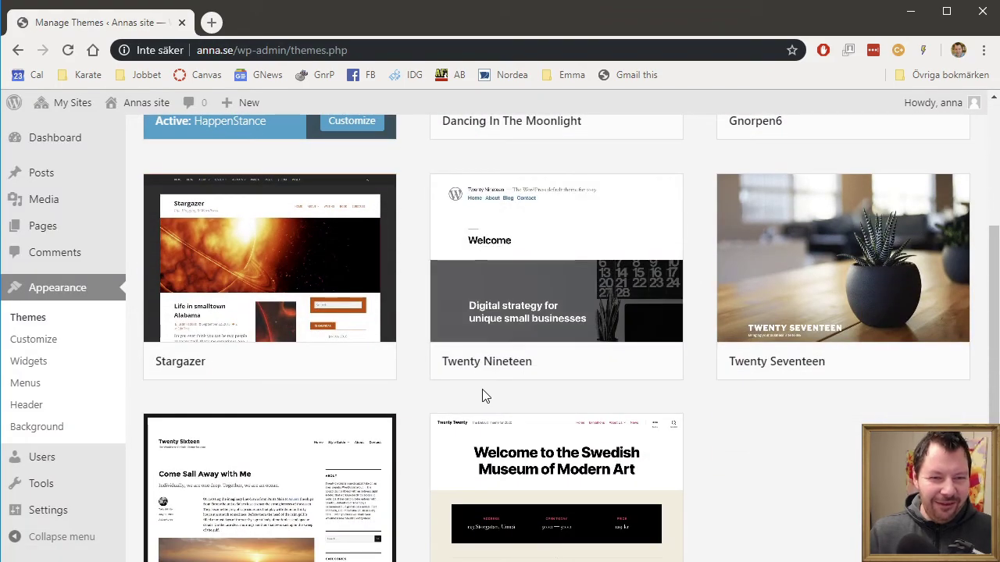
scroll(848, 464, "down", 1)
scroll(847, 459, "up", 2)
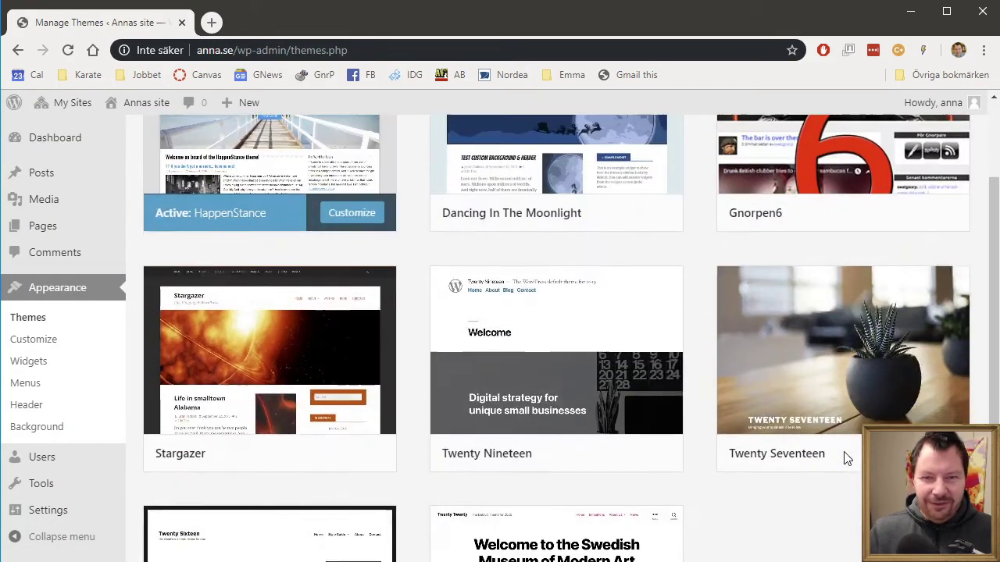
scroll(844, 458, "up", 2)
left_click(852, 356)
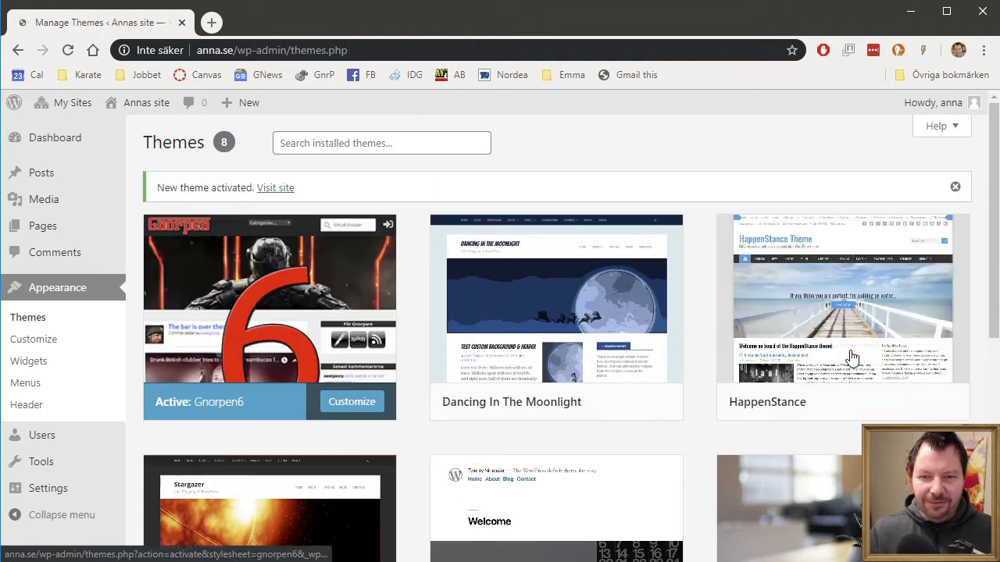
Step: Visit the site and scroll through its posts and archive list under the Gnorpen6 theme
mouse_move(127, 107)
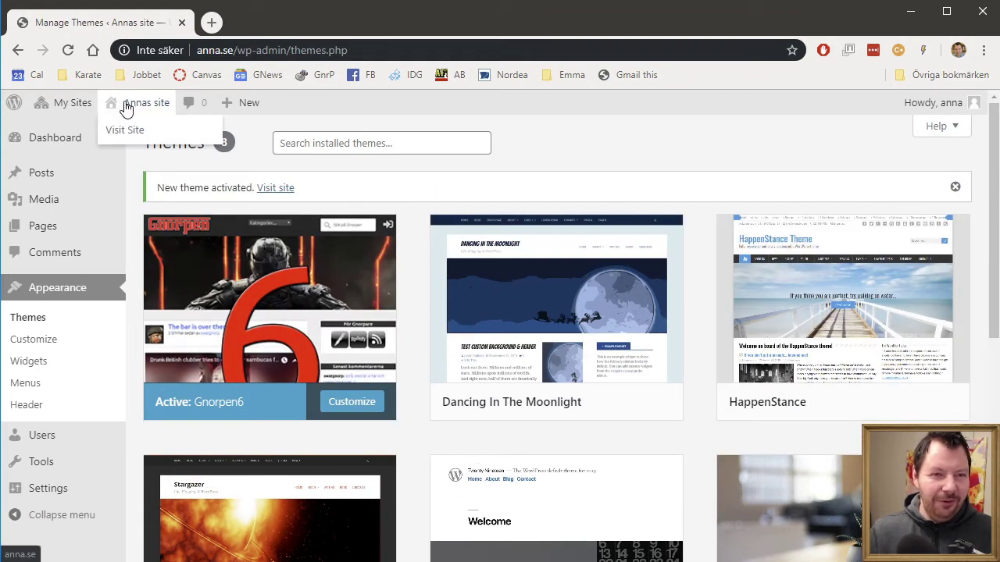
left_click(126, 134)
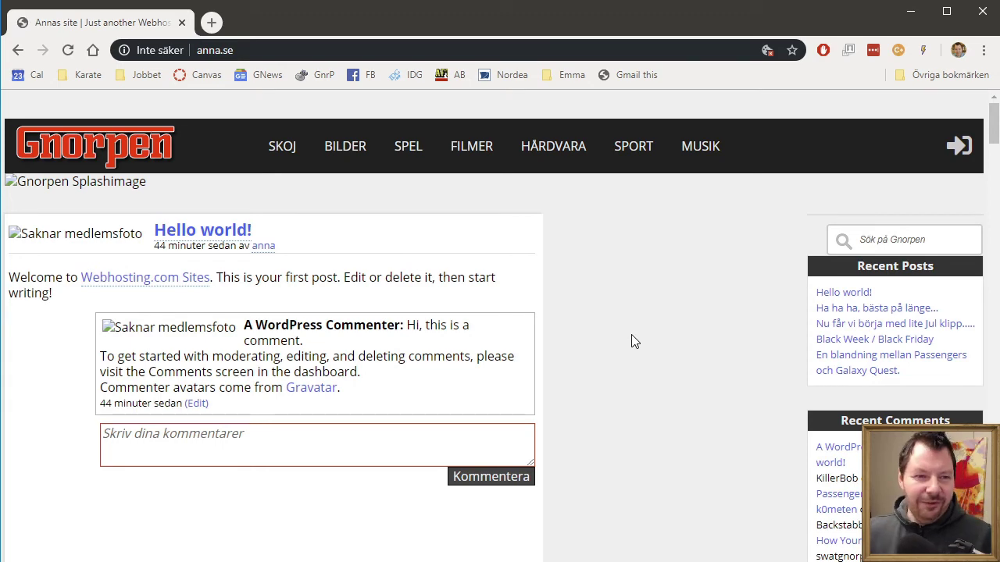
scroll(631, 335, "down", 8)
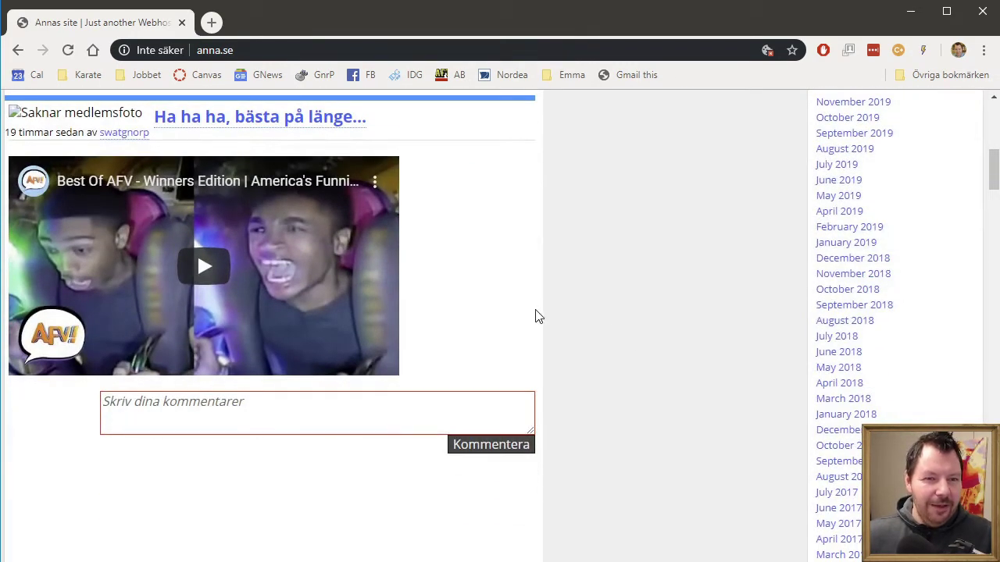
scroll(537, 314, "down", 5)
scroll(473, 302, "down", 7)
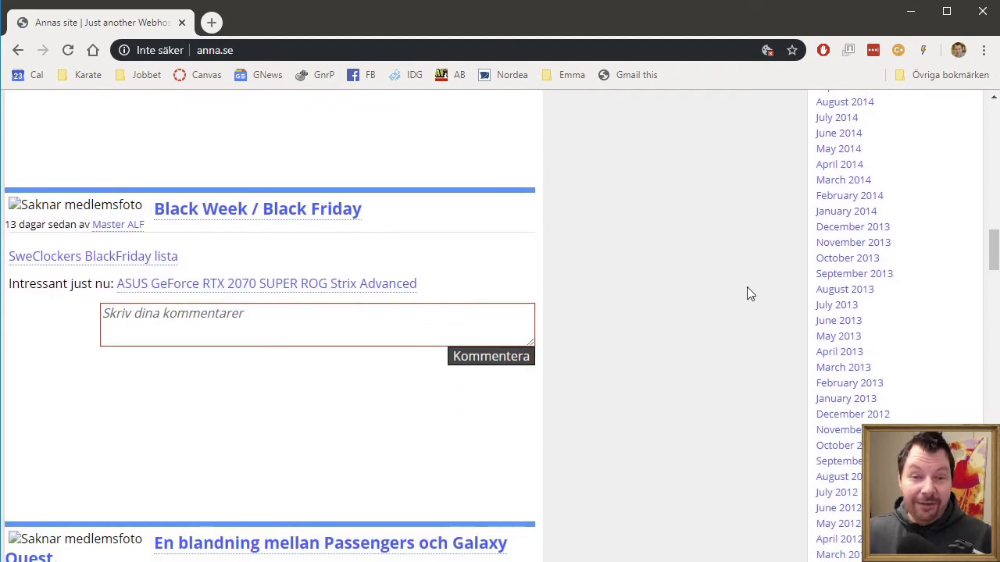
scroll(738, 291, "up", 20)
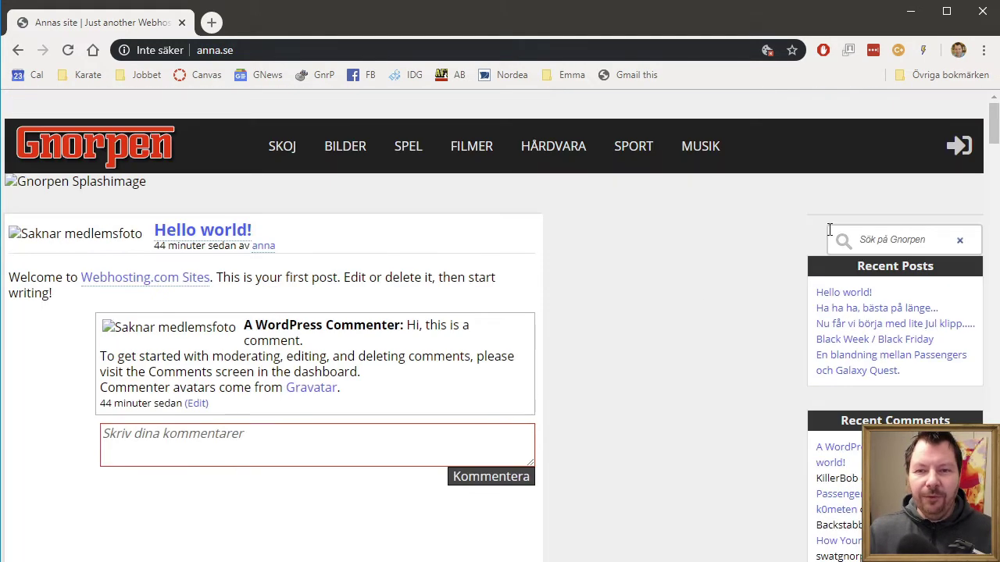
Step: Go to bertil.se, correcting a mistyped address, and scroll through Bertils site's imported posts
left_click(442, 53)
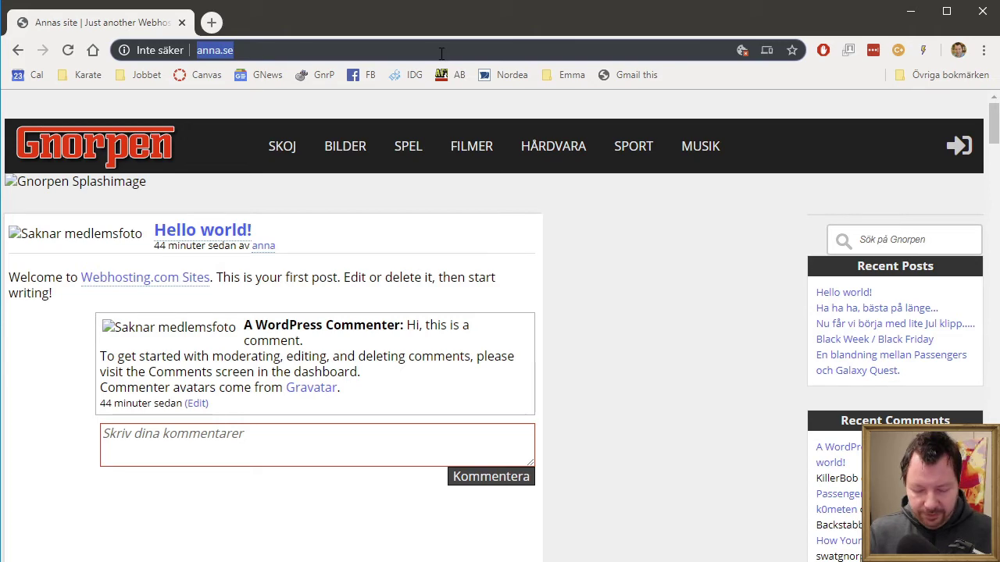
type("beryt")
key("BackSpace")
key("BackSpace")
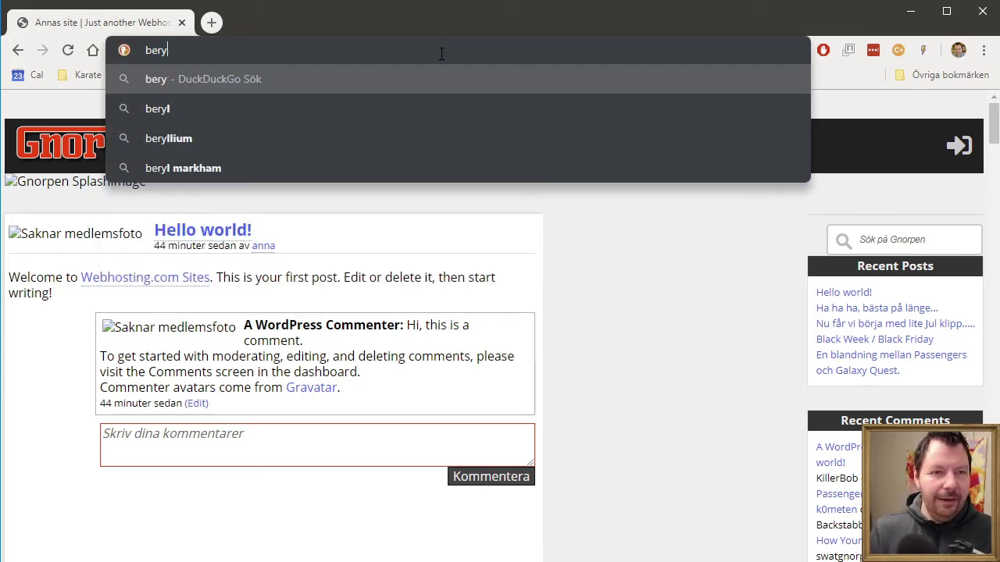
type("tl.se")
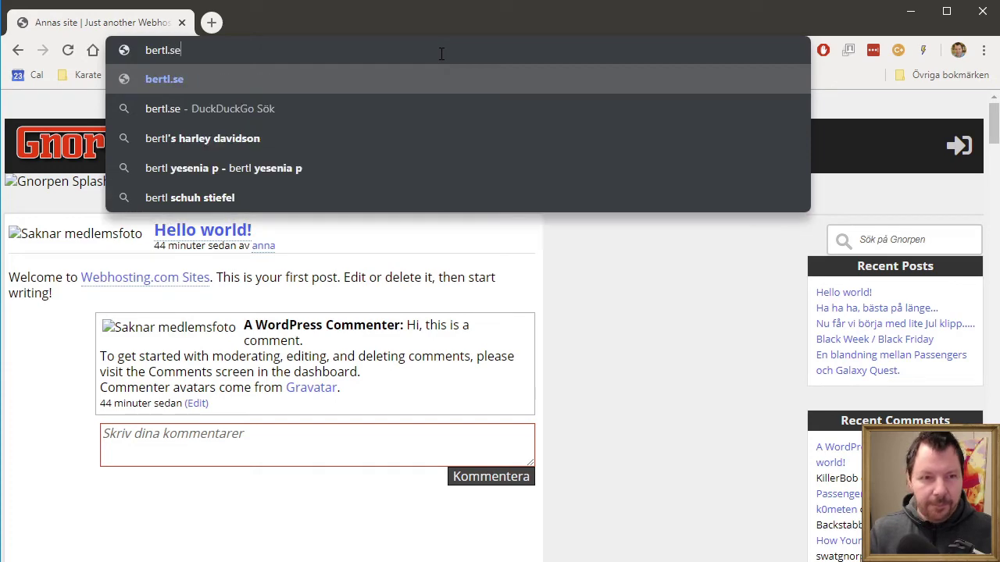
key("Escape")
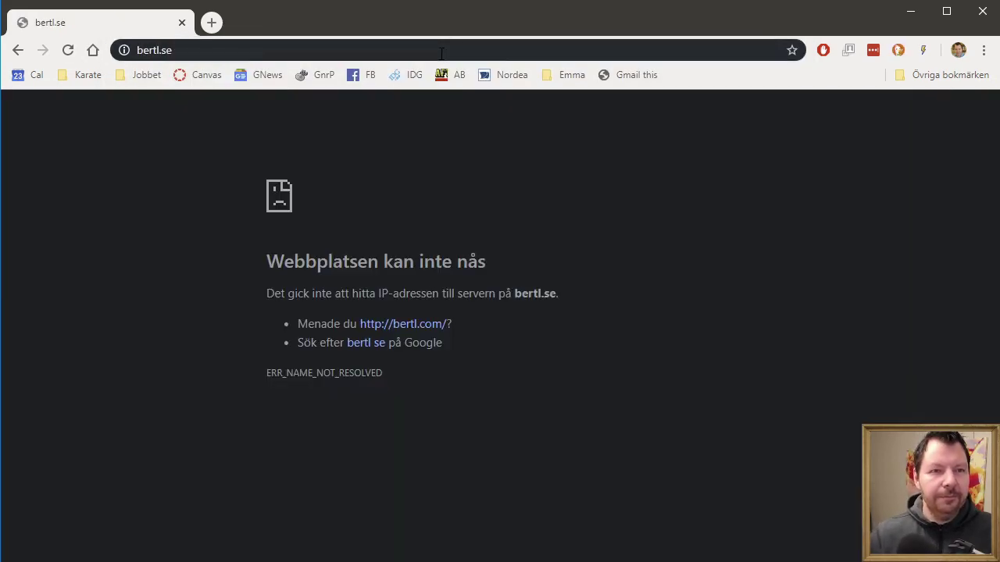
left_click(282, 56)
type("ber")
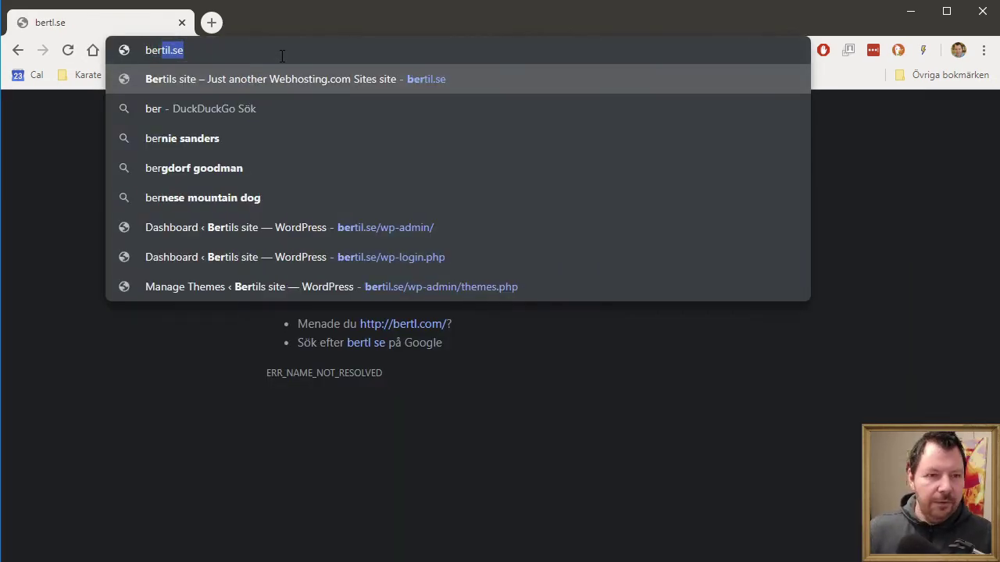
key("Return")
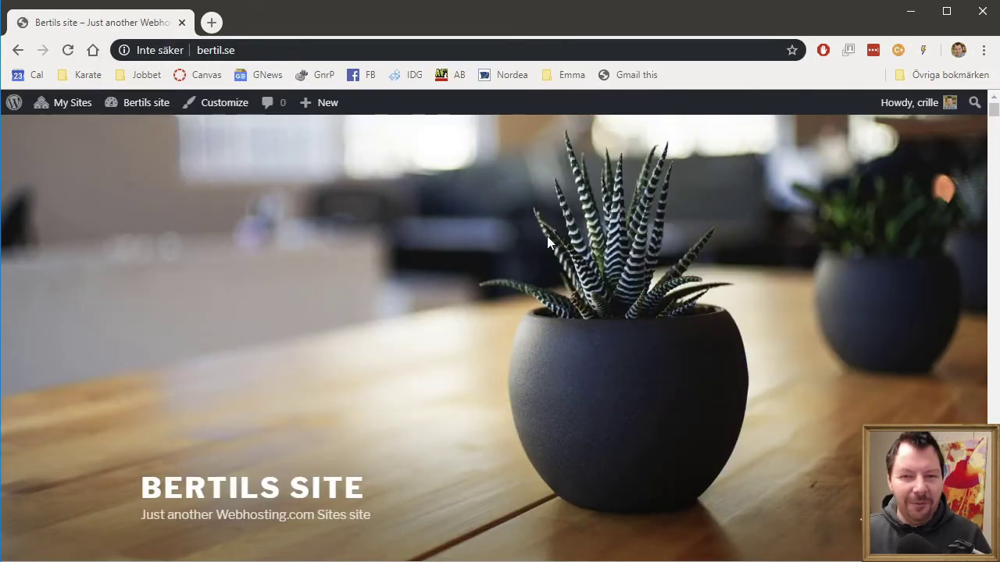
scroll(813, 226, "down", 7)
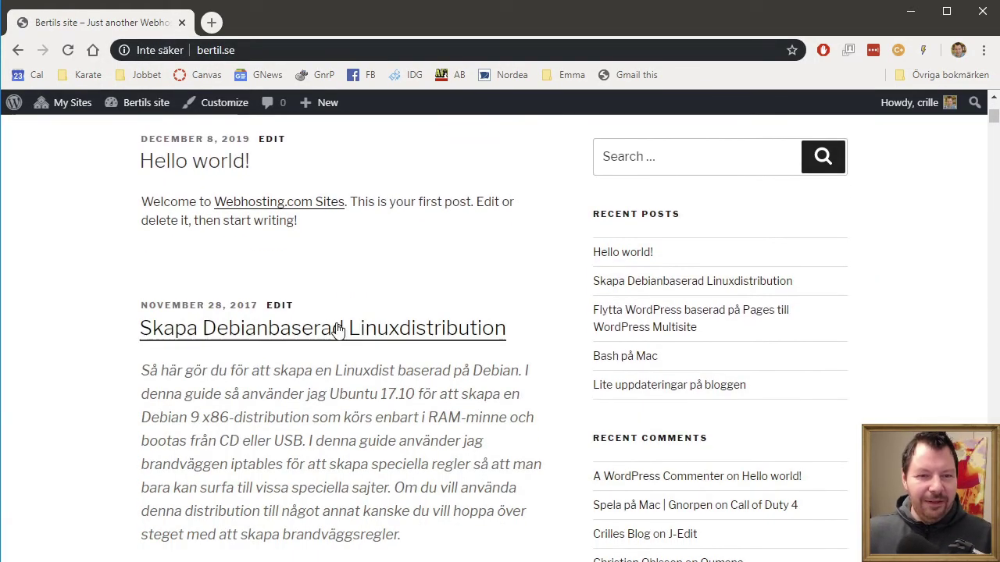
scroll(391, 390, "down", 3)
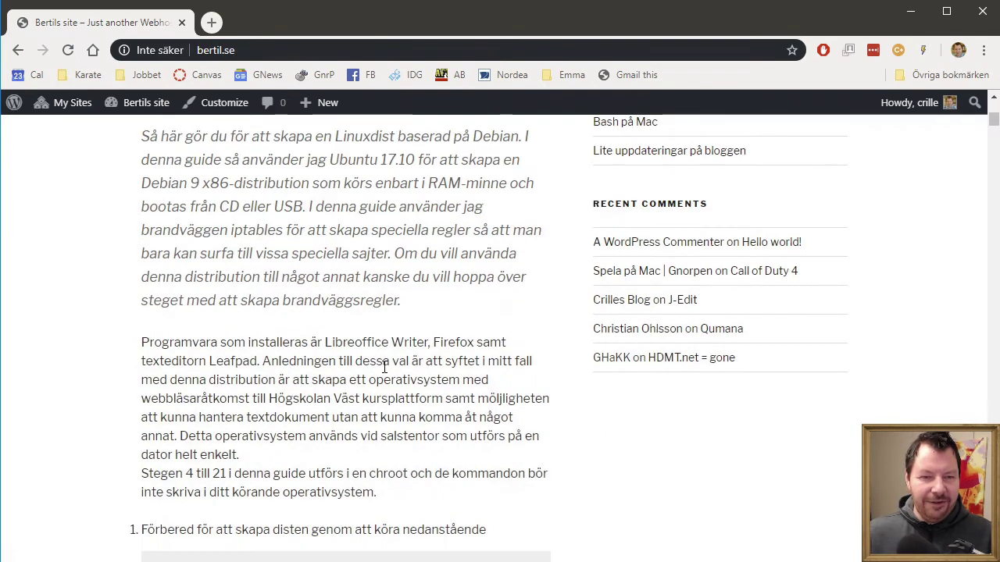
scroll(404, 367, "up", 2)
scroll(403, 367, "up", 8)
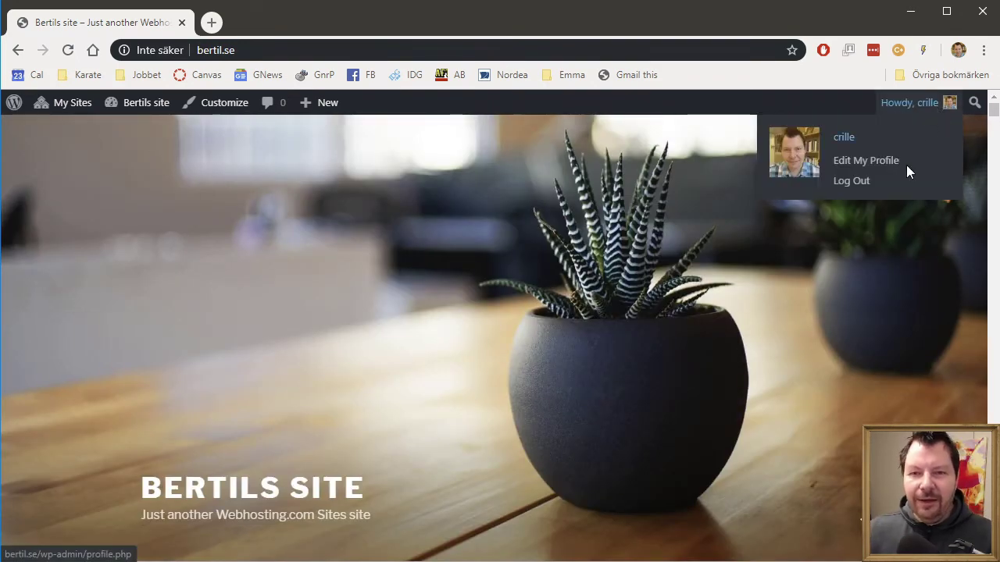
Step: Log out and sign back in with Bertils site's own username and password, declining LastPass
mouse_move(918, 102)
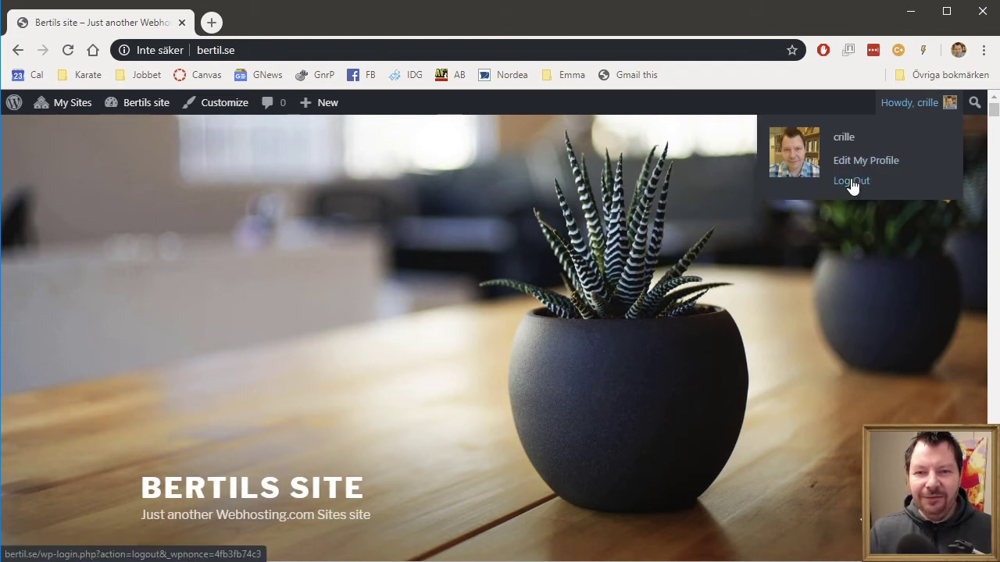
left_click(850, 185)
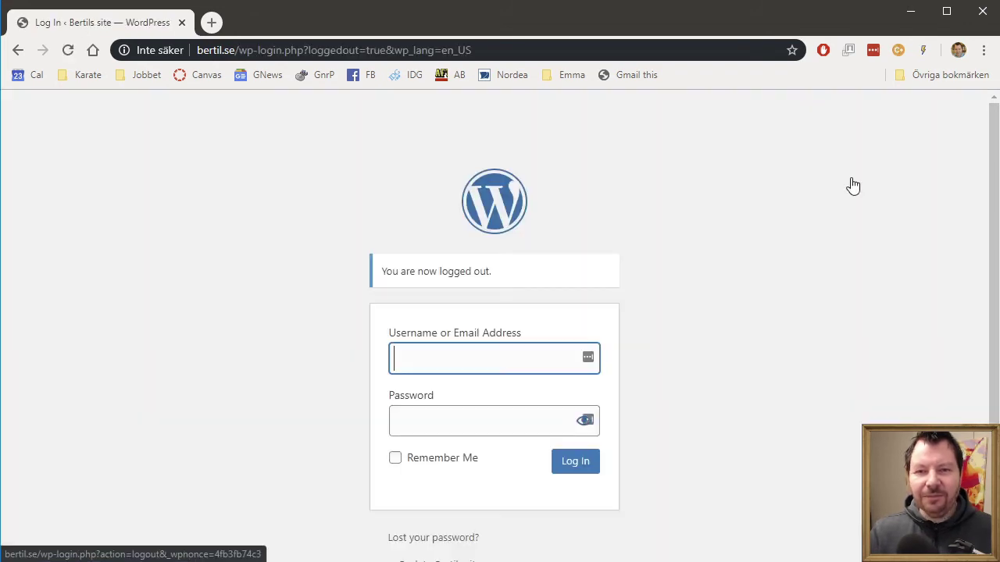
left_click(430, 375)
type("bertil")
key("Tab")
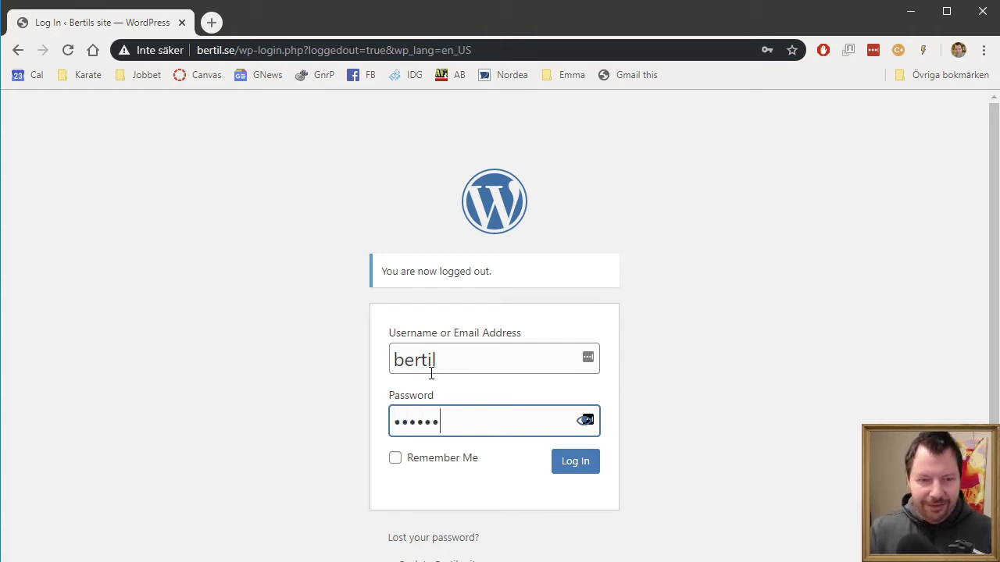
key("Return")
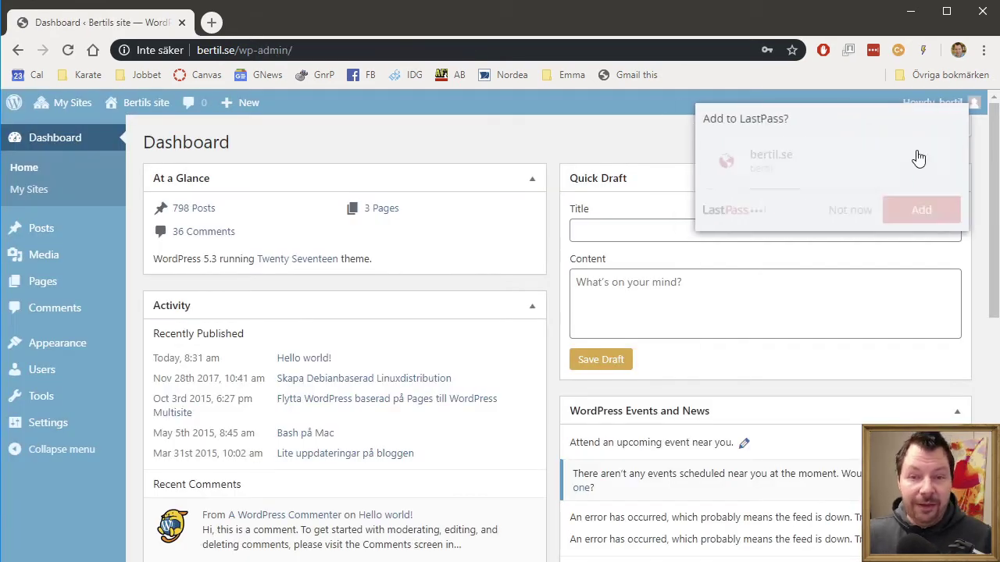
left_click(853, 211)
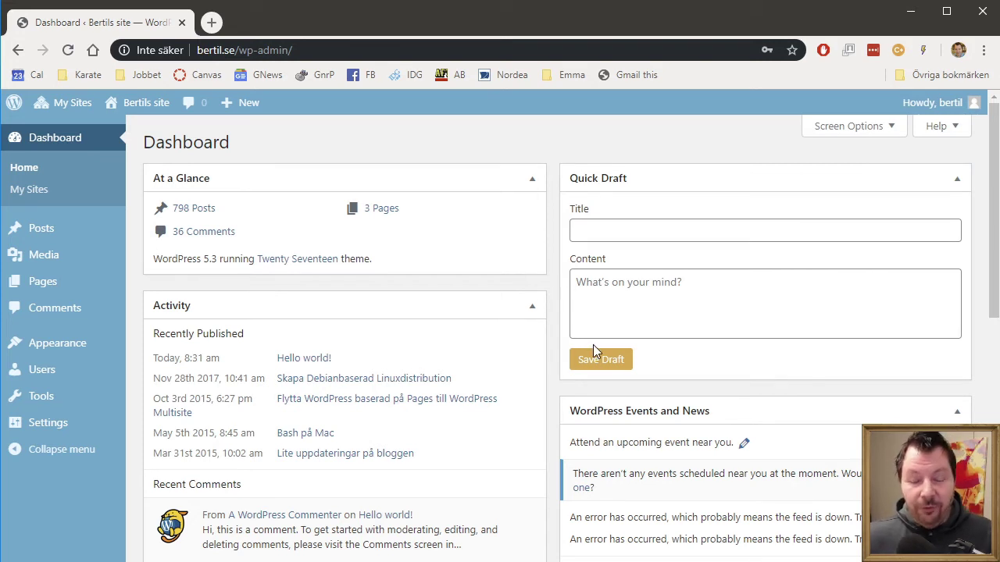
Step: Open Tools > Import on Bertils site to reach the WordPress importer
mouse_move(74, 395)
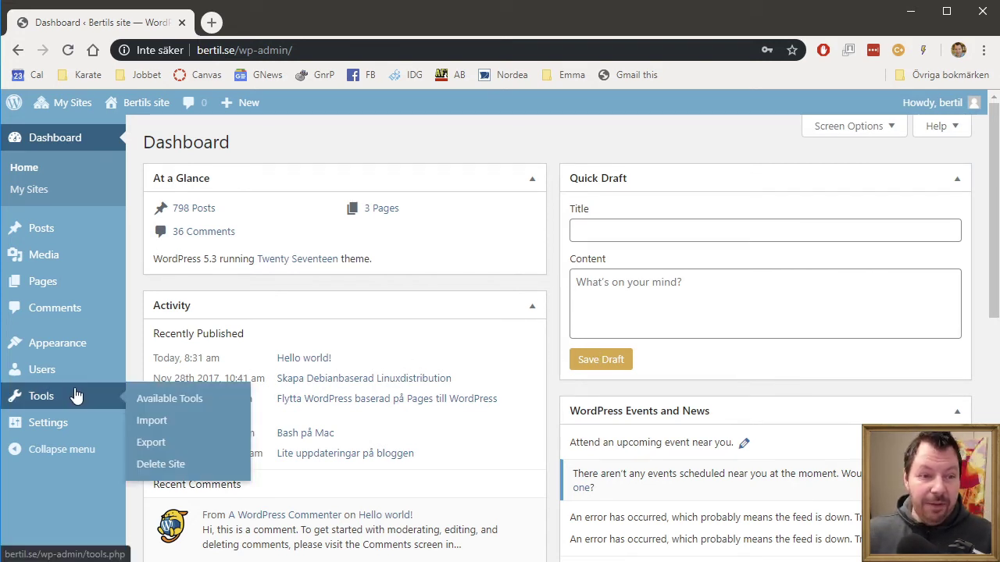
left_click(152, 422)
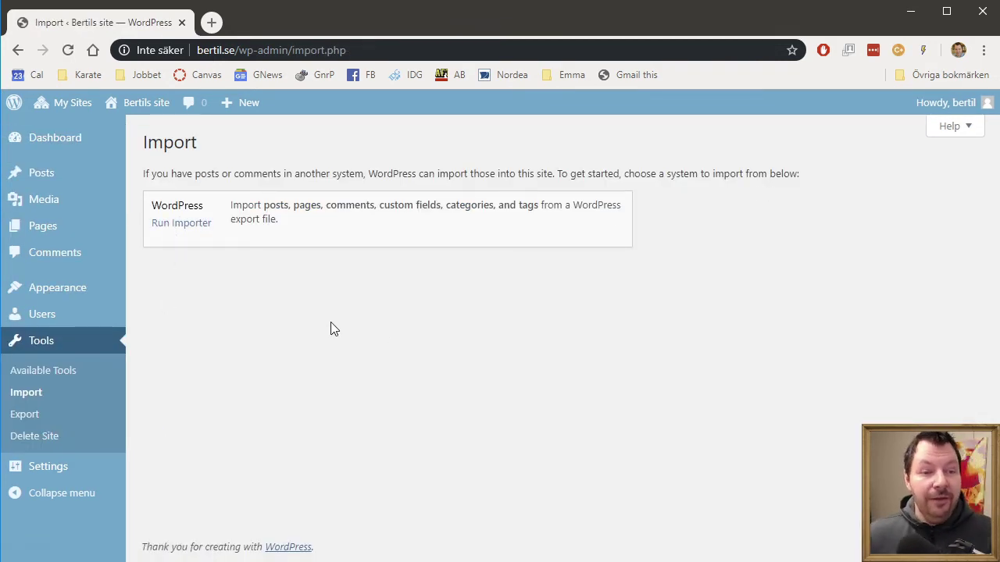
Step: Browse Bertils site's installed themes and activate Stargazer
mouse_move(79, 302)
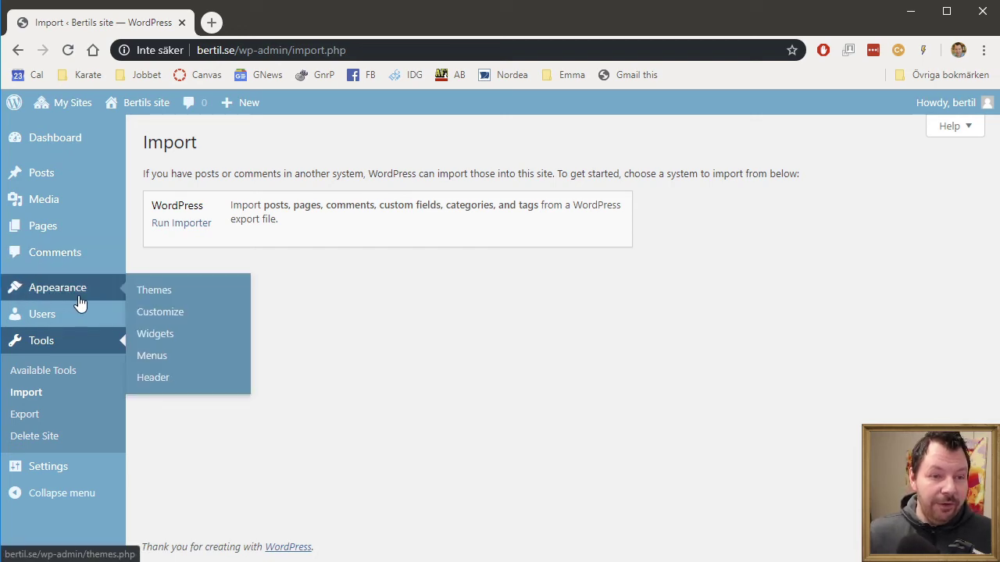
left_click(173, 299)
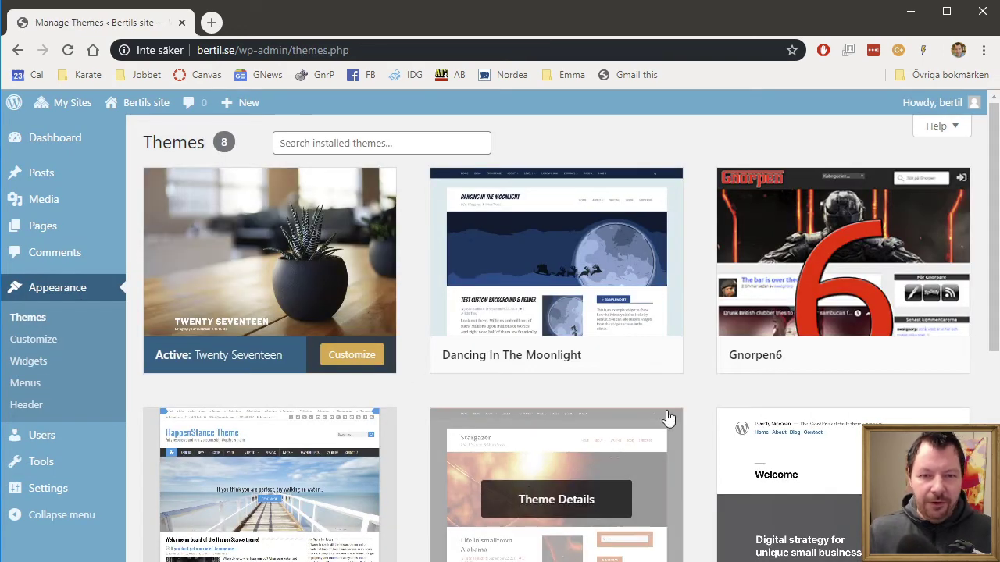
scroll(731, 379, "down", 2)
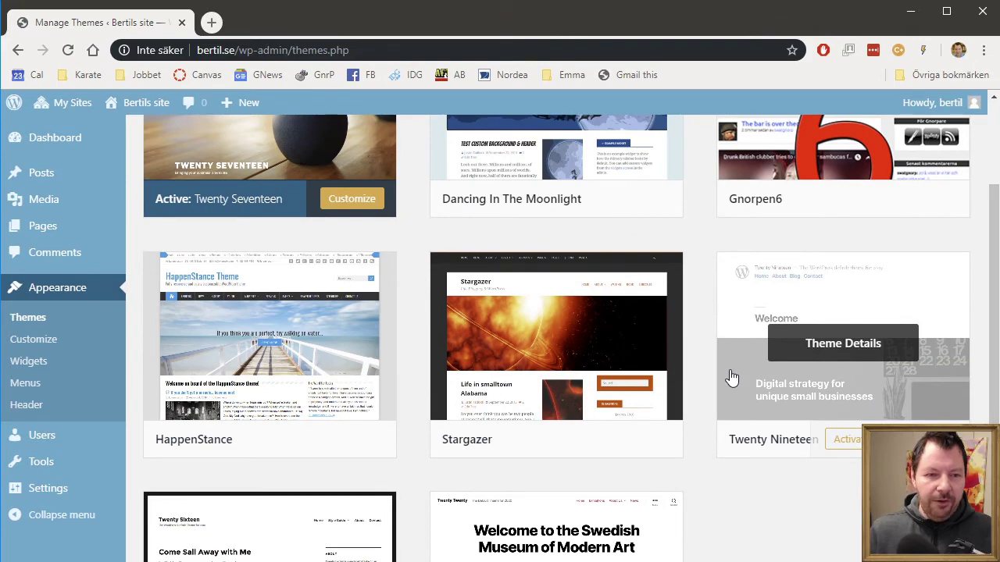
scroll(731, 380, "down", 2)
scroll(731, 380, "up", 4)
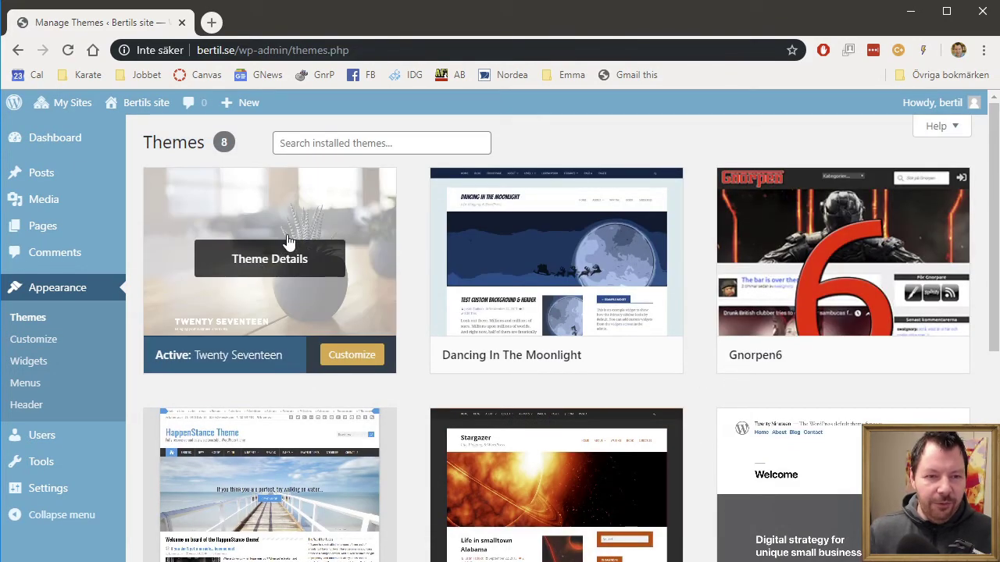
scroll(393, 248, "down", 1)
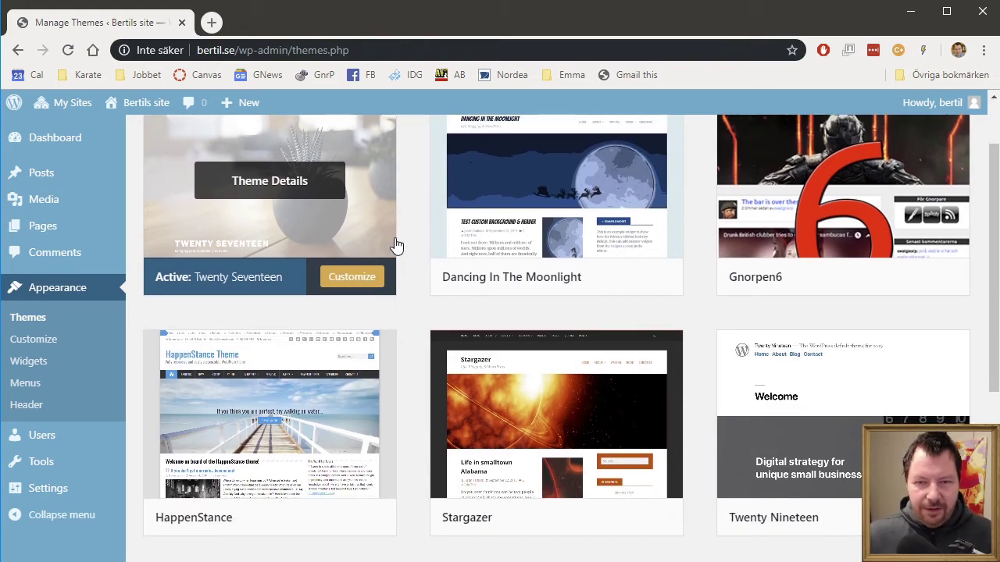
scroll(395, 246, "down", 4)
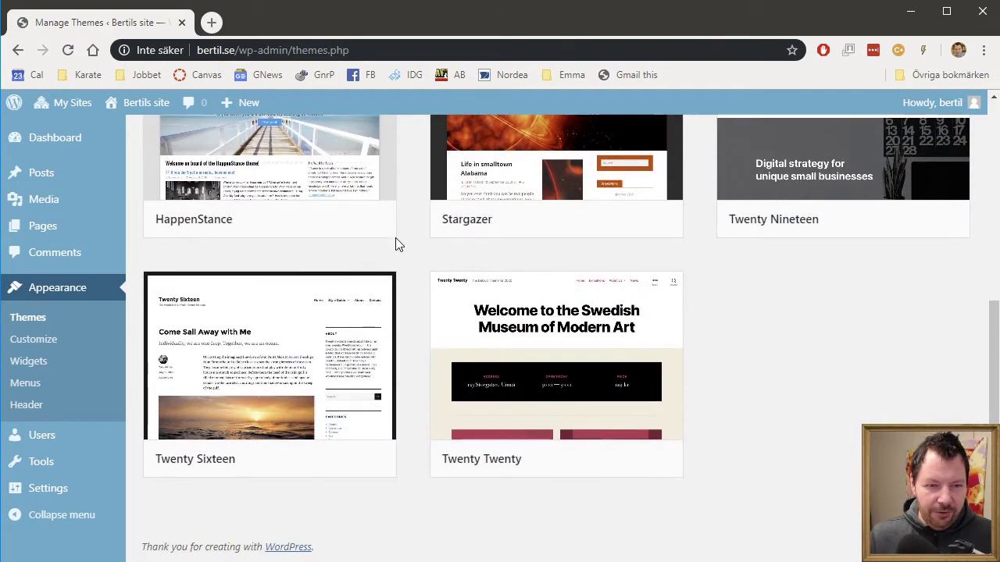
scroll(407, 254, "up", 5)
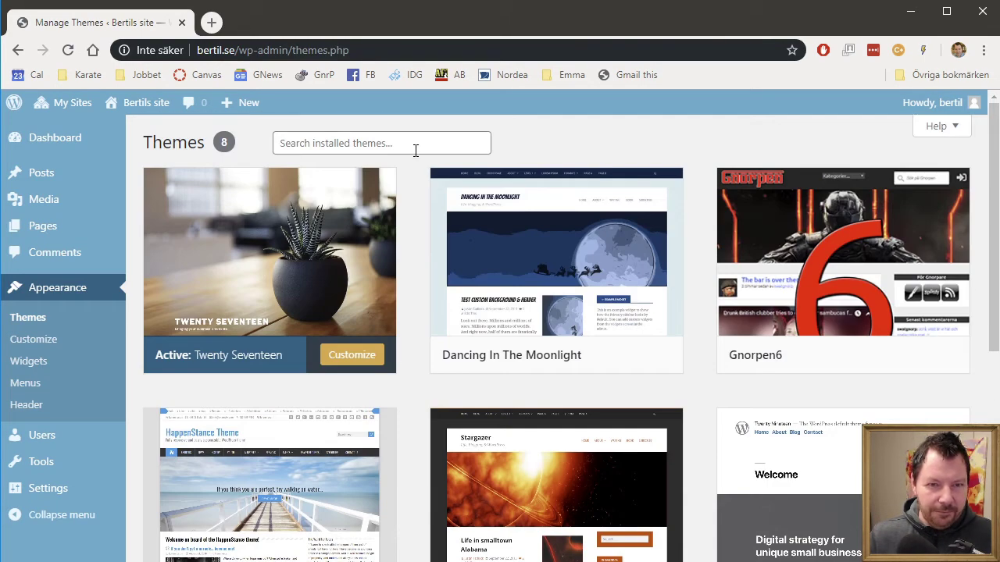
scroll(511, 342, "down", 3)
scroll(825, 461, "down", 2)
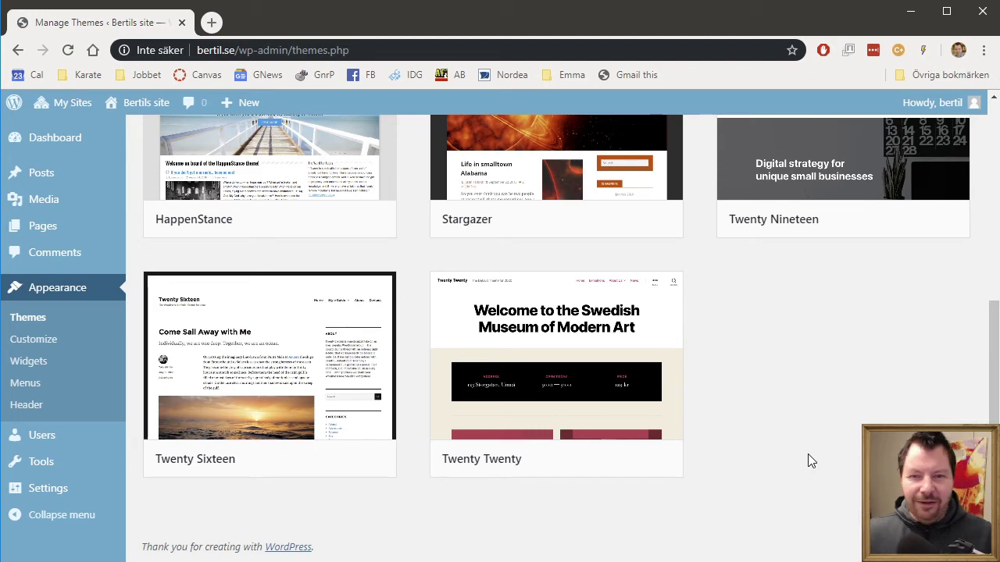
scroll(811, 461, "up", 2)
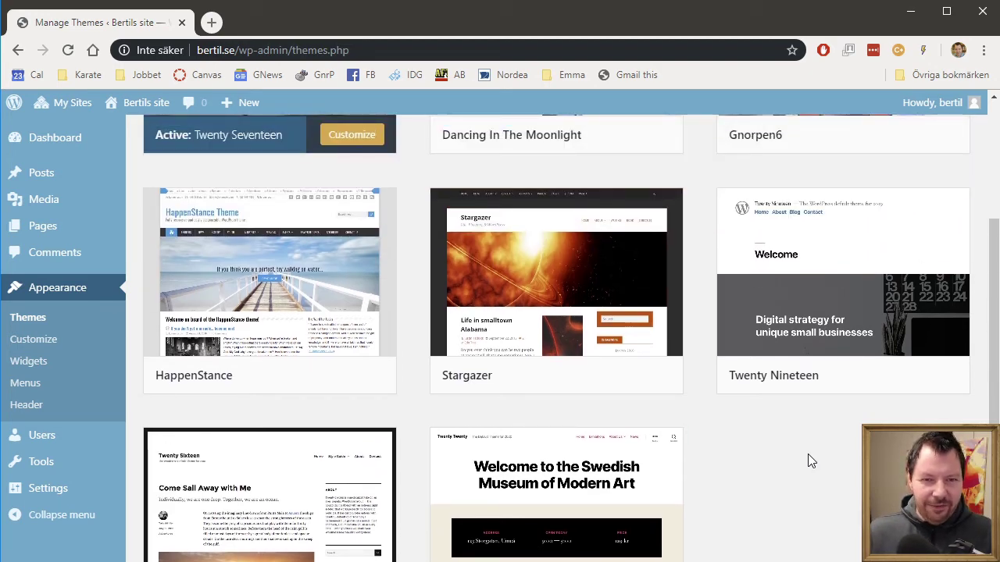
scroll(808, 453, "up", 2)
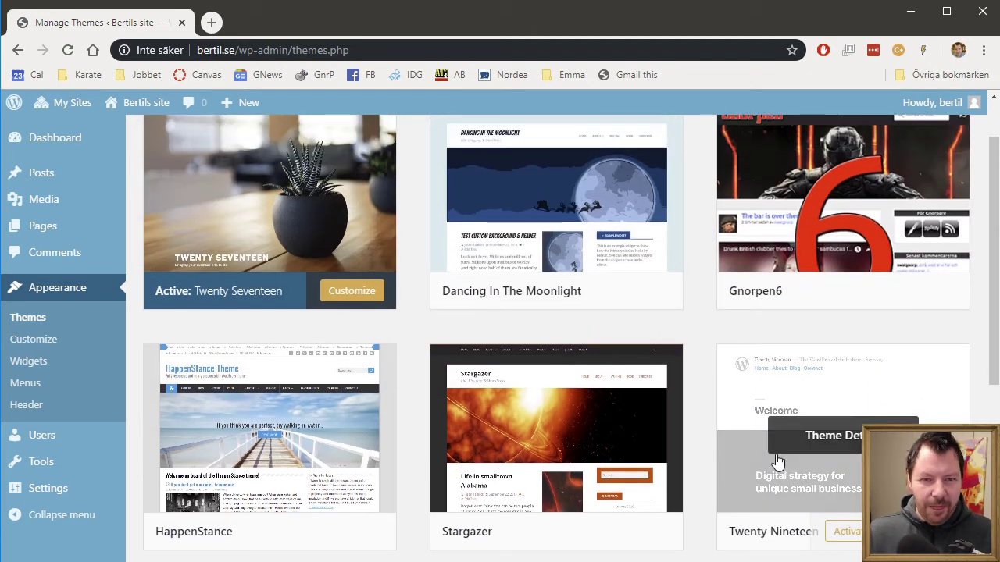
scroll(609, 447, "down", 2)
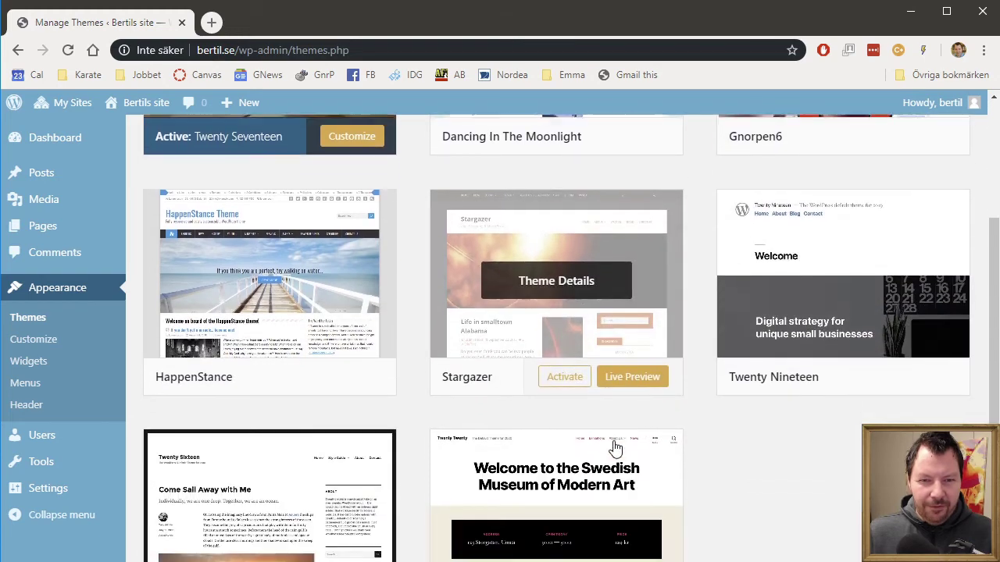
left_click(563, 373)
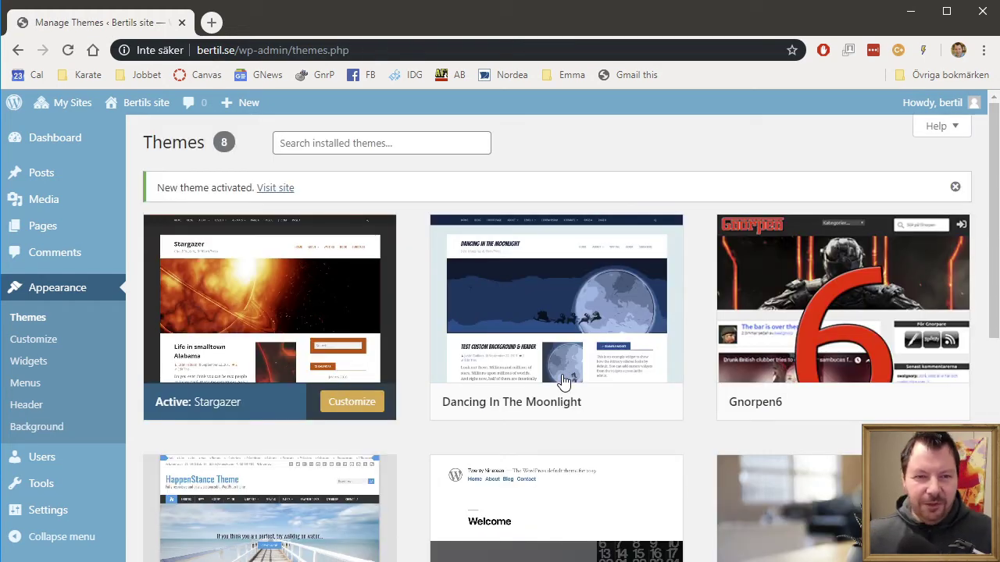
Step: Visit Bertils site's front page and scroll through its Stargazer-styled posts
left_click(275, 187)
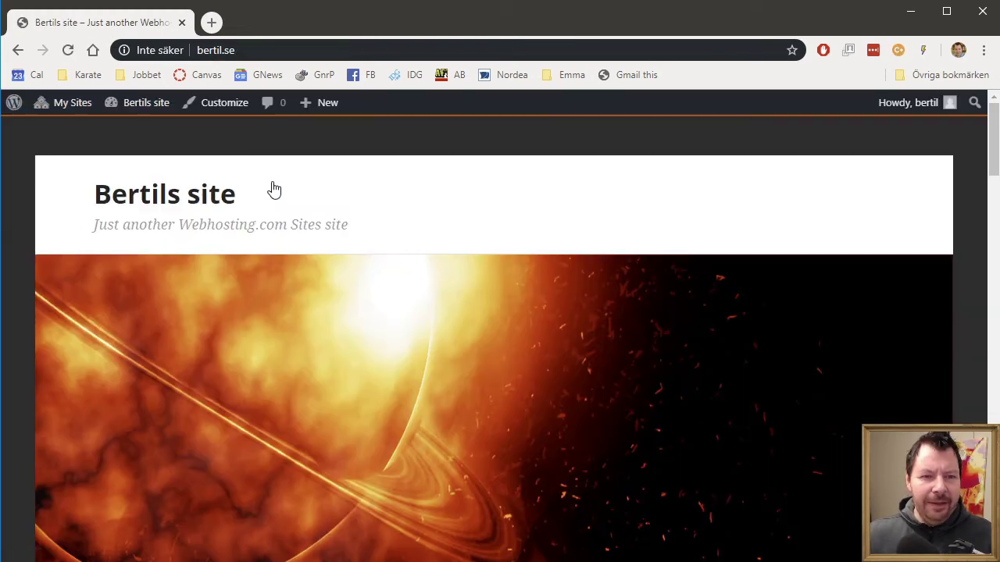
scroll(575, 289, "down", 3)
scroll(570, 290, "up", 3)
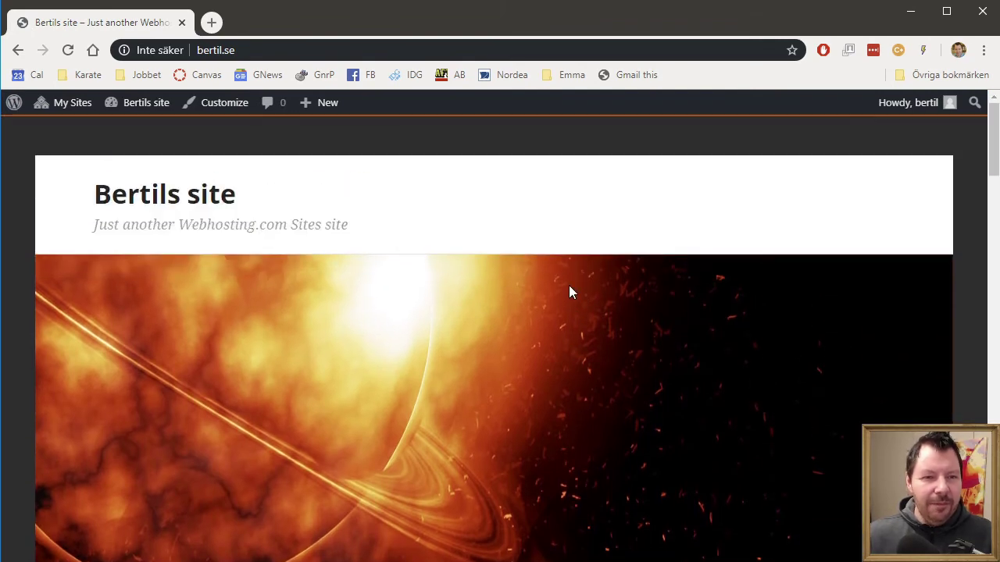
scroll(571, 291, "down", 5)
scroll(570, 289, "down", 7)
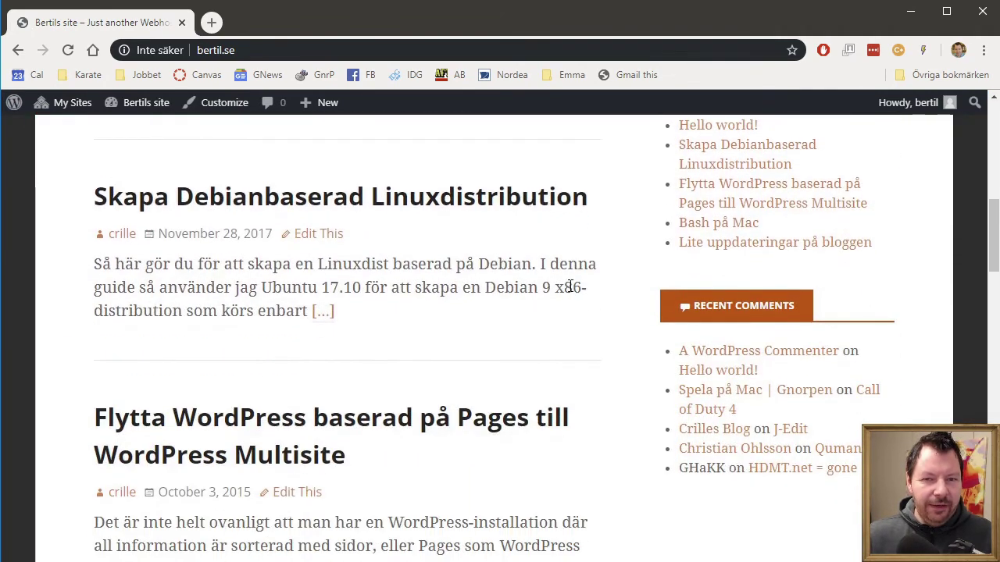
scroll(570, 286, "down", 1)
scroll(570, 284, "up", 3)
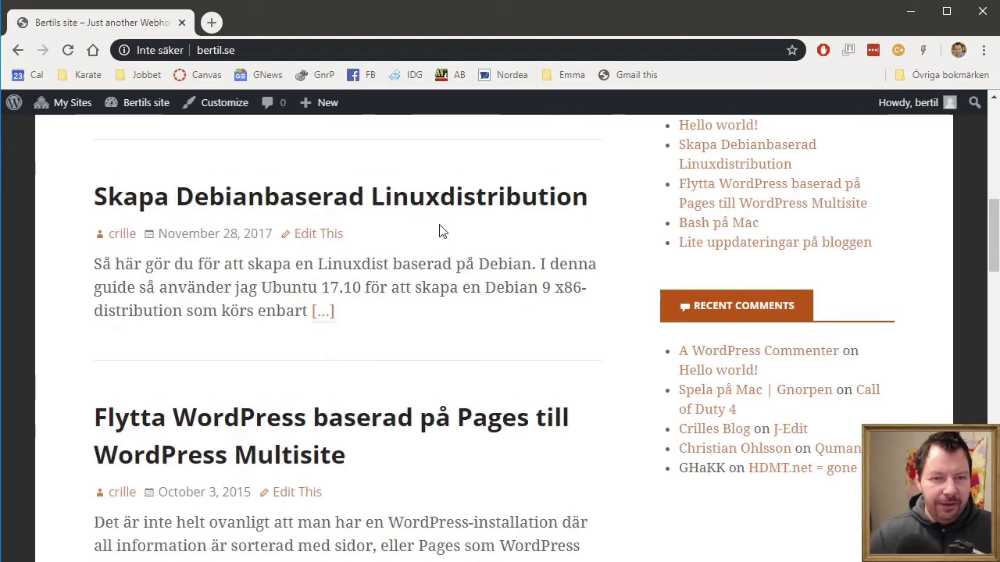
Step: Try the 'Skapa Debianbaserad Linuxdistribution' post, return from the not-found page, and review the blog again
left_click(424, 198)
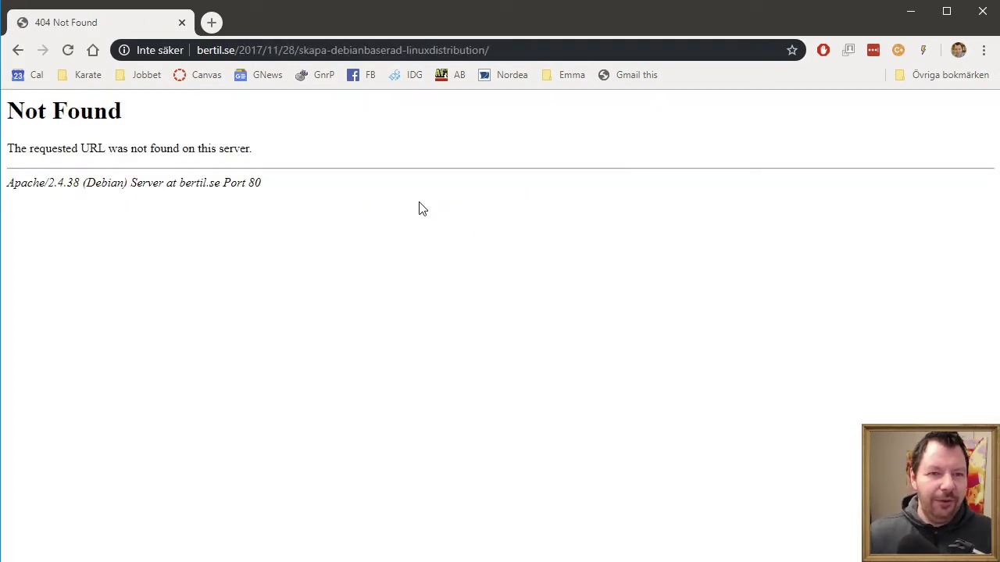
key("alt+Left")
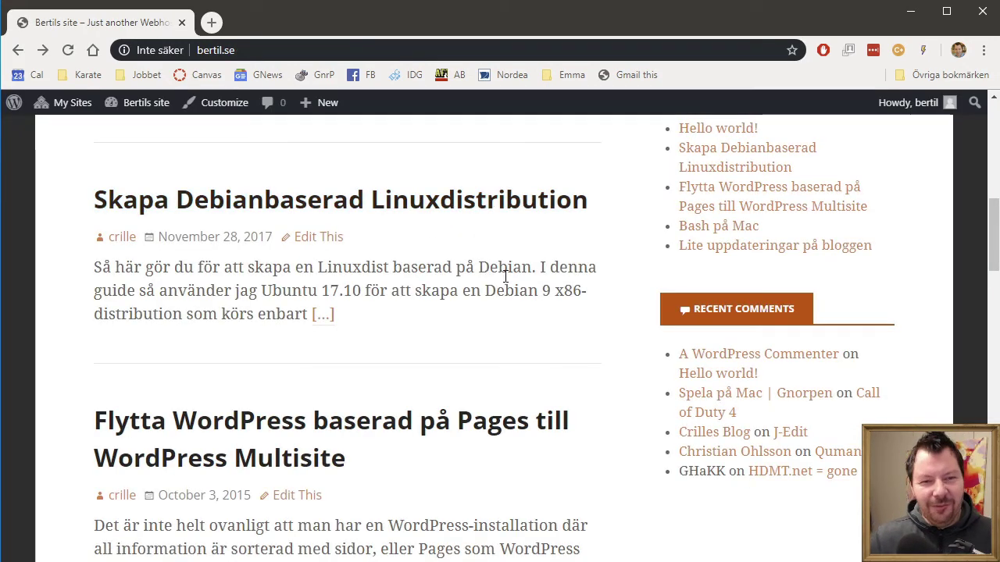
scroll(505, 277, "down", 1)
scroll(505, 283, "down", 4)
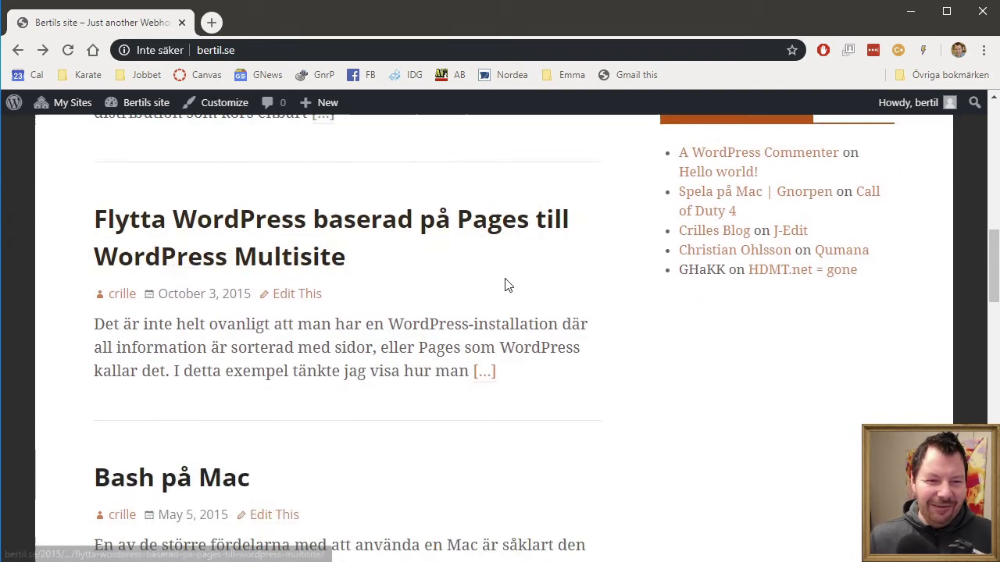
scroll(509, 286, "down", 1)
scroll(508, 287, "down", 3)
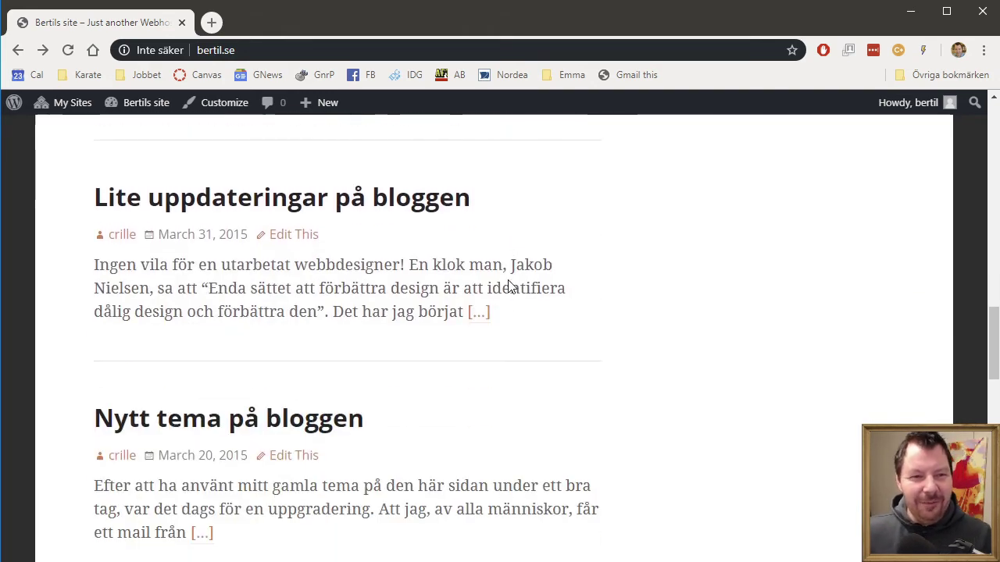
scroll(511, 281, "up", 9)
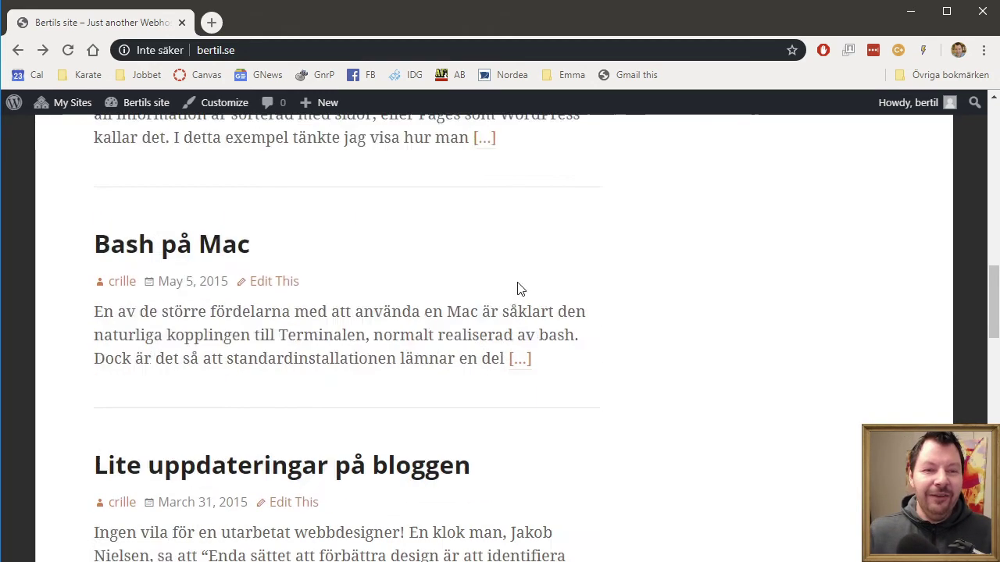
scroll(531, 287, "up", 6)
scroll(531, 292, "down", 2)
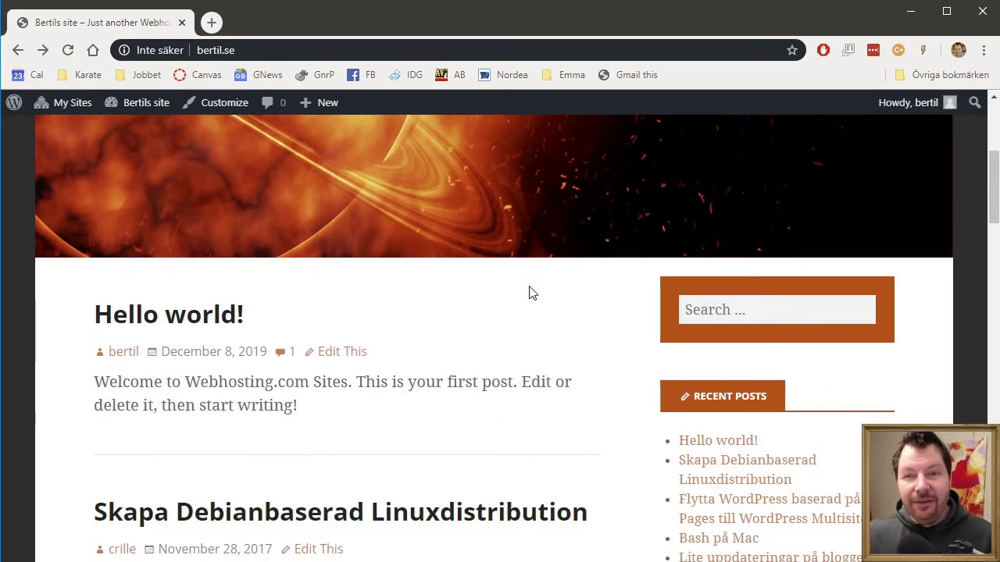
scroll(529, 293, "down", 2)
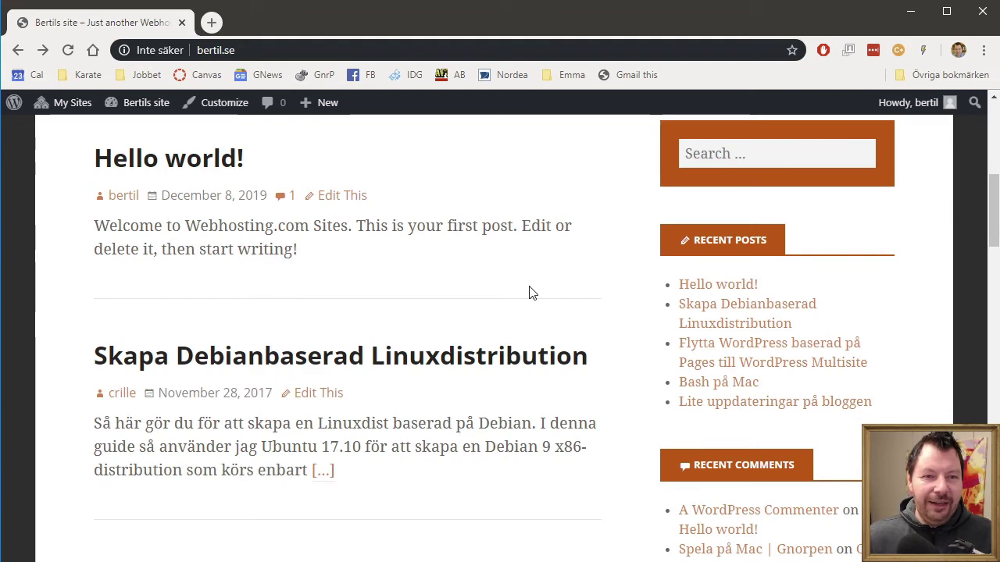
scroll(529, 293, "up", 2)
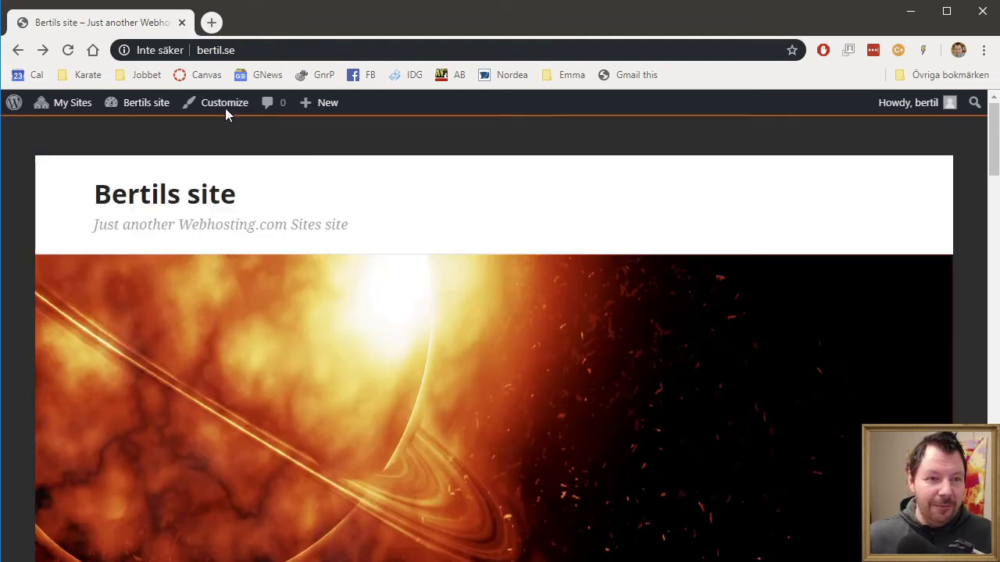
Step: Open the Widgets page for Bertils site from the admin bar
mouse_move(159, 114)
left_click(138, 170)
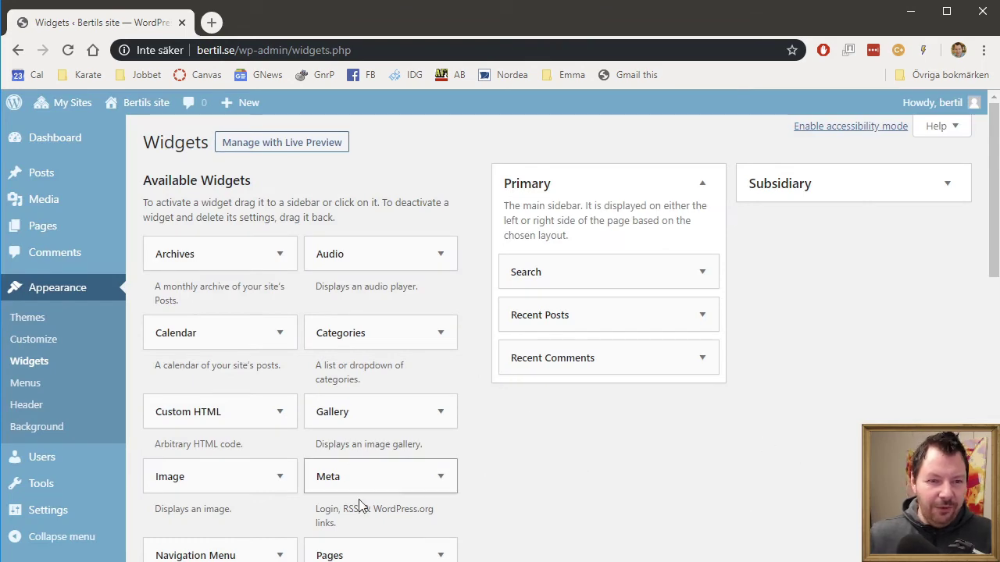
scroll(514, 452, "down", 1)
scroll(514, 451, "down", 2)
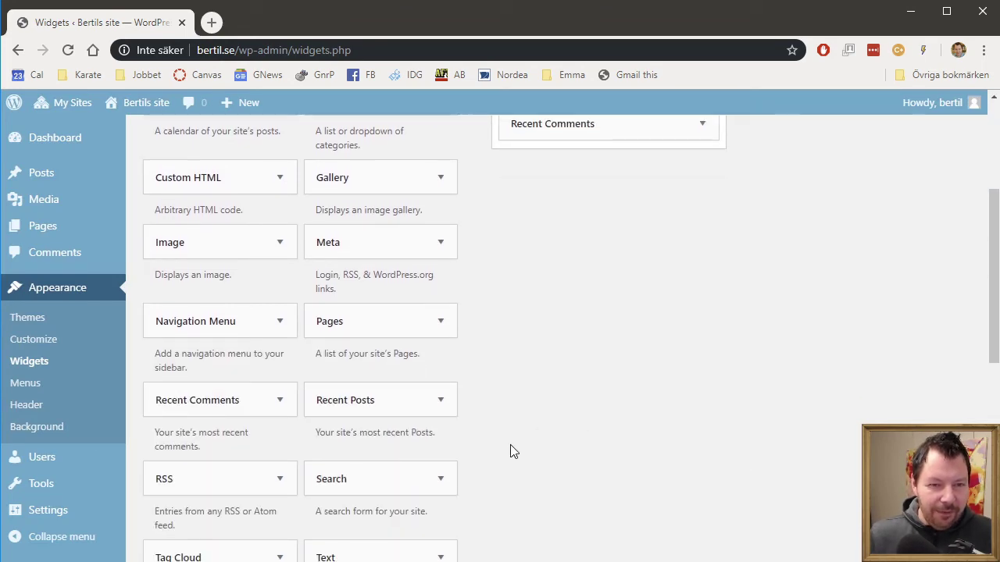
scroll(489, 432, "up", 3)
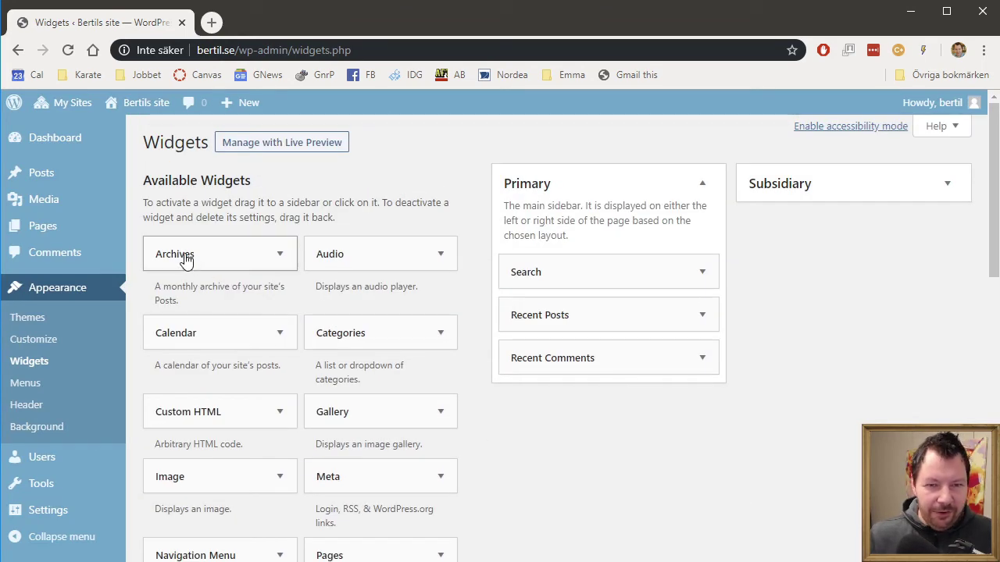
Step: Place an Archives widget below Search in Primary, titled 'Arkiverat', and save it
left_click_drag(181, 249, 589, 301)
left_click(549, 372)
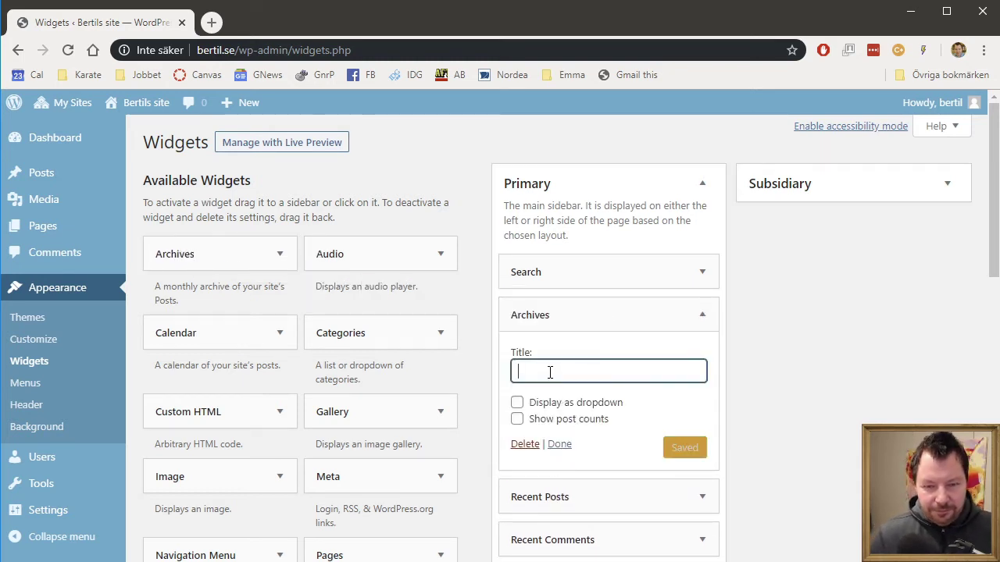
type("Arki")
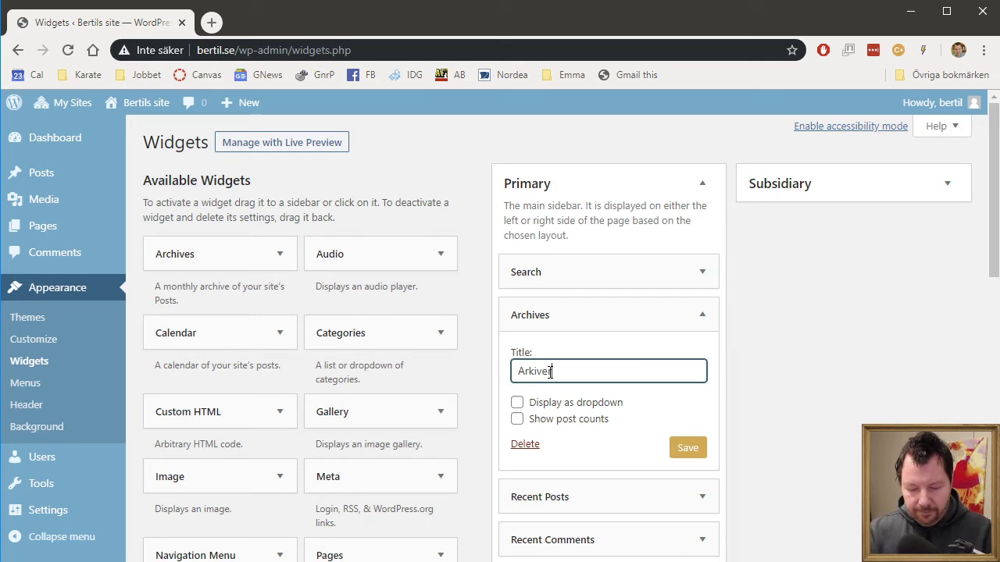
type("verat")
left_click(680, 457)
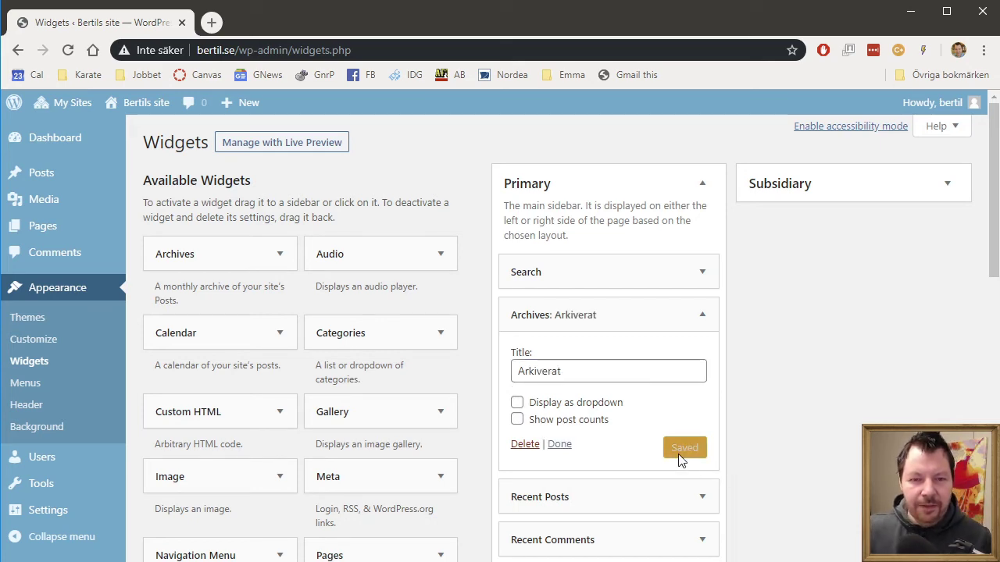
Step: Visit Bertils site's front page and scroll to check the ARKIVERAT archive list
mouse_move(137, 102)
left_click(137, 128)
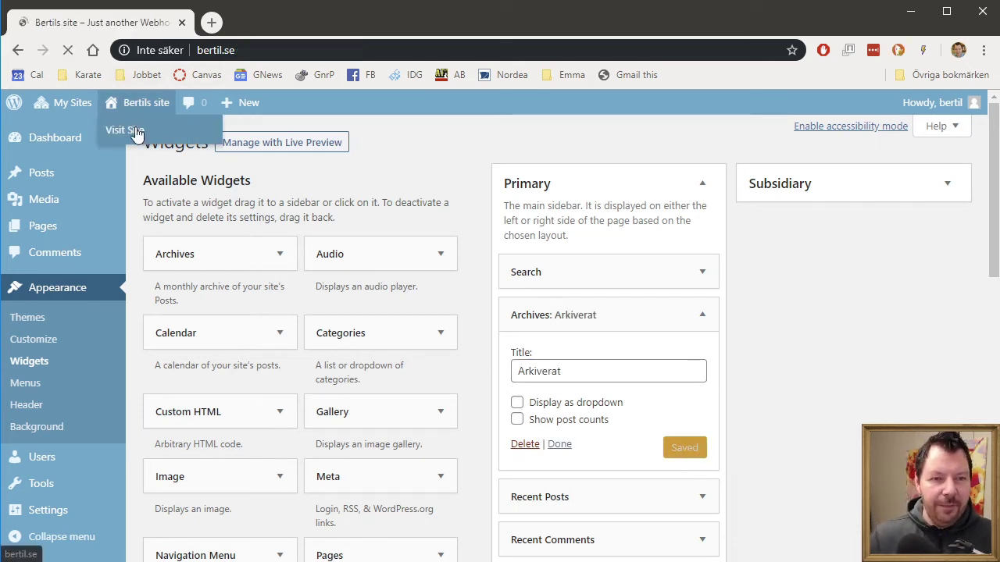
scroll(790, 440, "down", 6)
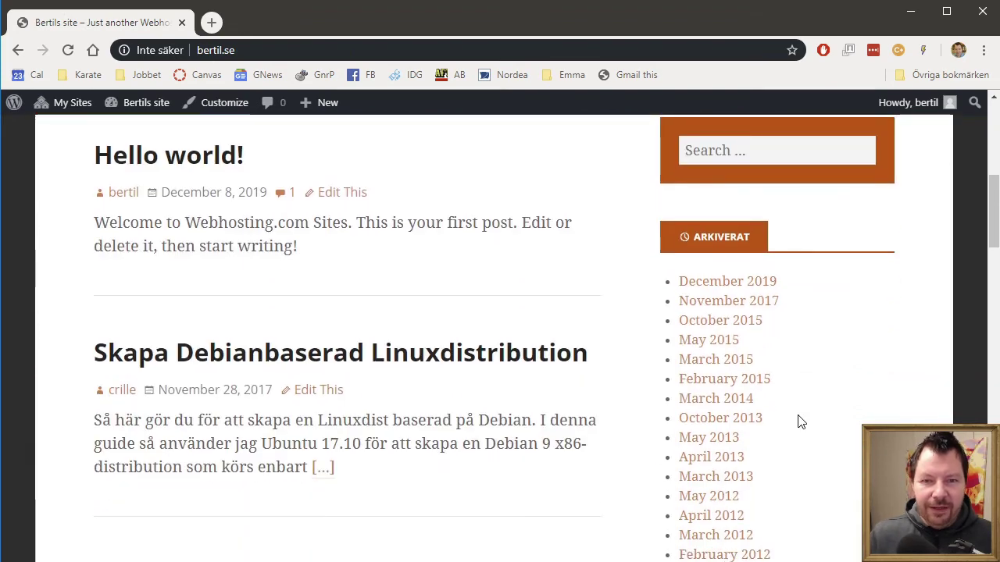
scroll(804, 414, "down", 2)
scroll(836, 328, "up", 1)
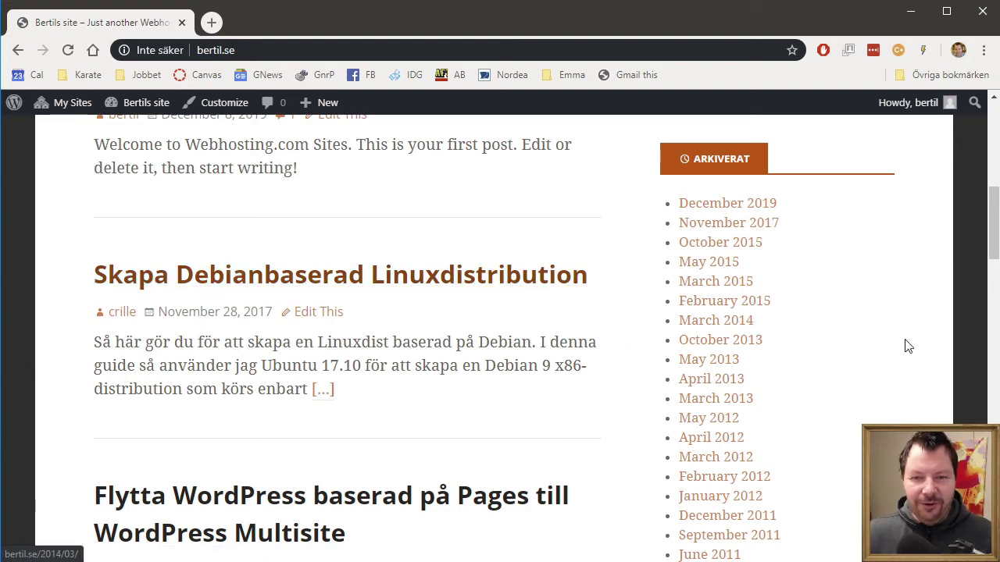
scroll(942, 351, "down", 5)
scroll(941, 351, "down", 15)
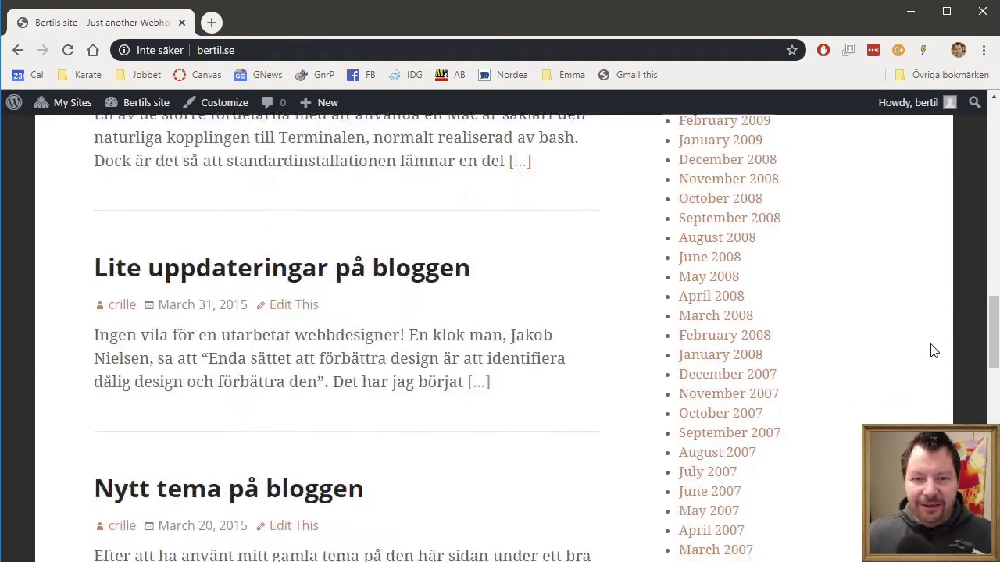
scroll(914, 343, "up", 4)
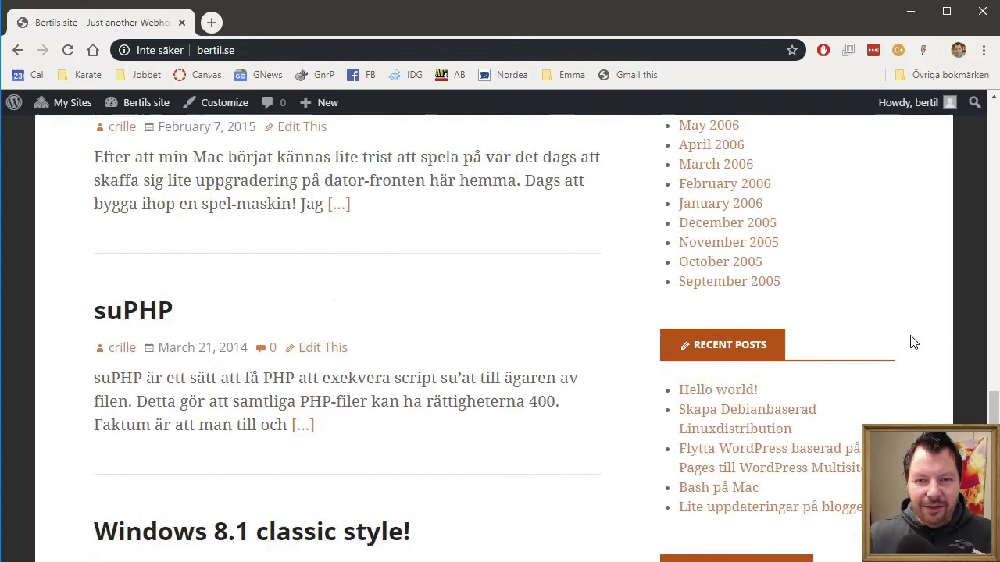
Step: Test the September 2005 archive link, return, then open Bertils site's Dashboard
left_click(766, 283)
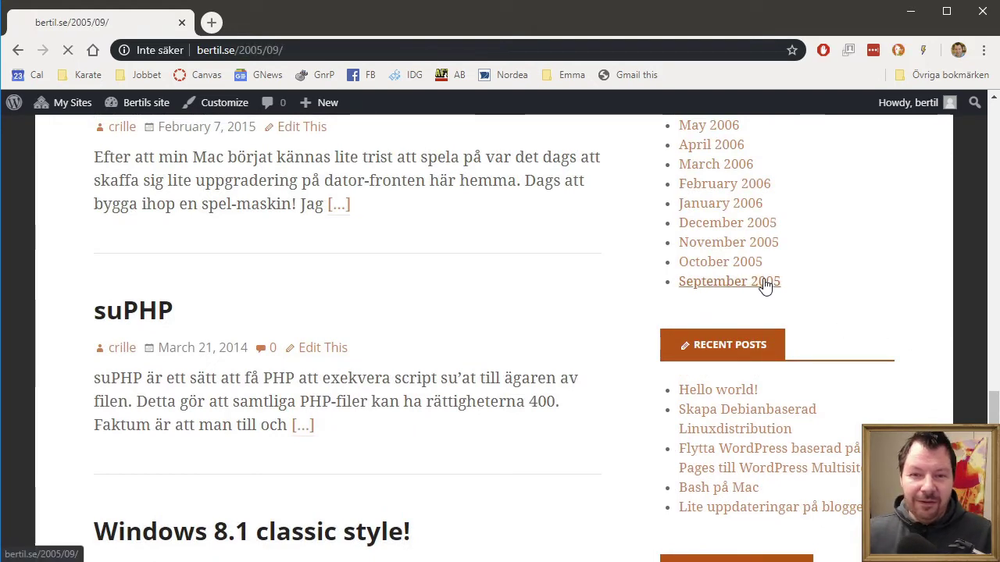
key("alt+Left")
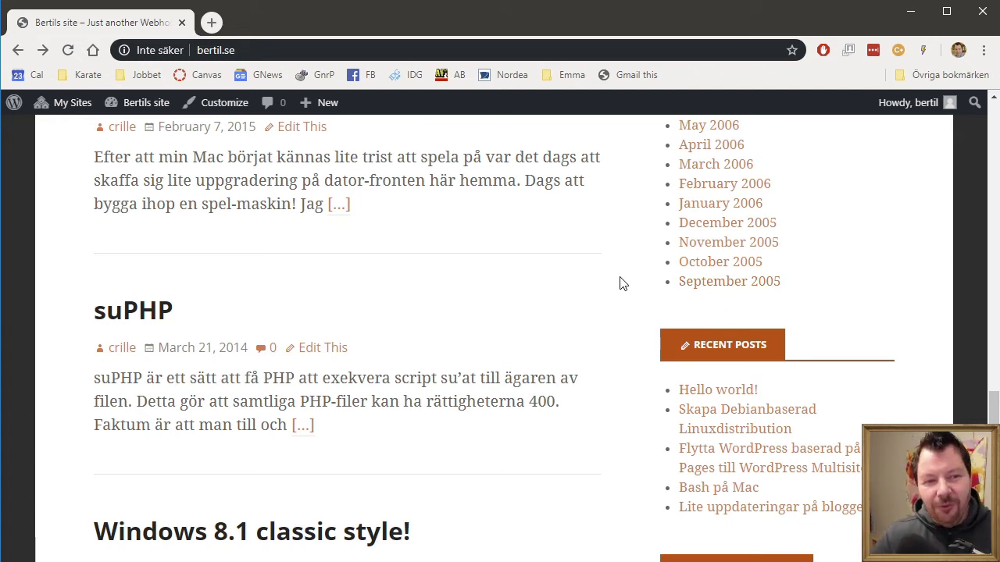
scroll(590, 297, "up", 15)
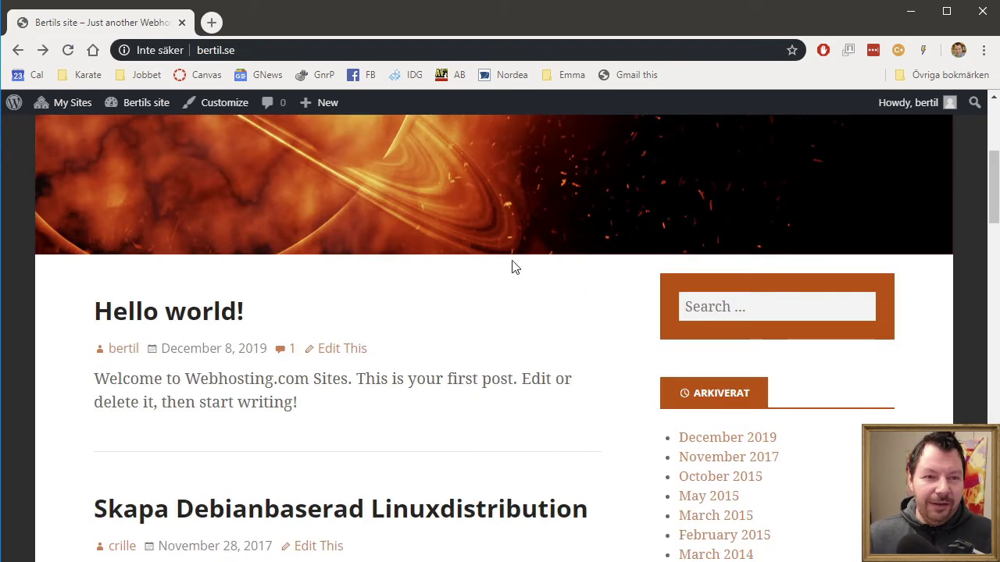
mouse_move(150, 106)
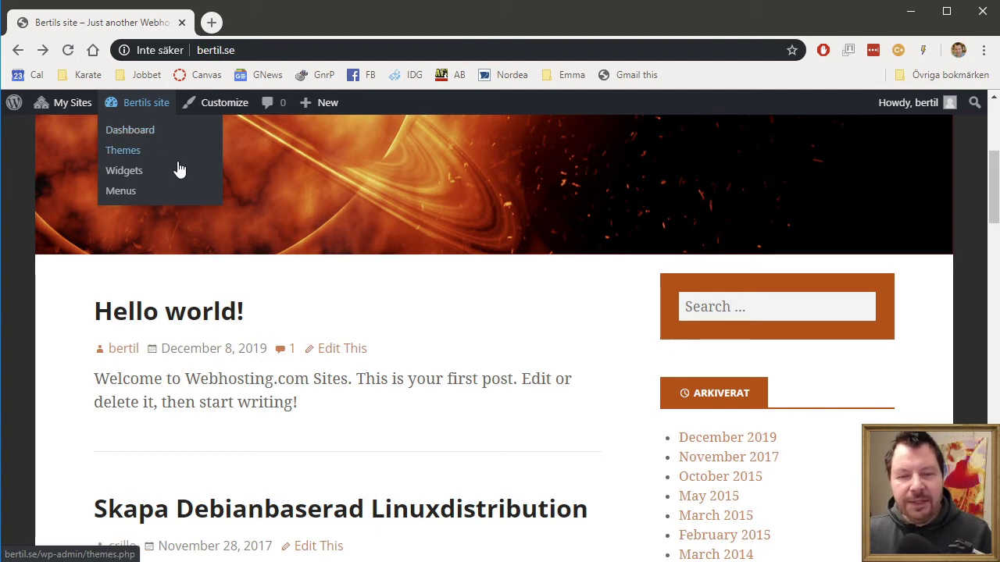
left_click(139, 134)
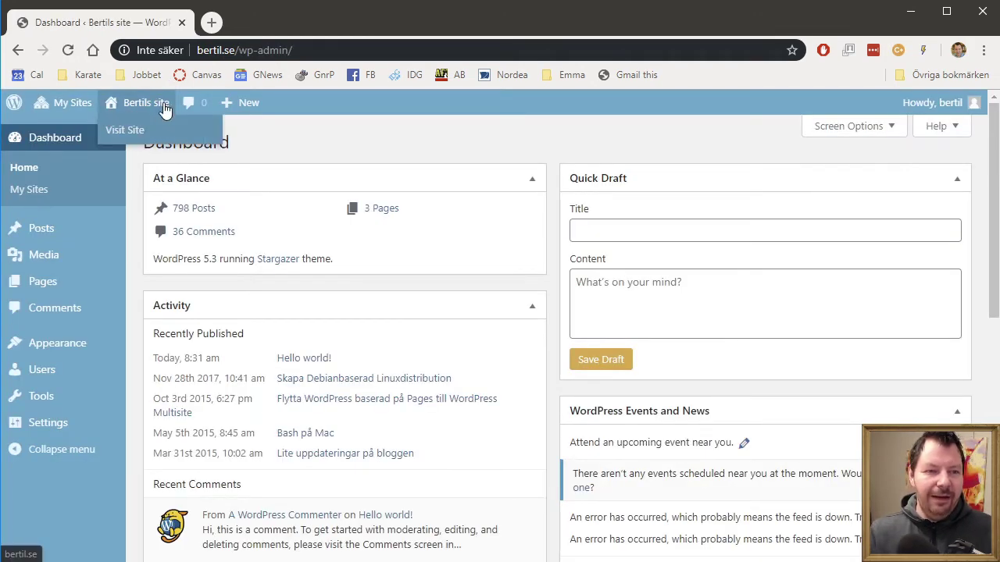
Step: Open Bertils site's All Posts list and scroll it to confirm the 798 posts
mouse_move(54, 229)
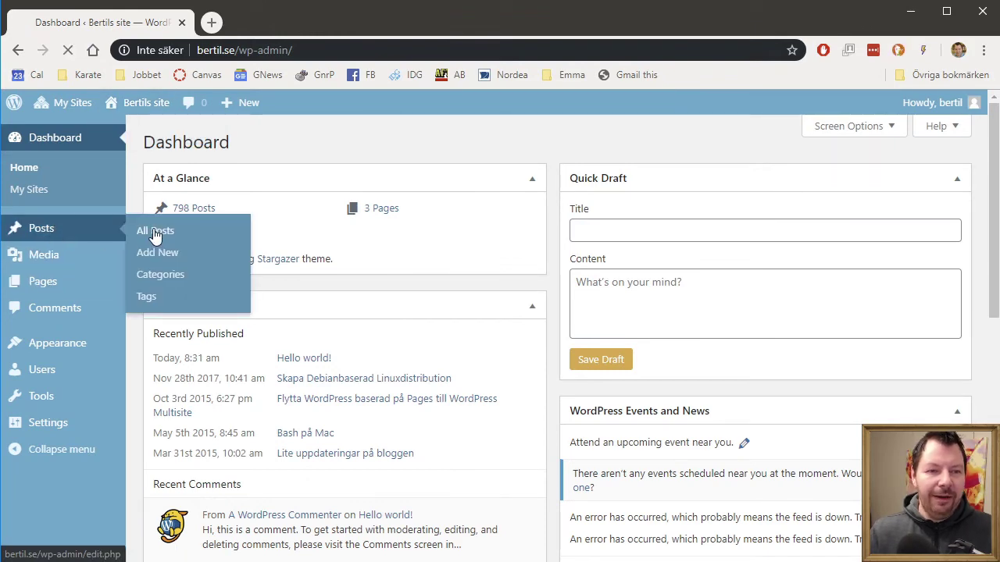
left_click(148, 230)
scroll(414, 296, "down", 8)
scroll(422, 307, "up", 10)
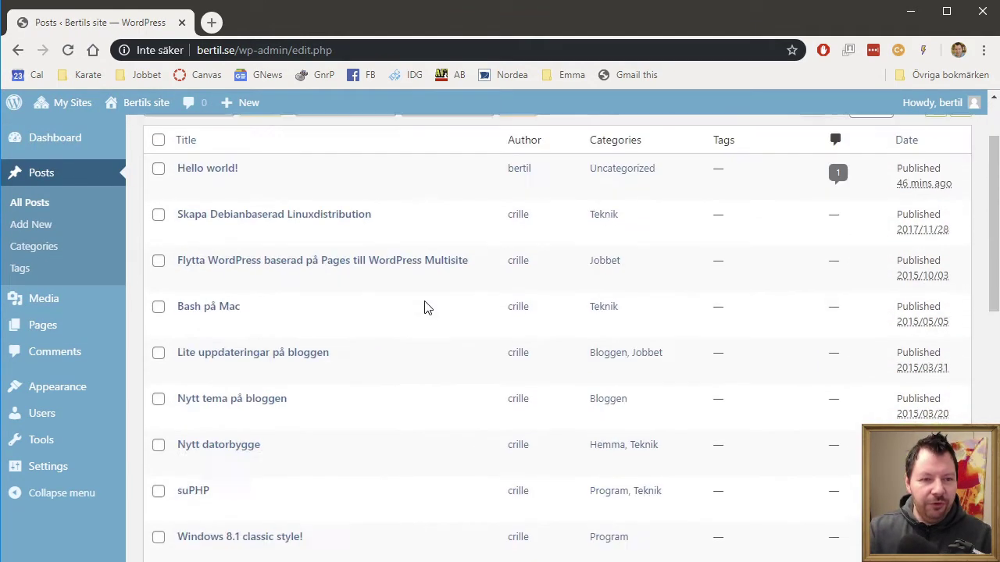
mouse_move(93, 392)
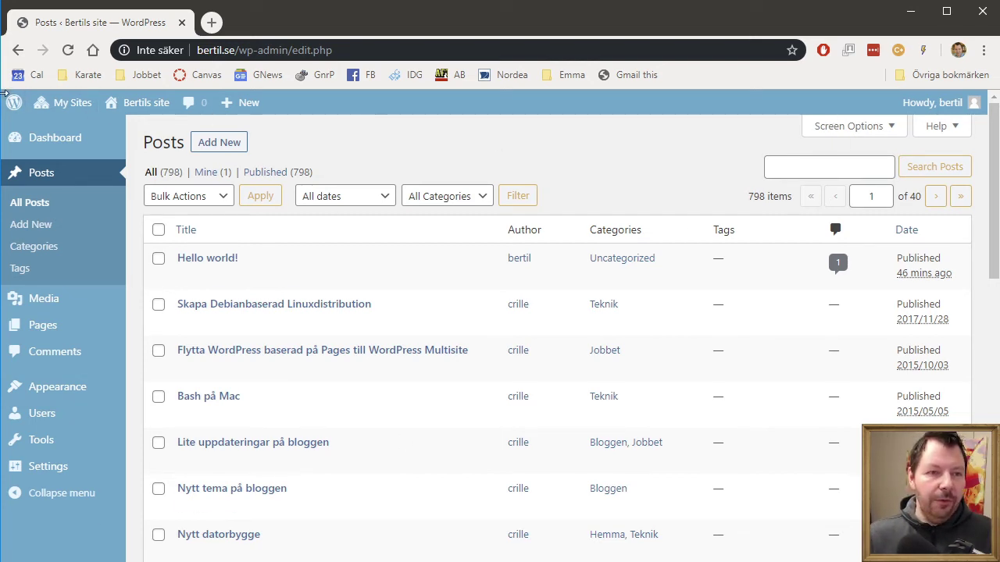
Step: Log out of Bertils site and go to webhosting.com
mouse_move(944, 109)
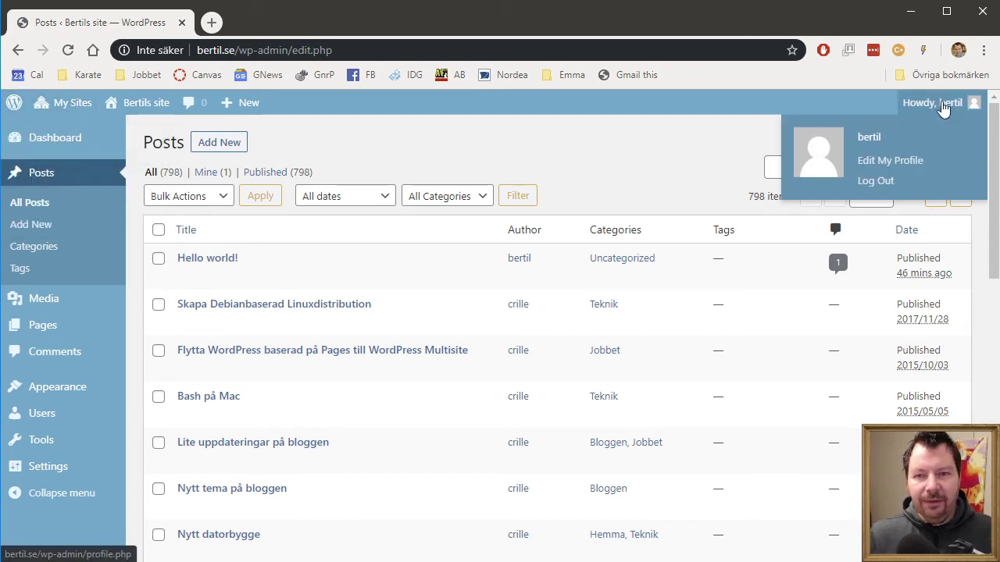
left_click(877, 182)
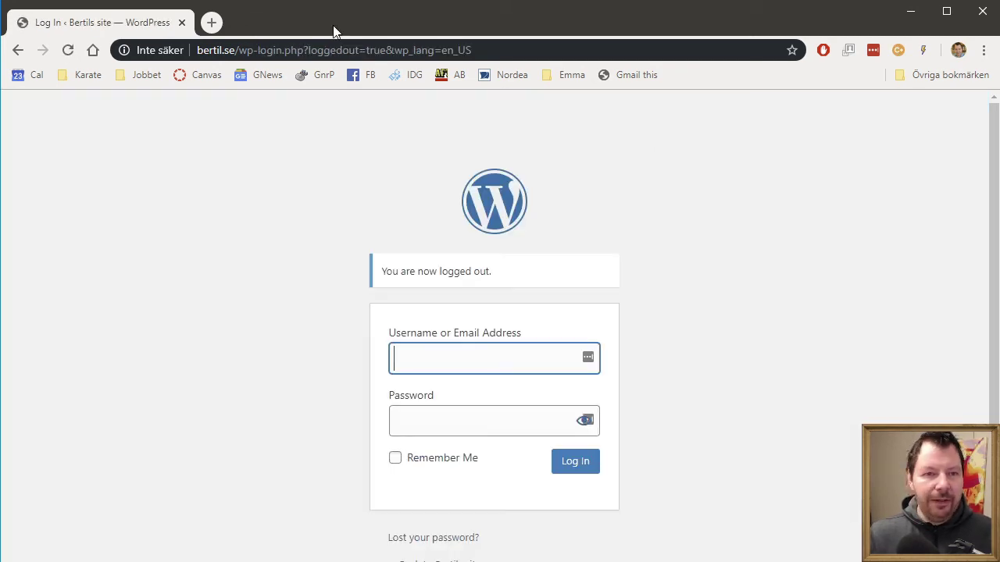
left_click(378, 44)
type("webhosting.com")
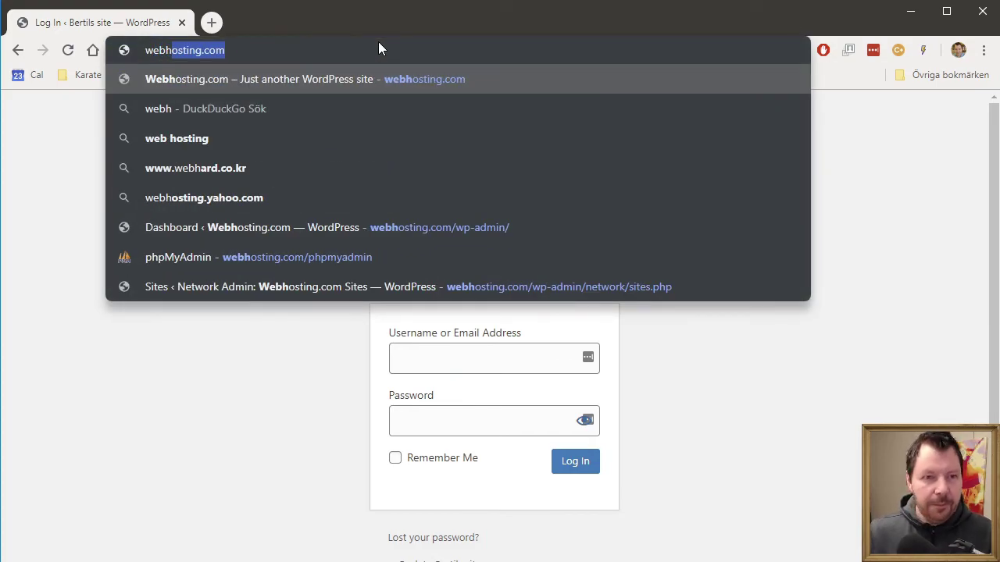
key("Return")
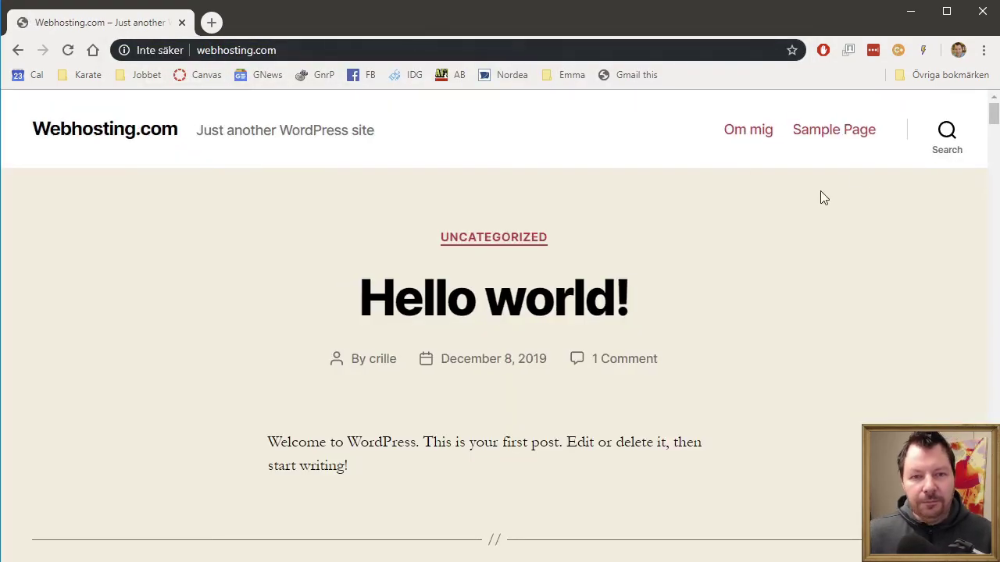
Step: Scroll the Webhosting.com blog to the Skrivläxa Draksagan story, then start entering its /wp- admin address
scroll(633, 384, "down", 14)
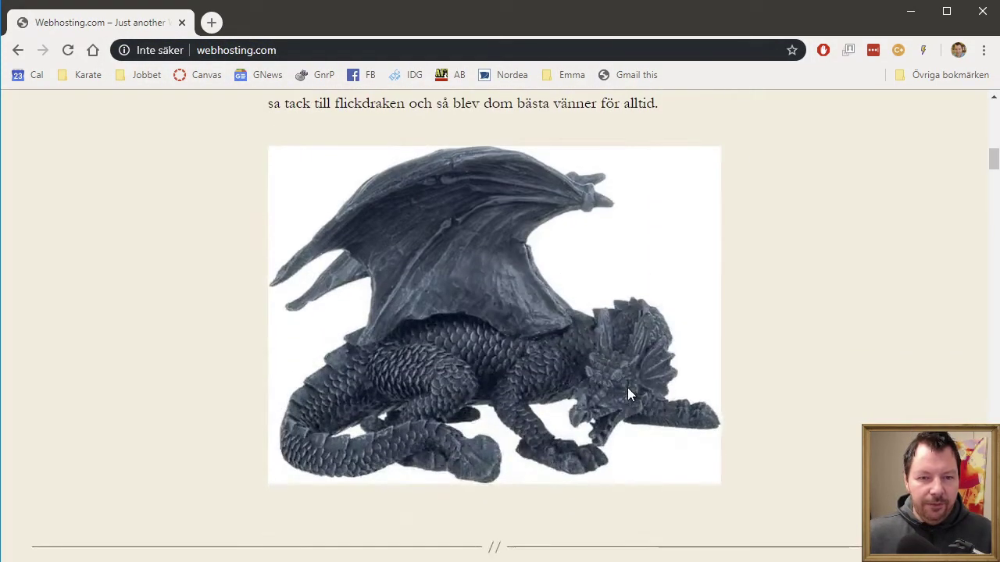
scroll(632, 387, "up", 10)
scroll(633, 387, "down", 12)
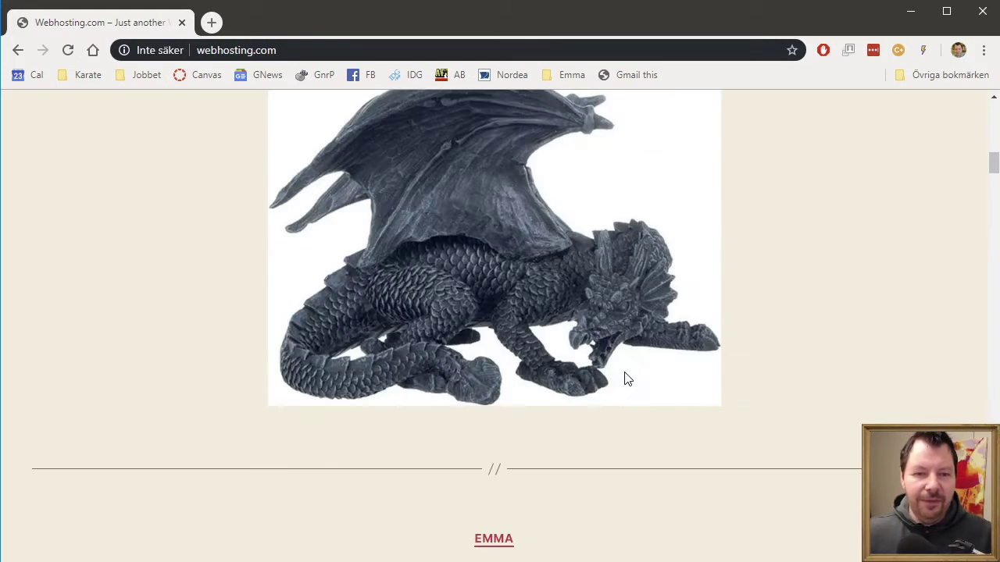
scroll(655, 379, "up", 12)
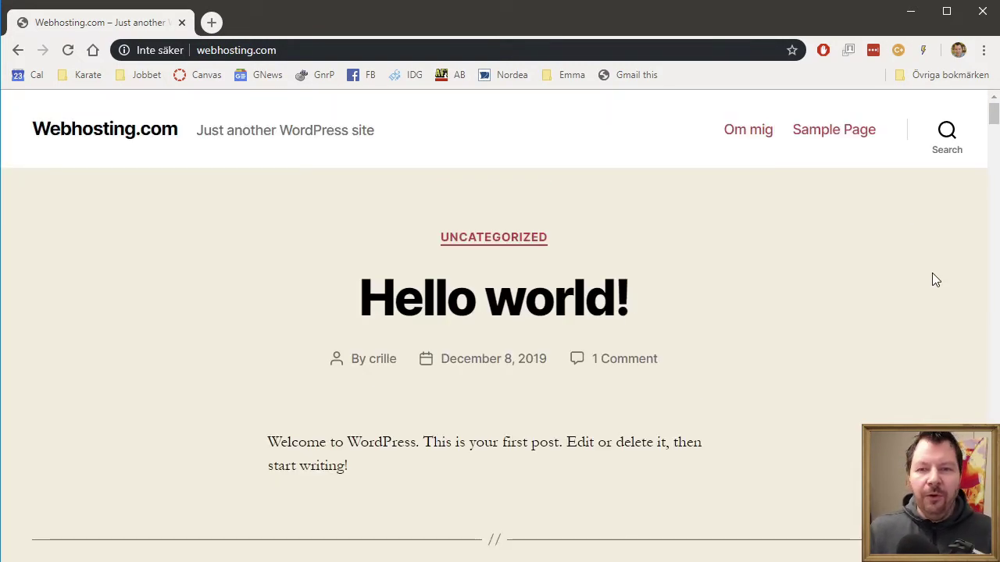
scroll(777, 273, "down", 12)
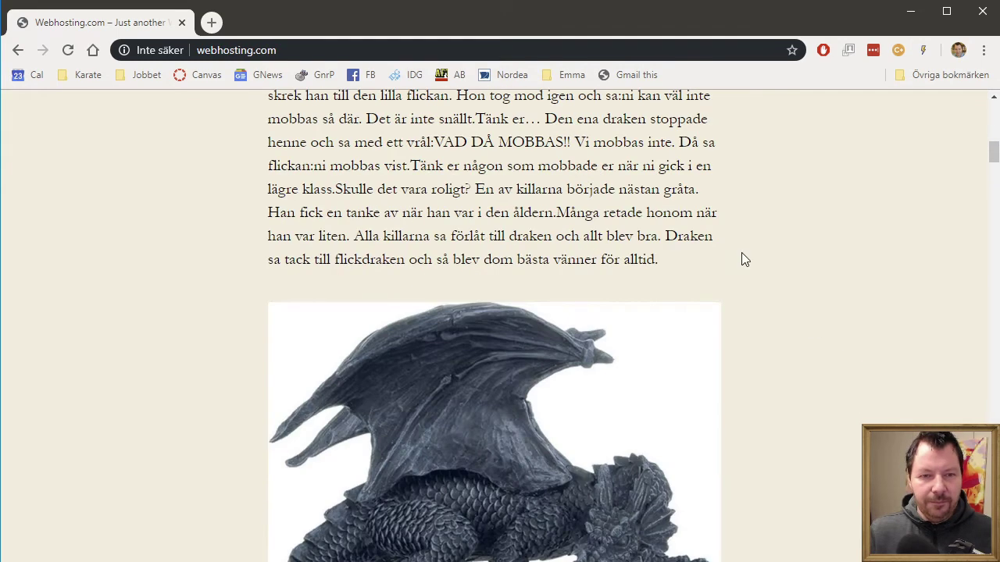
left_click(386, 50)
left_click(408, 41)
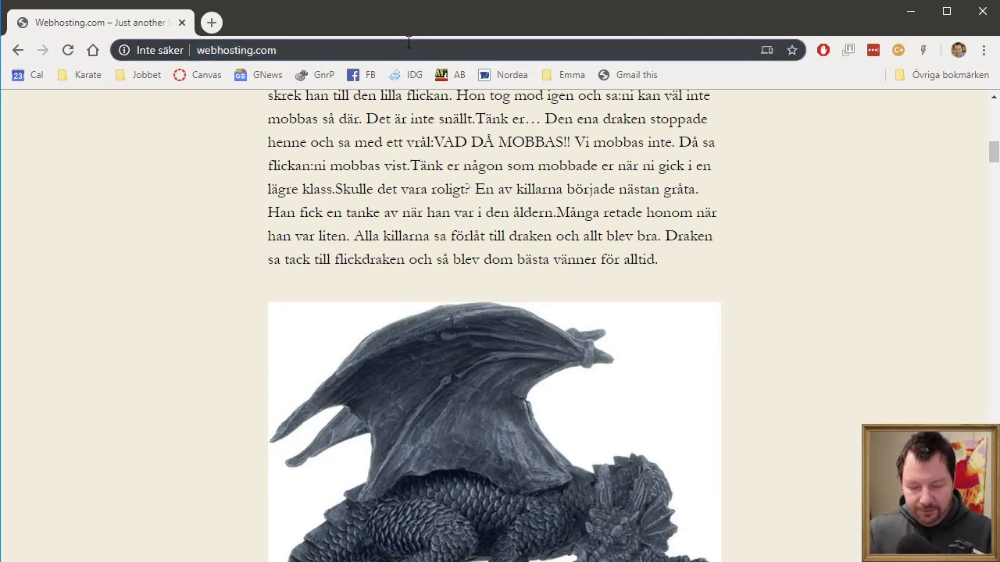
type("/wp")
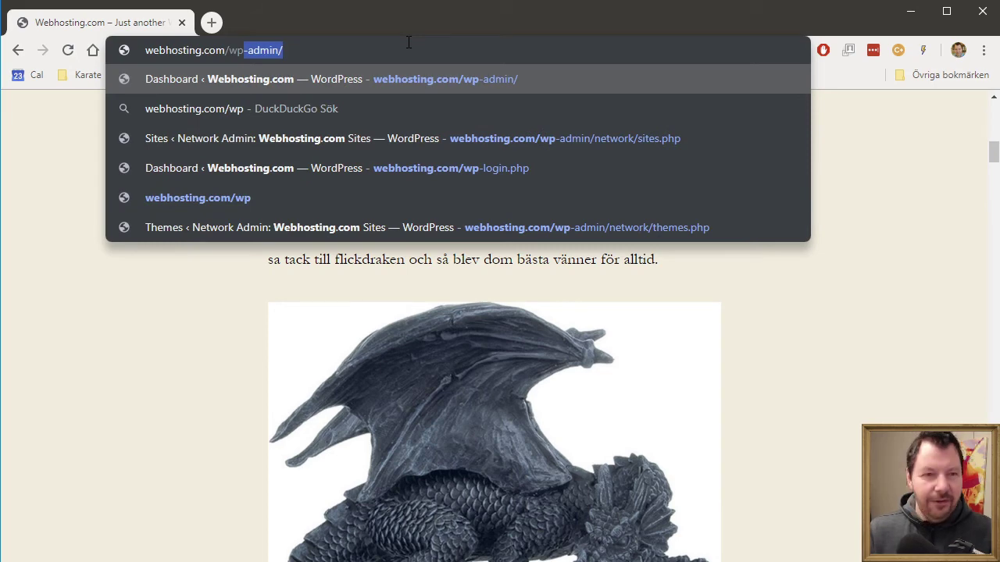
type("-")
Step: Load webhosting.com/wp-admin and sign in with the username and password
key("Return")
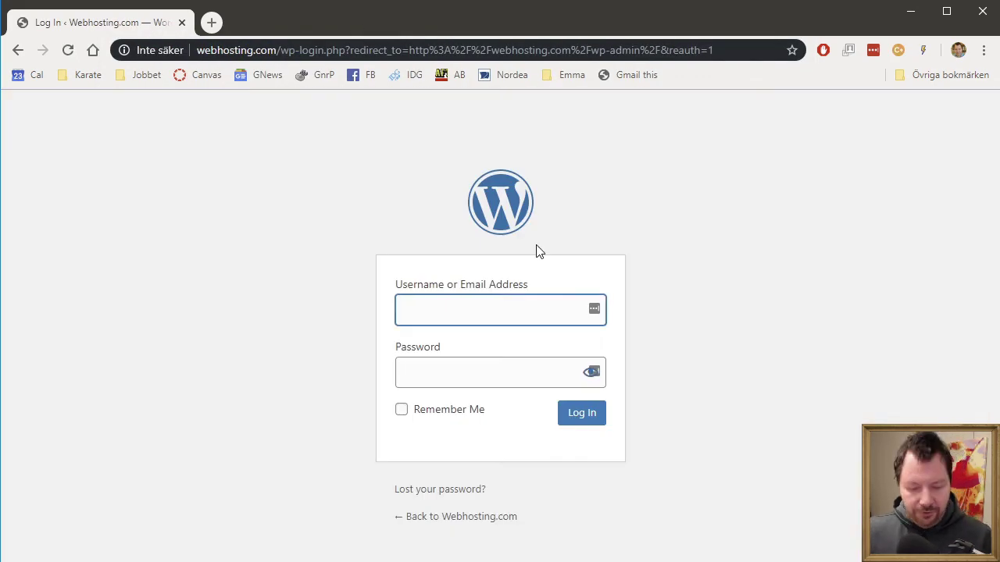
key("Tab")
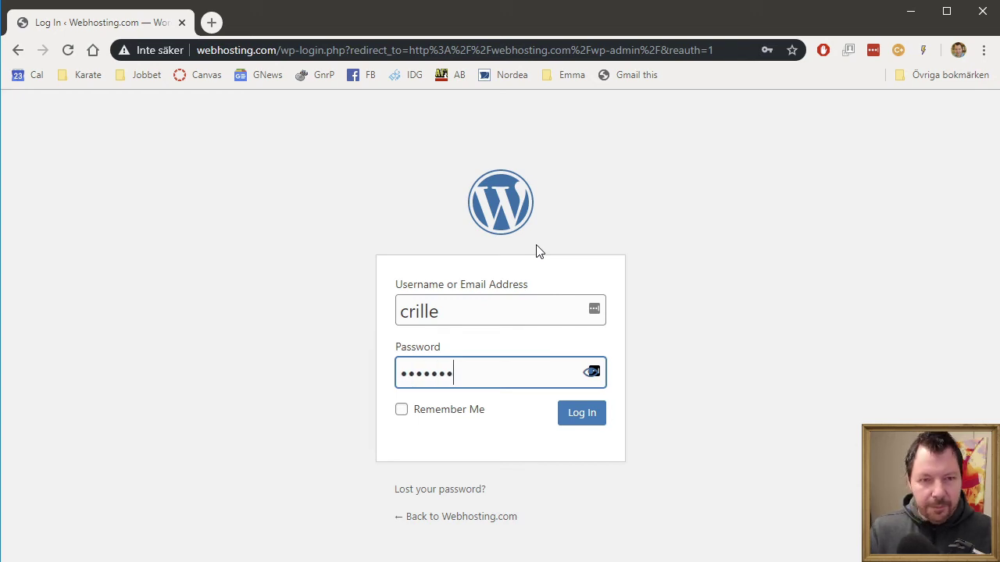
key("Return")
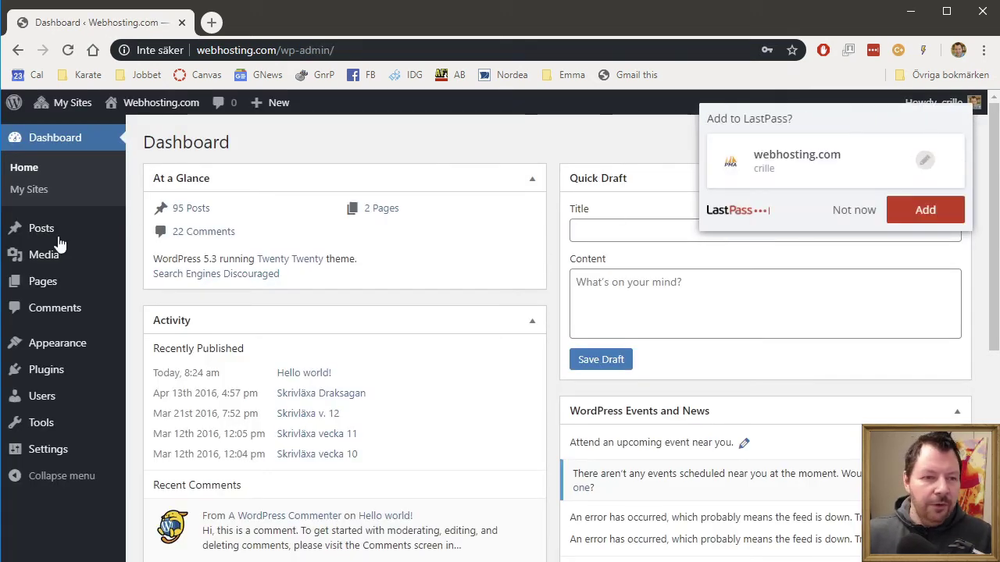
Step: Open the main site's All Posts list, dismiss LastPass, and scroll the 95 posts
mouse_move(62, 234)
left_click(176, 251)
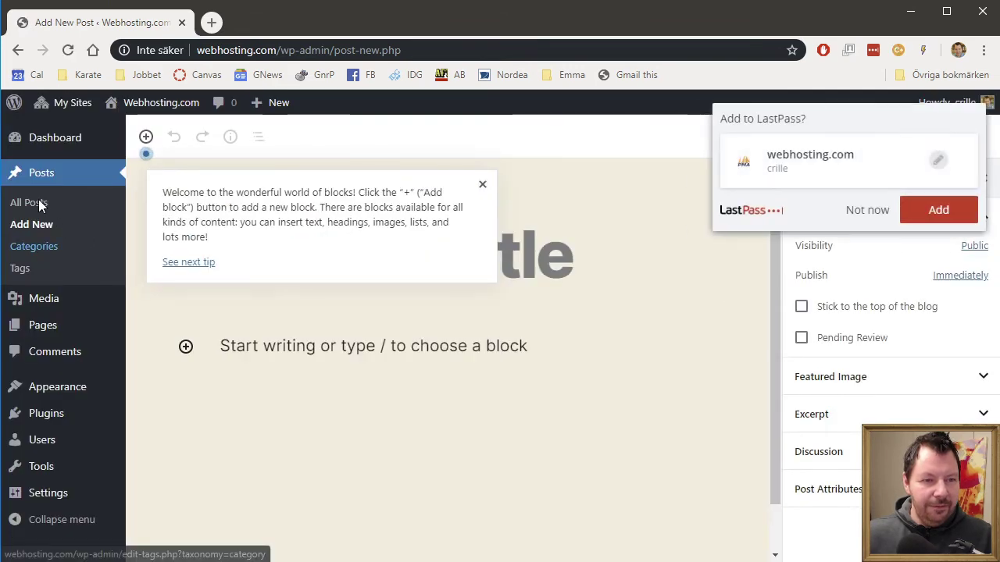
left_click(31, 204)
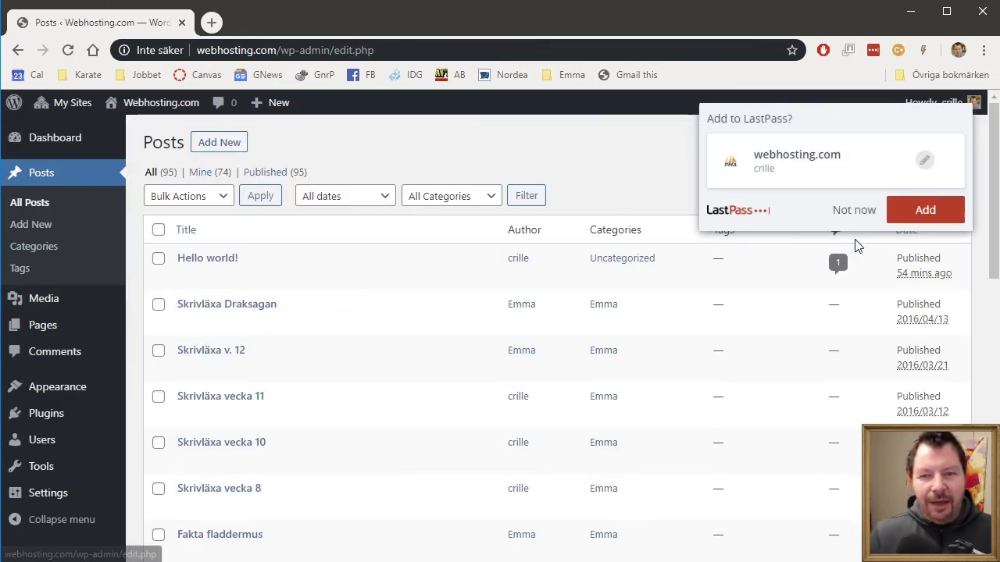
left_click(857, 213)
scroll(453, 295, "down", 6)
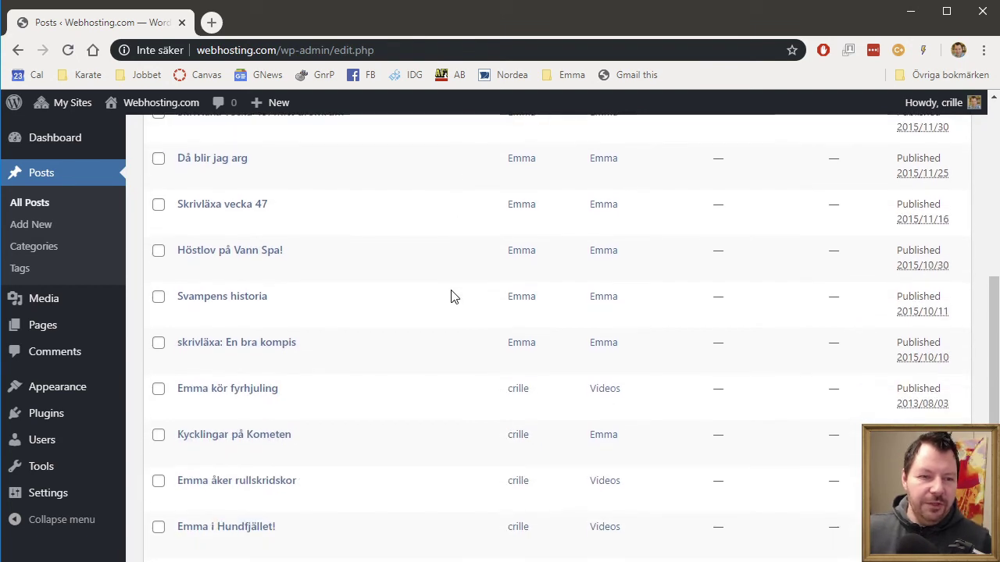
scroll(453, 295, "down", 3)
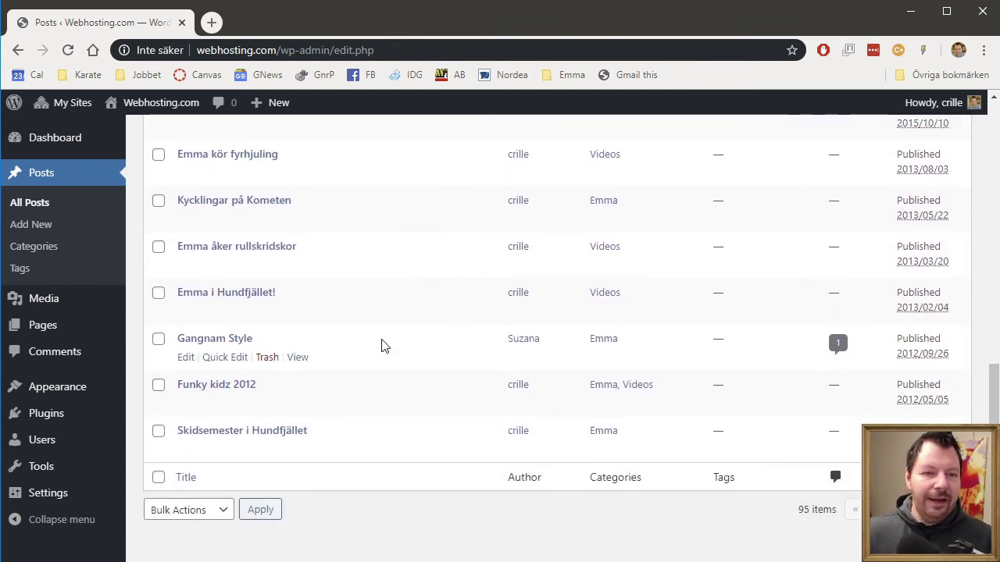
scroll(381, 346, "up", 9)
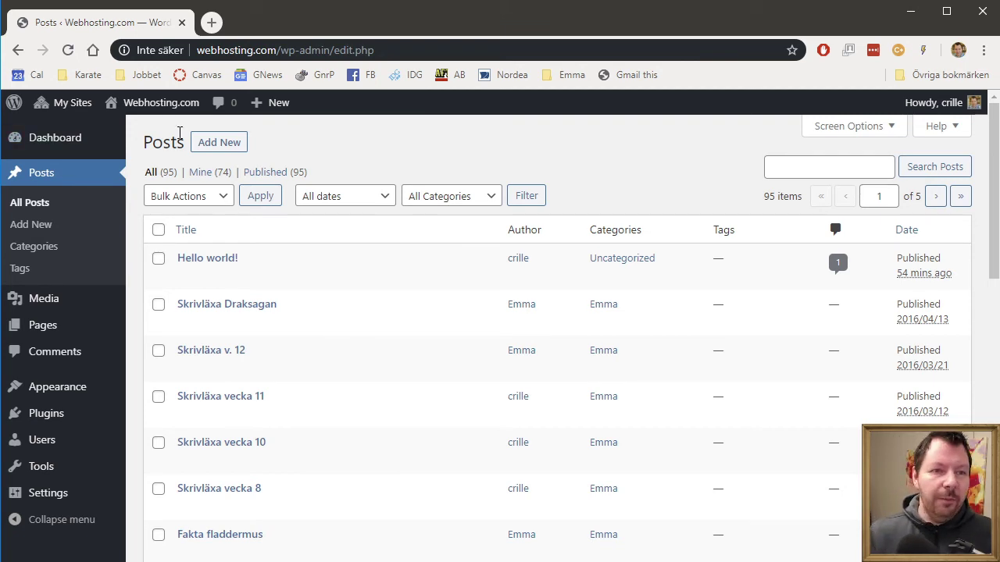
mouse_move(70, 114)
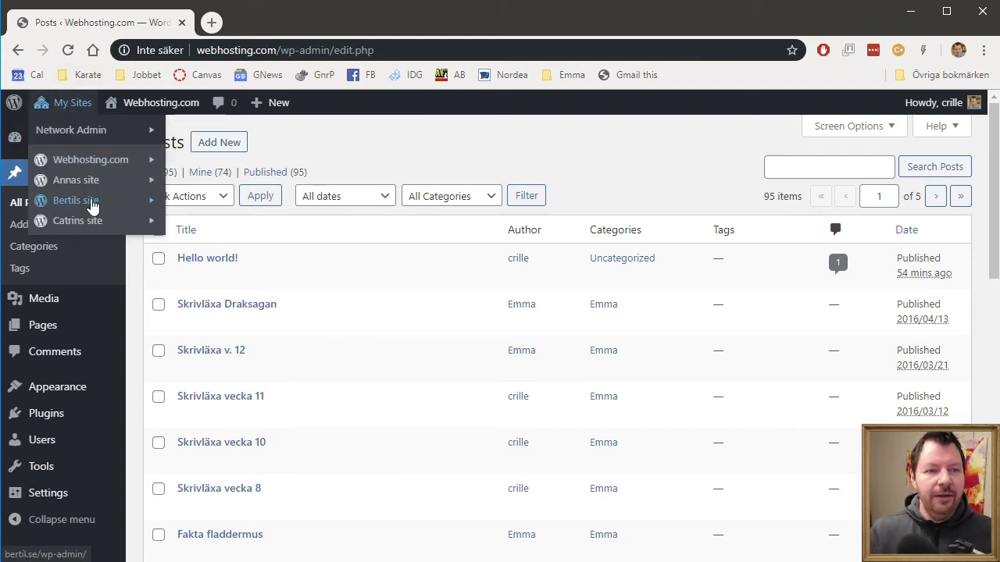
mouse_move(97, 160)
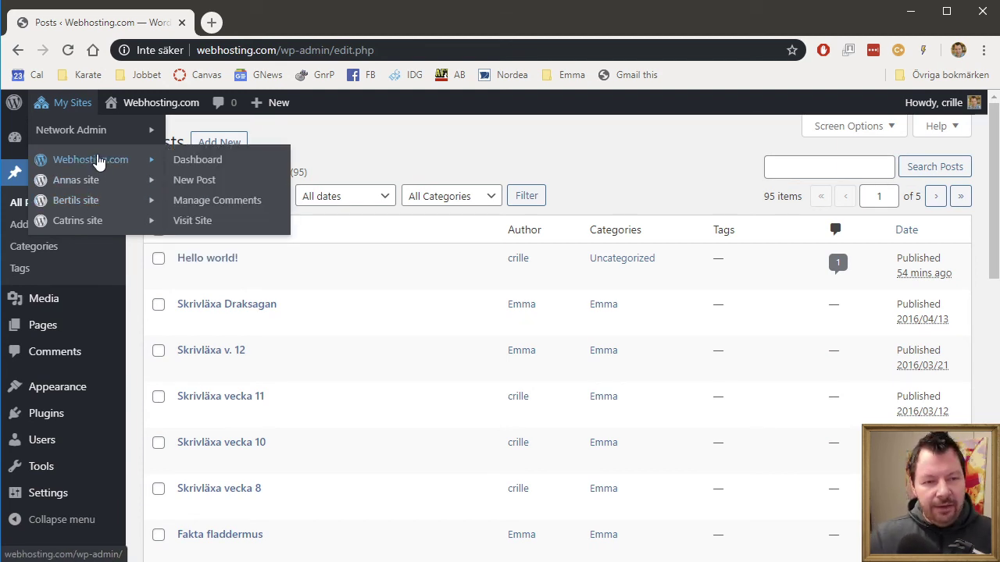